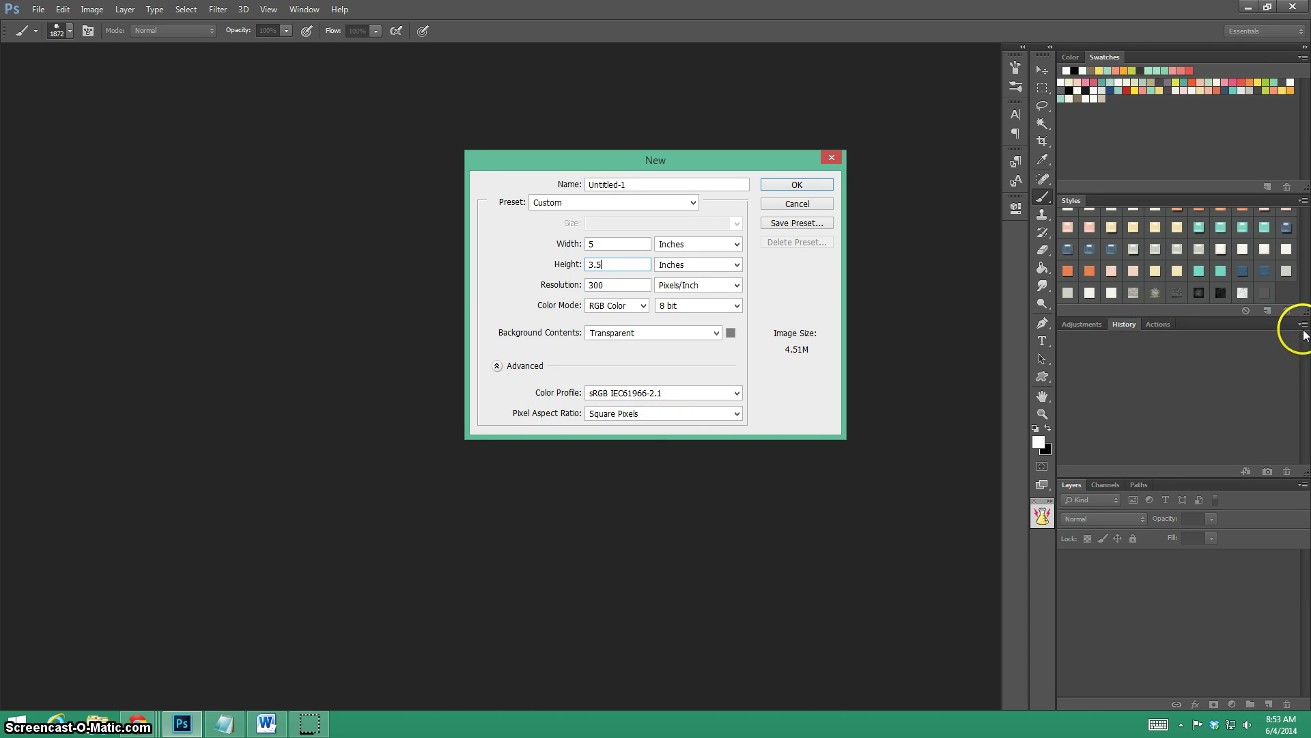
# Step: Create a new 5 x 3.5 inch RGB document at 300 pixels/inch with a transparent background
pyautogui.moveTo(672, 156); pyautogui.dragTo(507, 150)
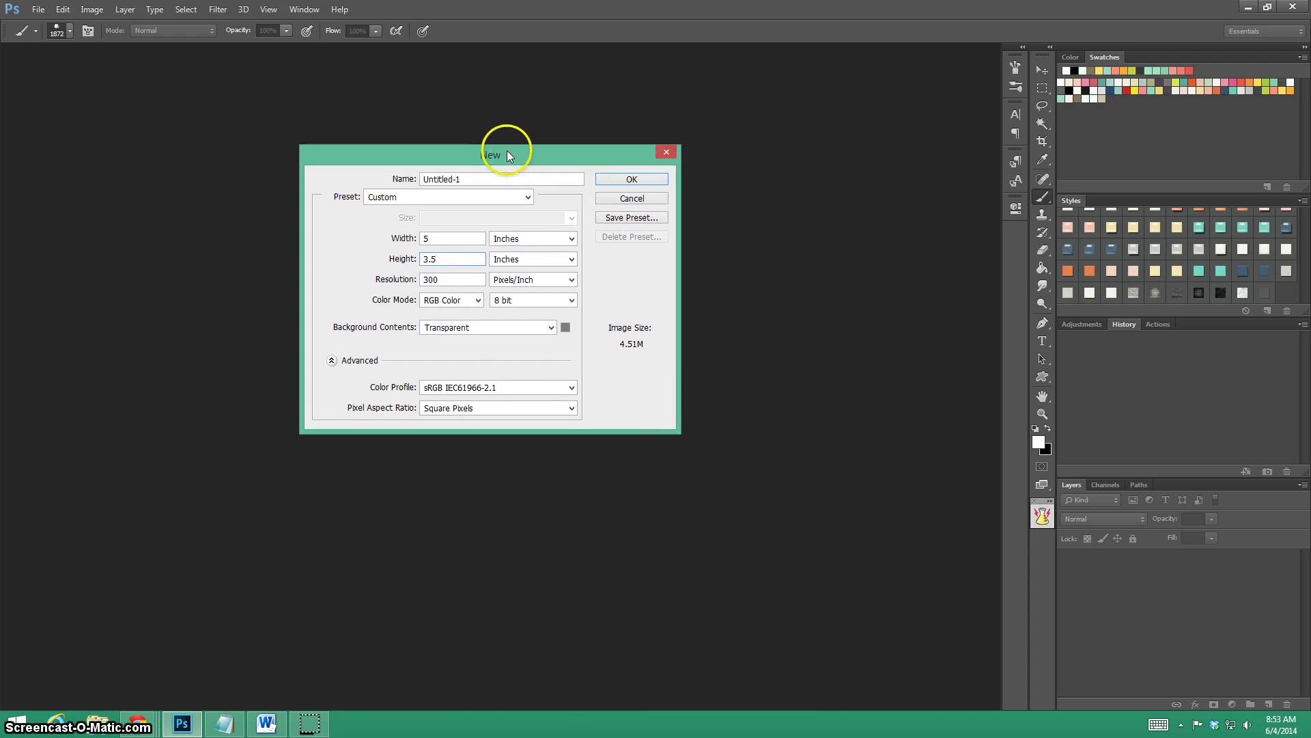
pyautogui.click(440, 328)
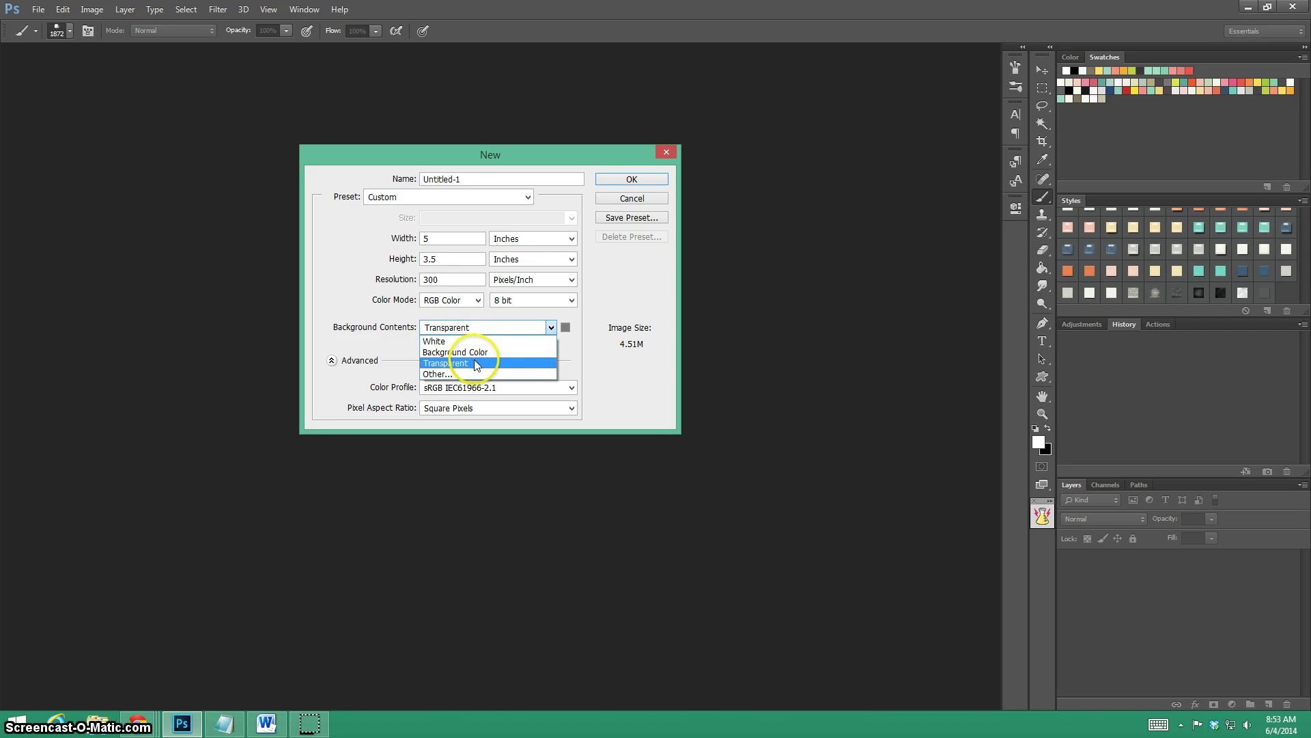
pyautogui.moveTo(476, 366)
pyautogui.mouseDown()
pyautogui.moveTo(477, 342)
pyautogui.moveTo(497, 327)
pyautogui.moveTo(434, 281)
pyautogui.moveTo(457, 238)
pyautogui.moveTo(456, 363)
pyautogui.mouseUp()
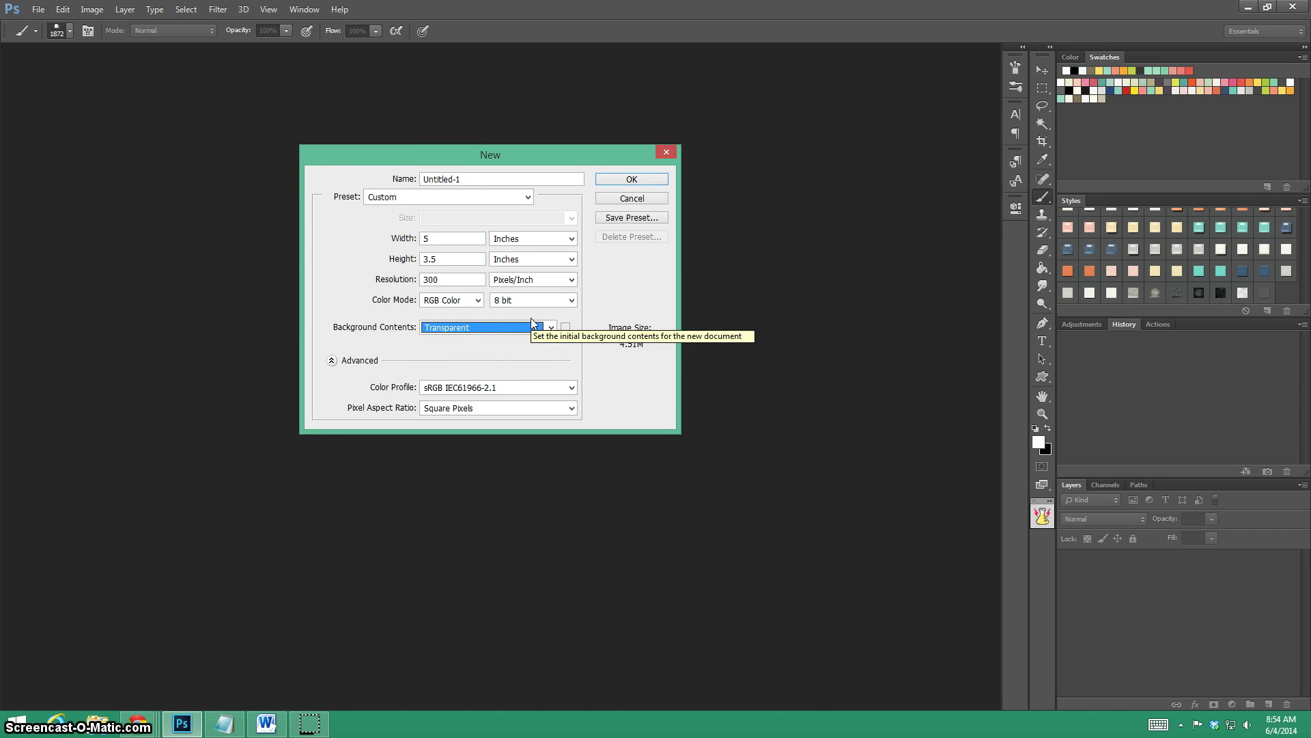
pyautogui.click(490, 198)
pyautogui.click(491, 202)
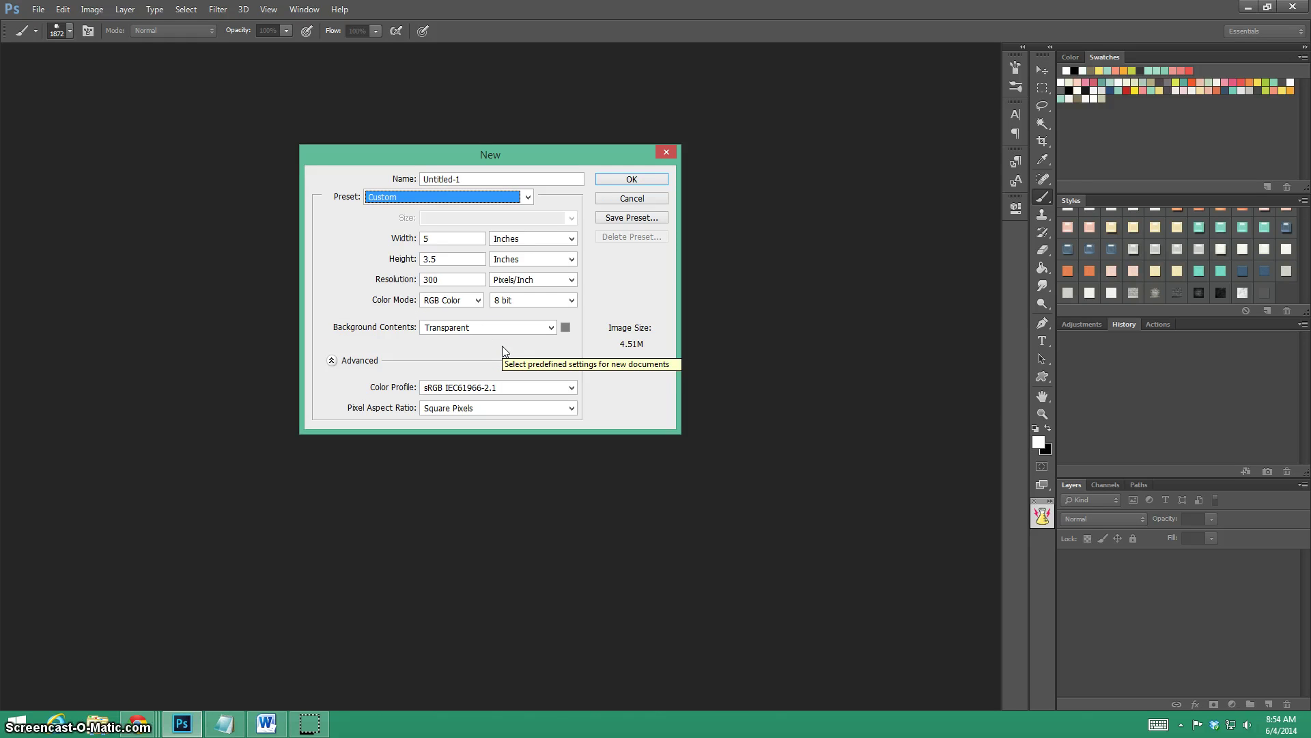
pyautogui.click(632, 179)
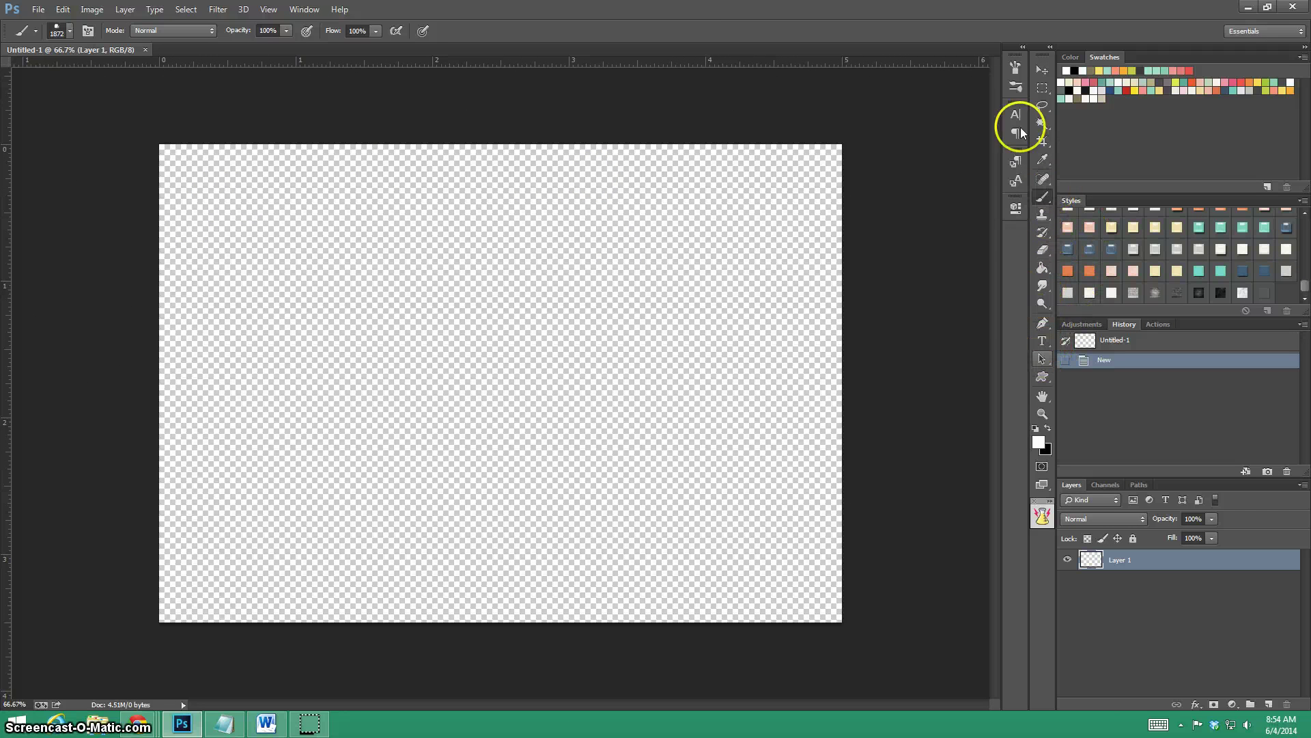
# Step: Choose the hard round 34 px brush from the start of the brush presets
pyautogui.click(1015, 87)
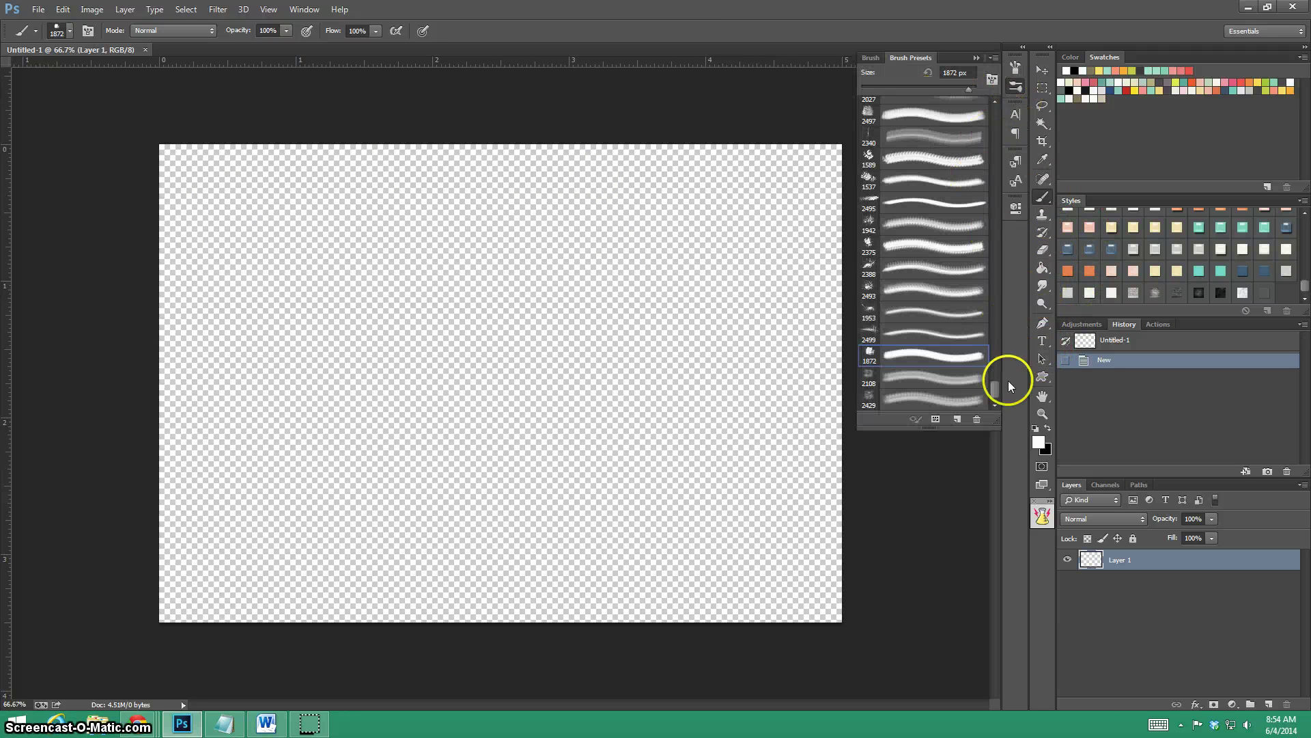
pyautogui.moveTo(995, 387); pyautogui.dragTo(1004, 84)
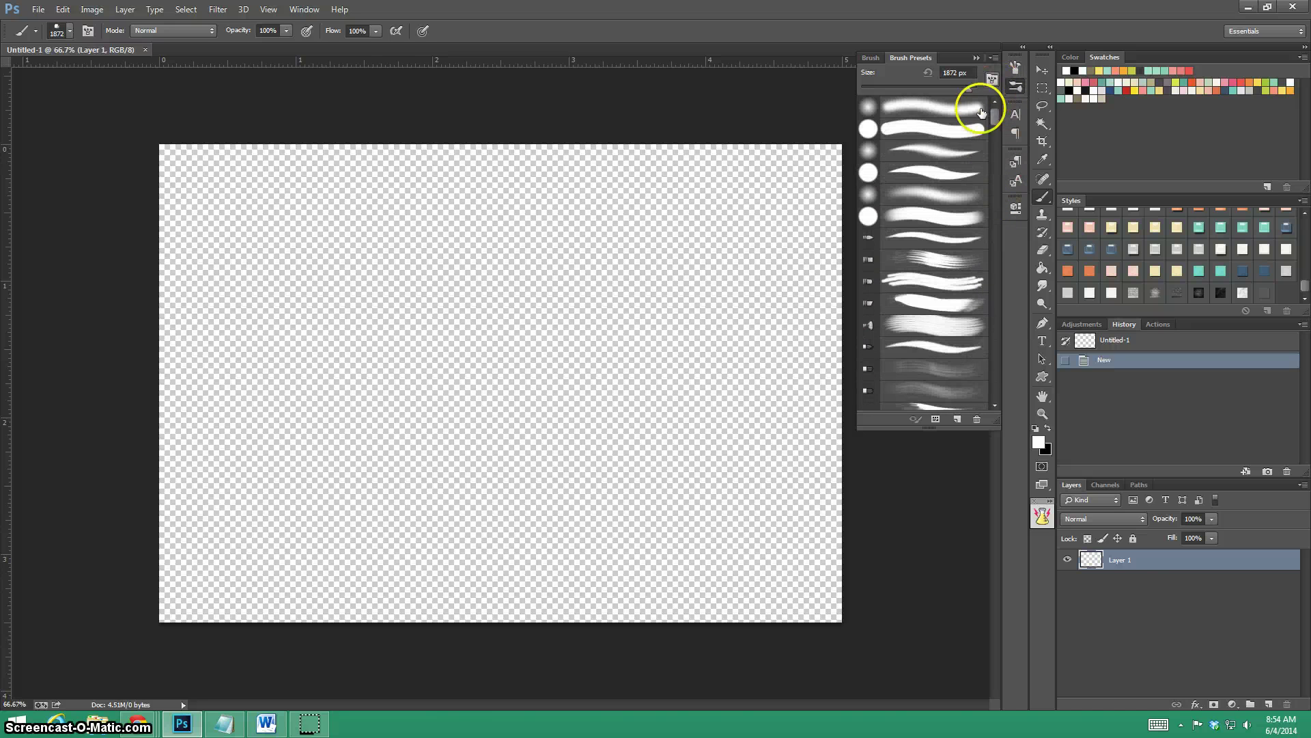
pyautogui.click(946, 131)
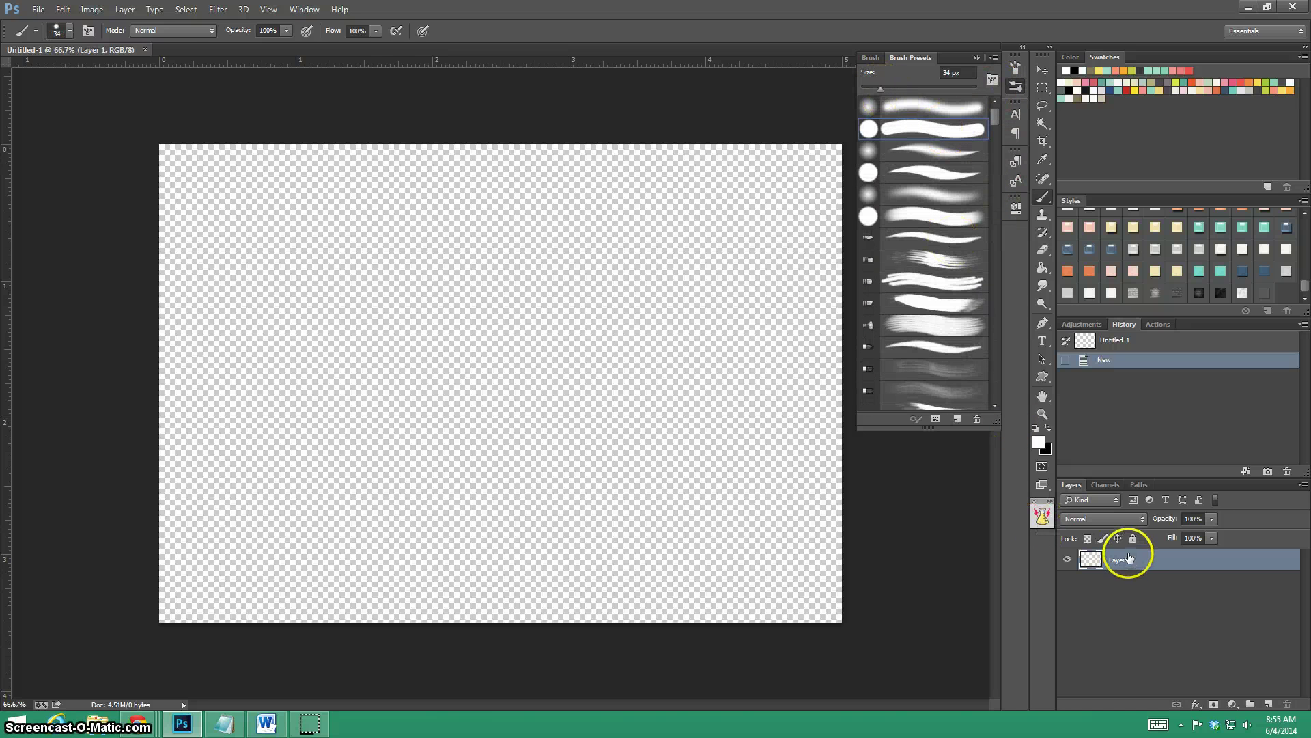
pyautogui.click(1014, 90)
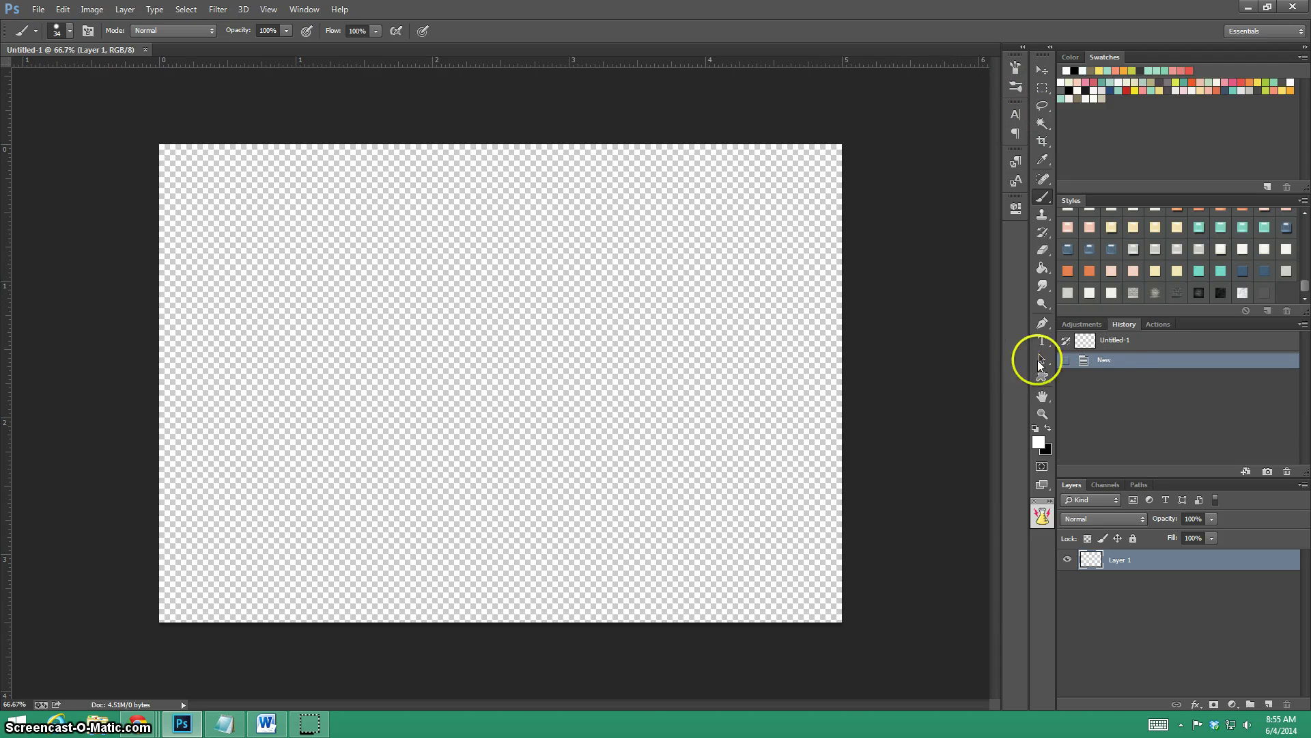
# Step: Look through the actions in the Mommyish - Stamp Actions set, collapsing the expanded Imperfection I action
pyautogui.click(1157, 325)
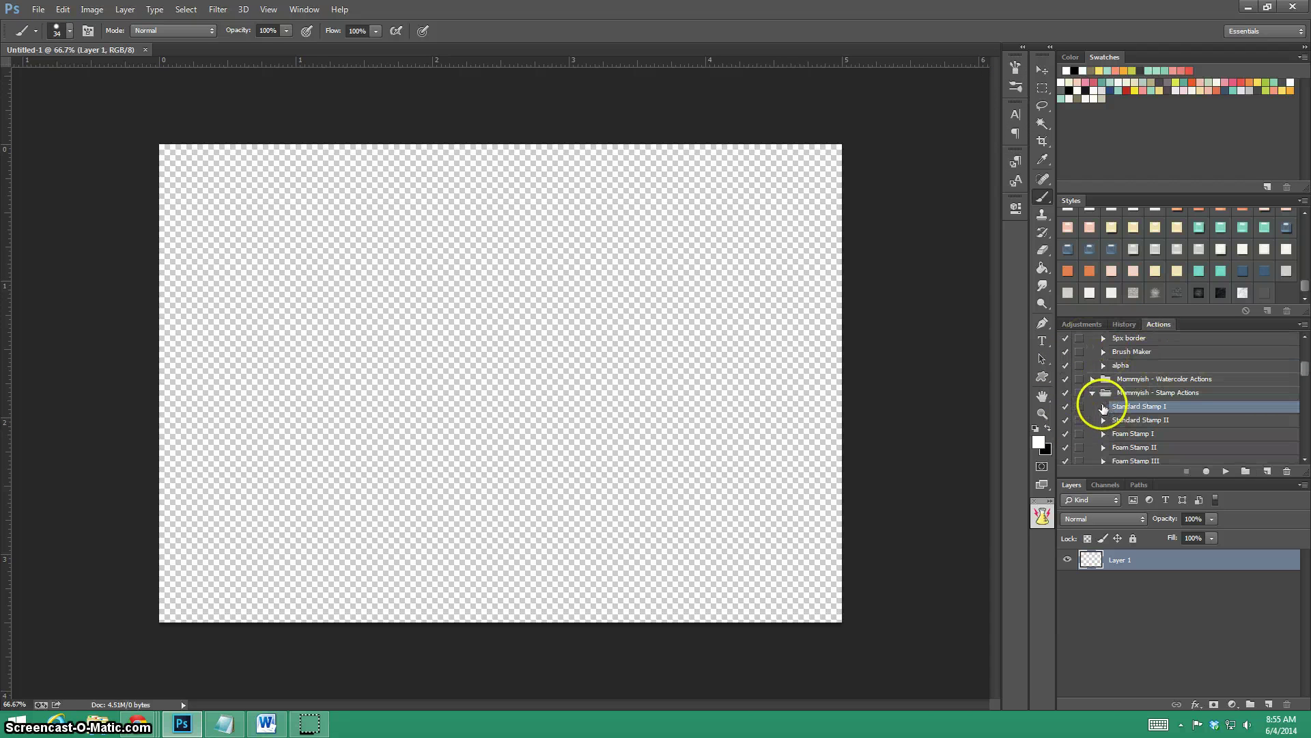
pyautogui.click(1161, 392)
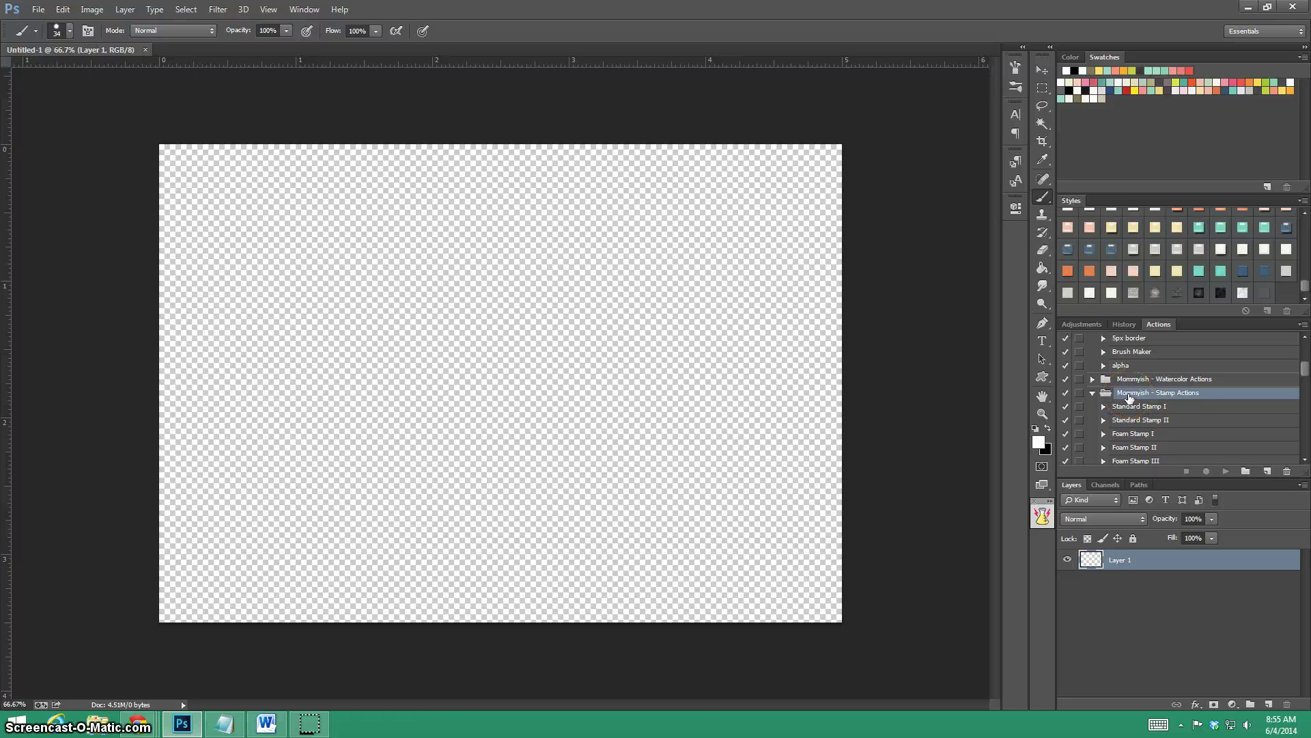
pyautogui.scroll(-3, 1123, 384)
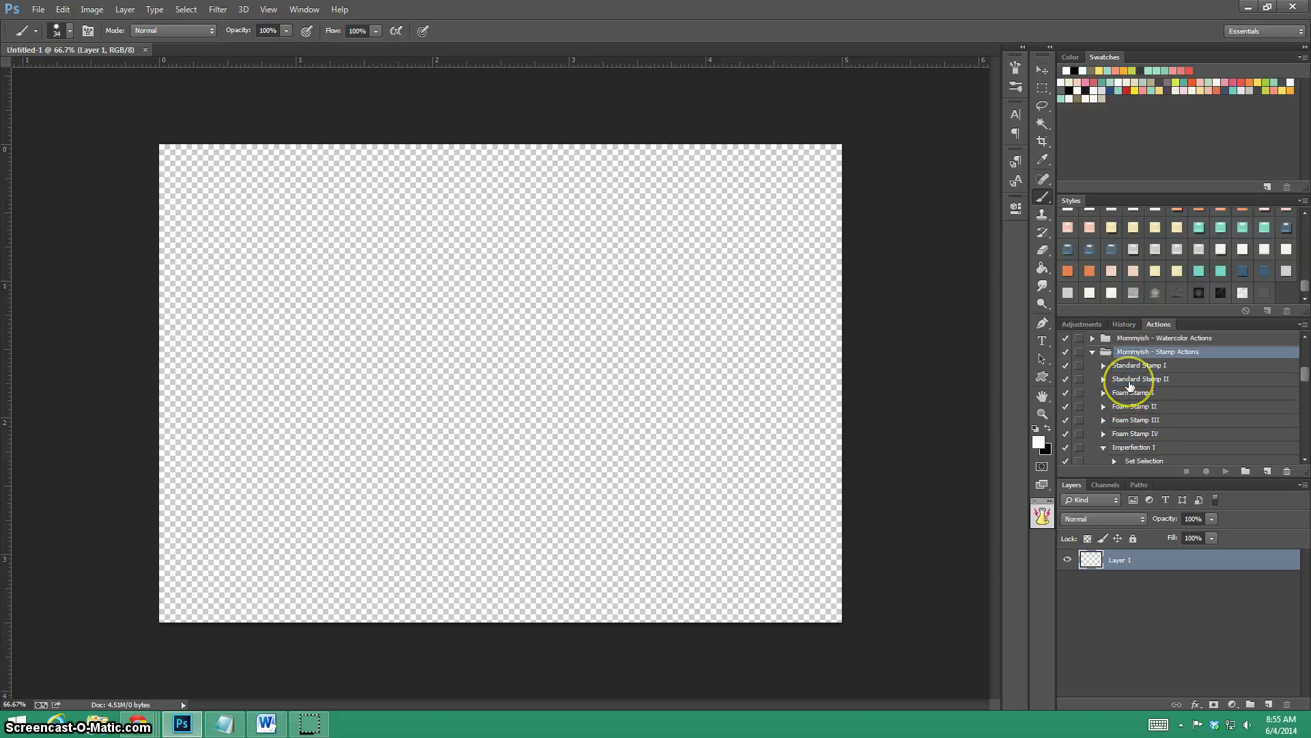
pyautogui.scroll(-3, 1127, 382)
pyautogui.click(1103, 405)
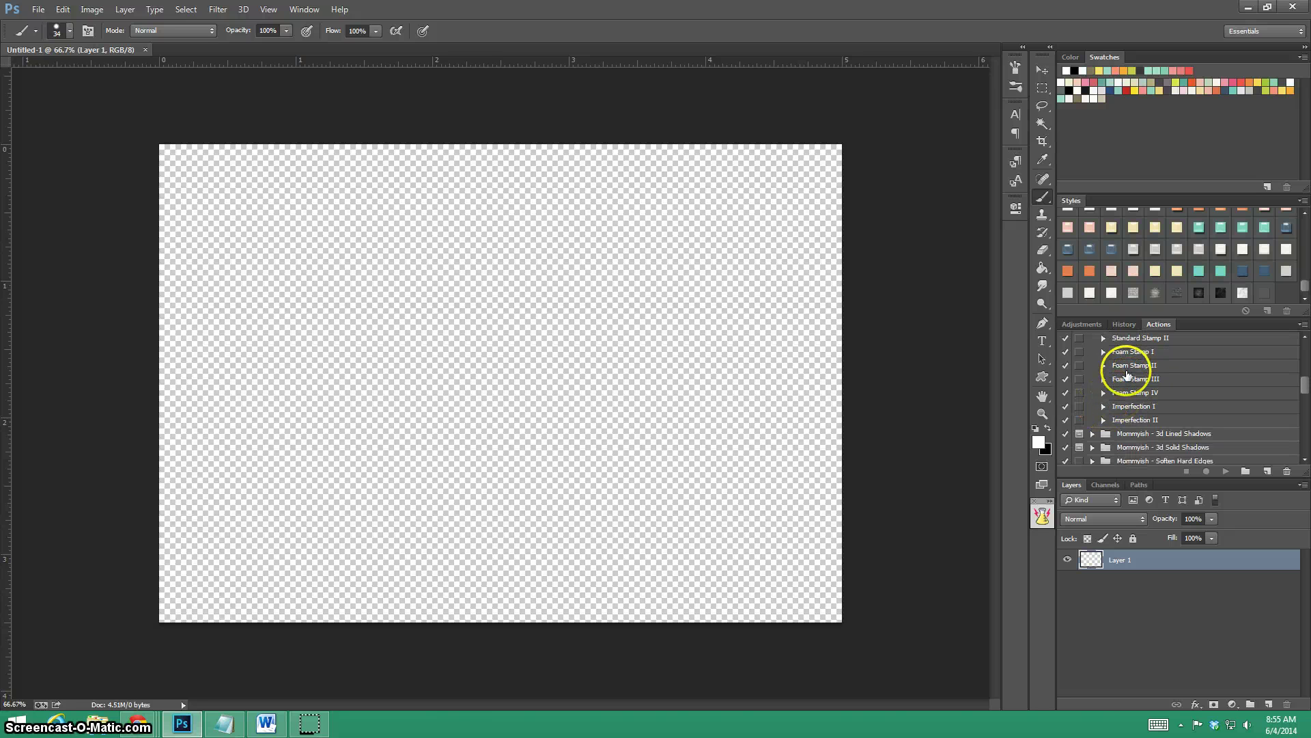
pyautogui.scroll(4, 1135, 403)
pyautogui.scroll(-3, 1140, 416)
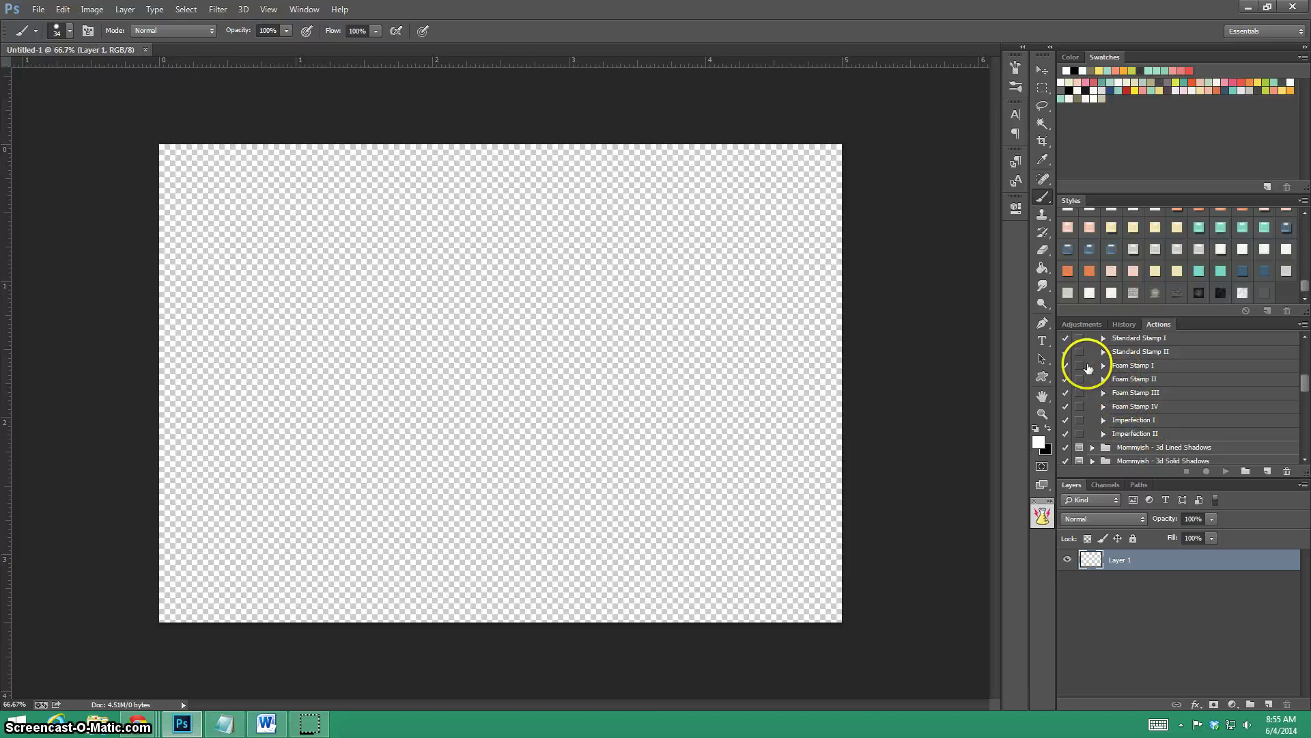
# Step: Add the text STAMP in black 72 pt Microbrew One 3D and place it fully inside the lower part of the canvas
pyautogui.click(1042, 341)
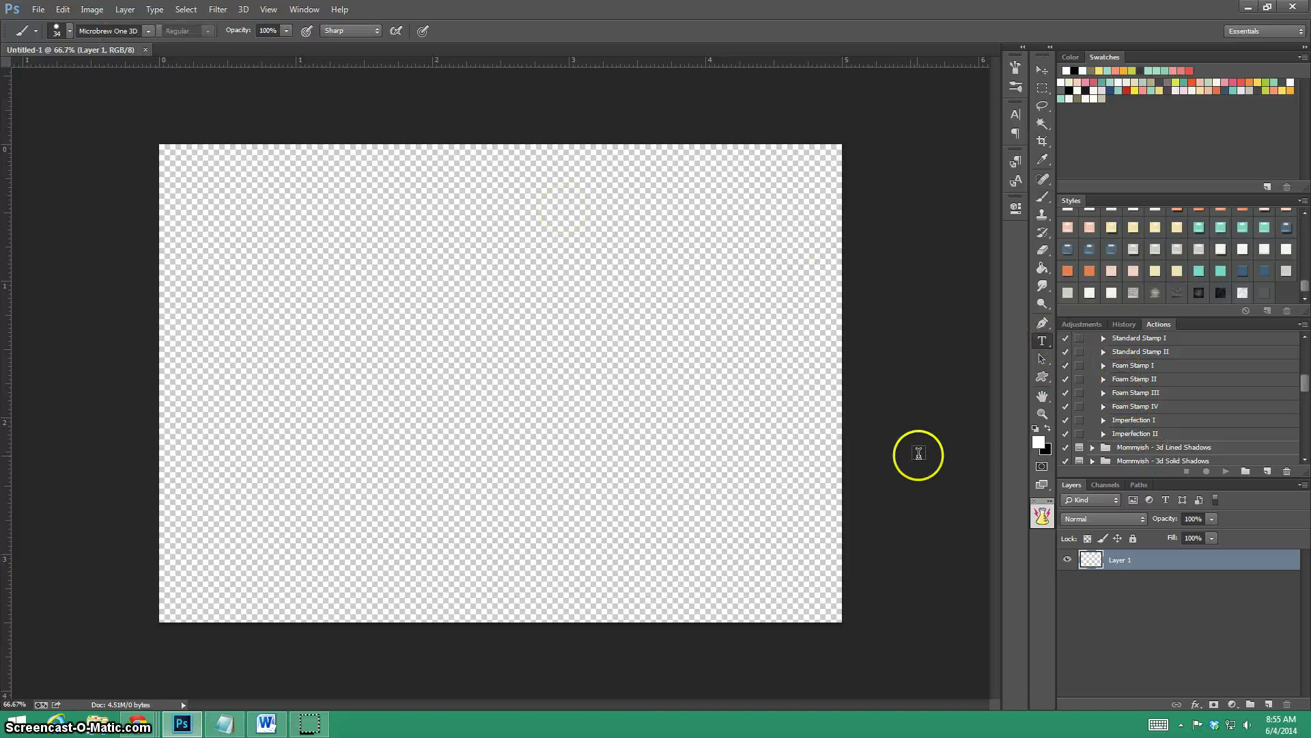
pyautogui.click(1047, 428)
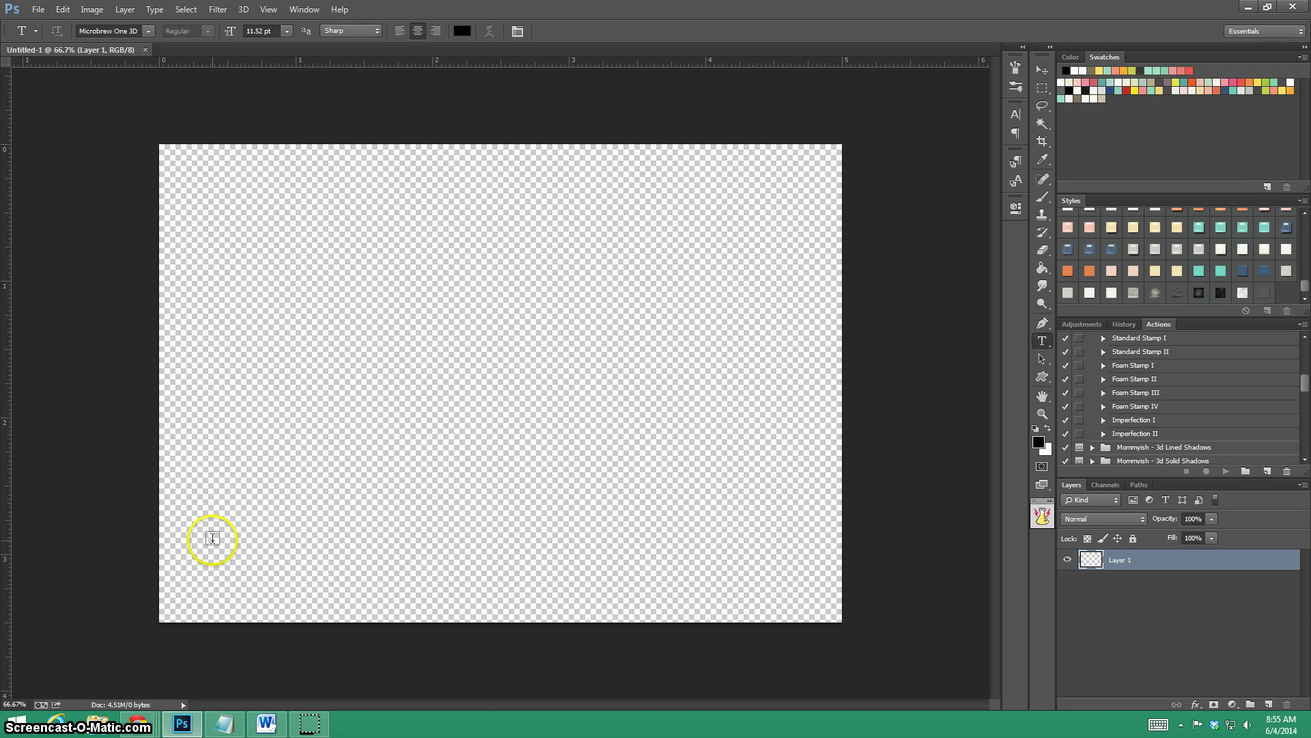
pyautogui.click(212, 538)
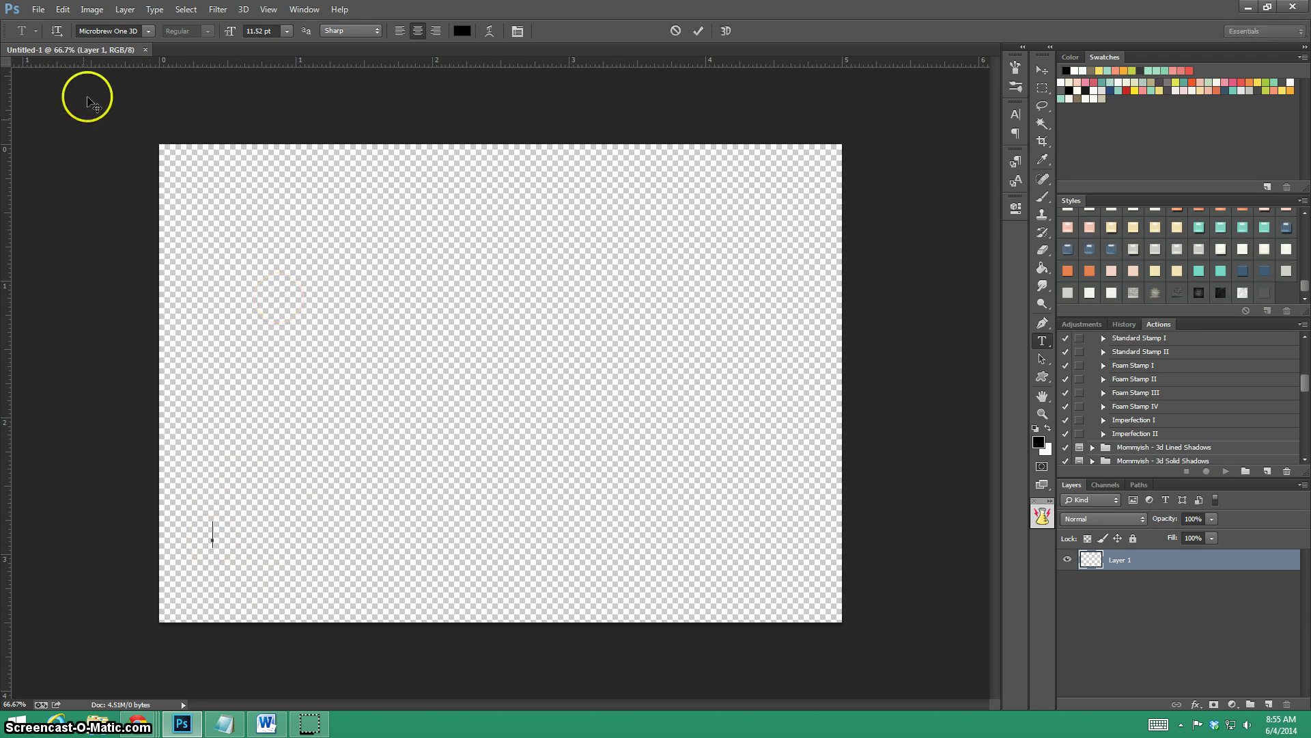
pyautogui.click(149, 31)
pyautogui.click(287, 31)
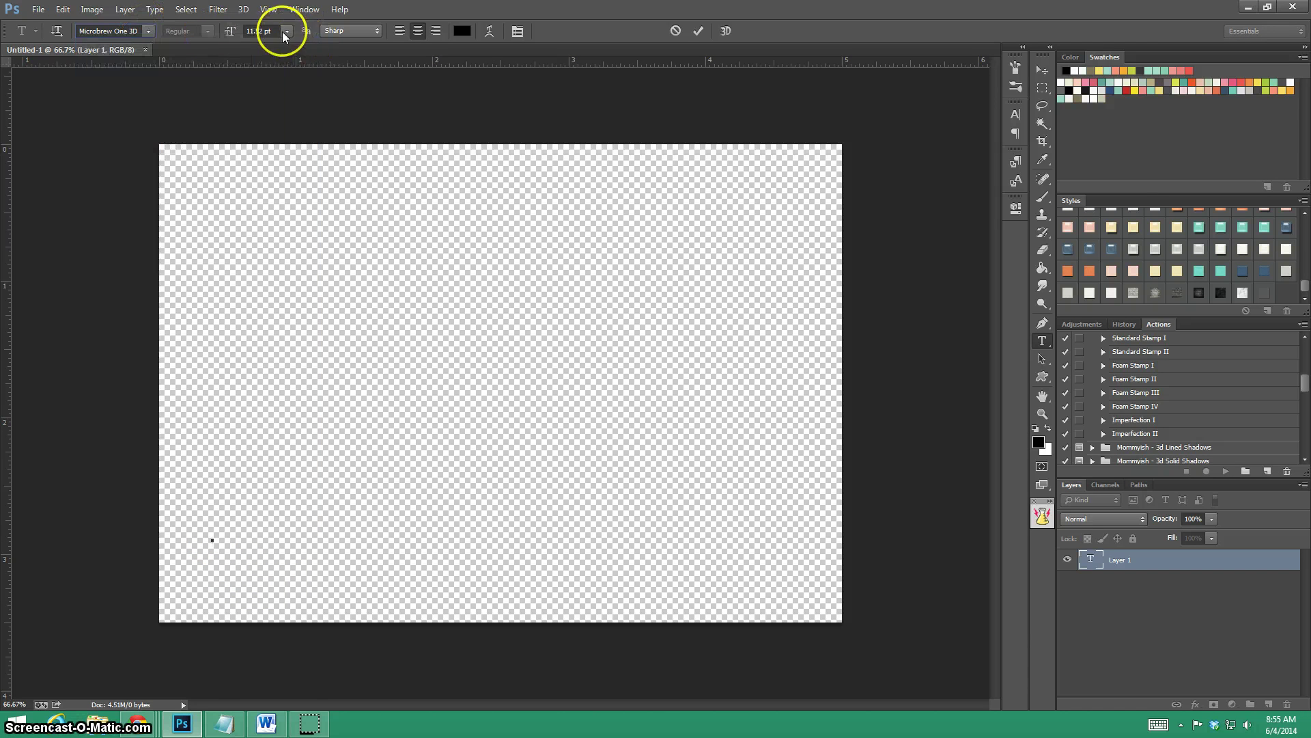
pyautogui.click(287, 31)
pyautogui.click(280, 263)
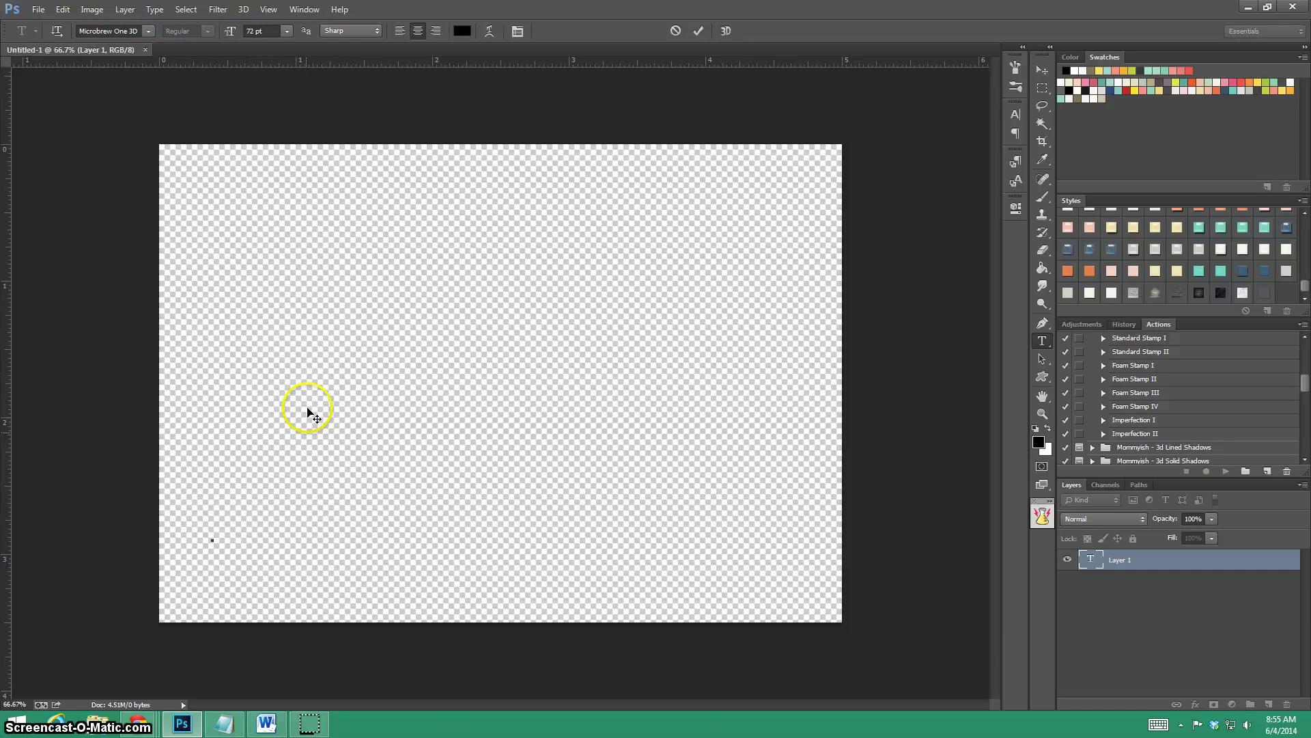
pyautogui.write('STAMP')
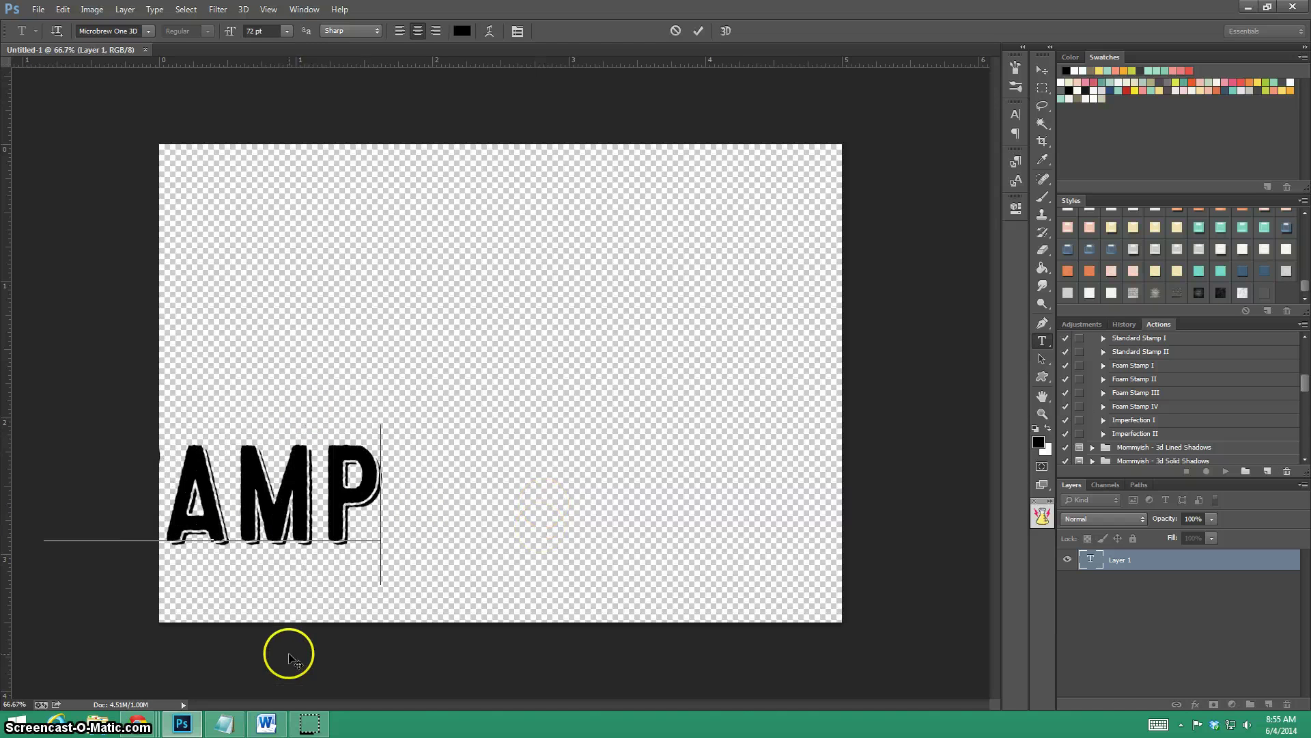
pyautogui.moveTo(287, 649); pyautogui.dragTo(441, 623)
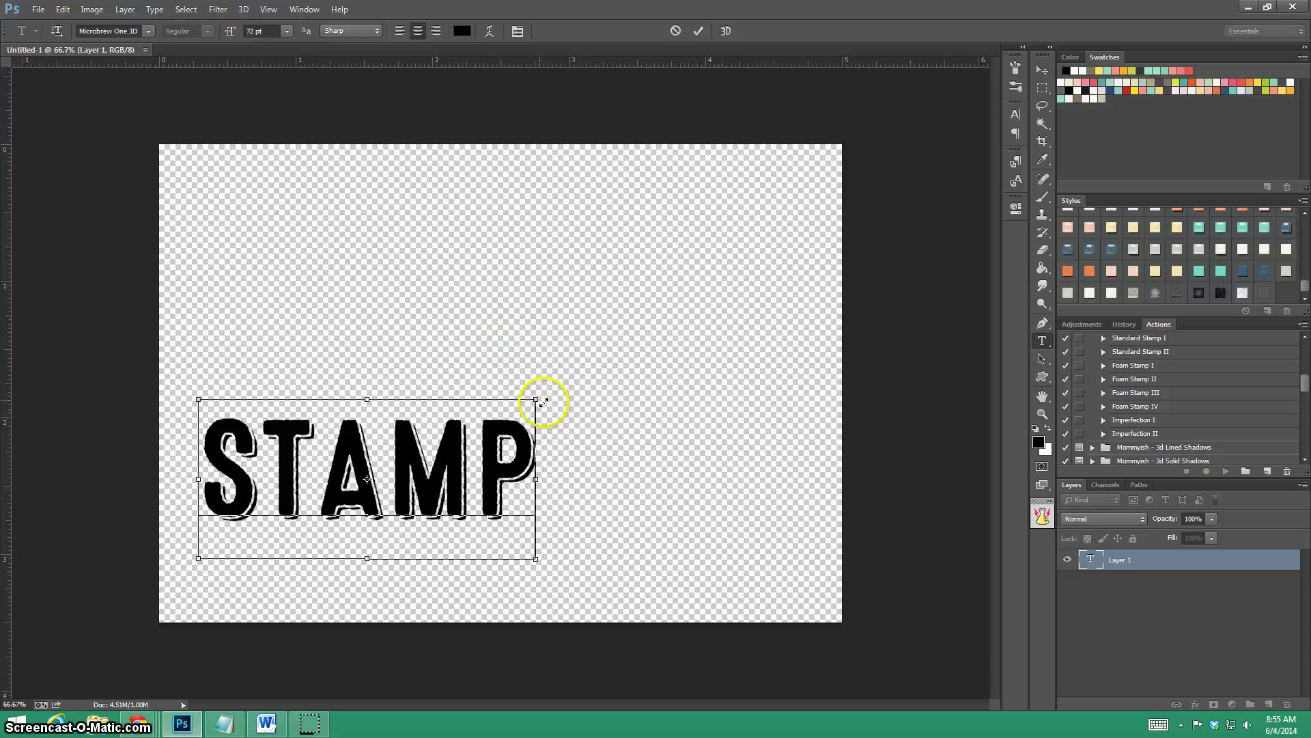
# Step: Enlarge the STAMP text layer proportionally to about 188% and position it centrally across the canvas
pyautogui.moveTo(537, 400); pyautogui.dragTo(779, 268)
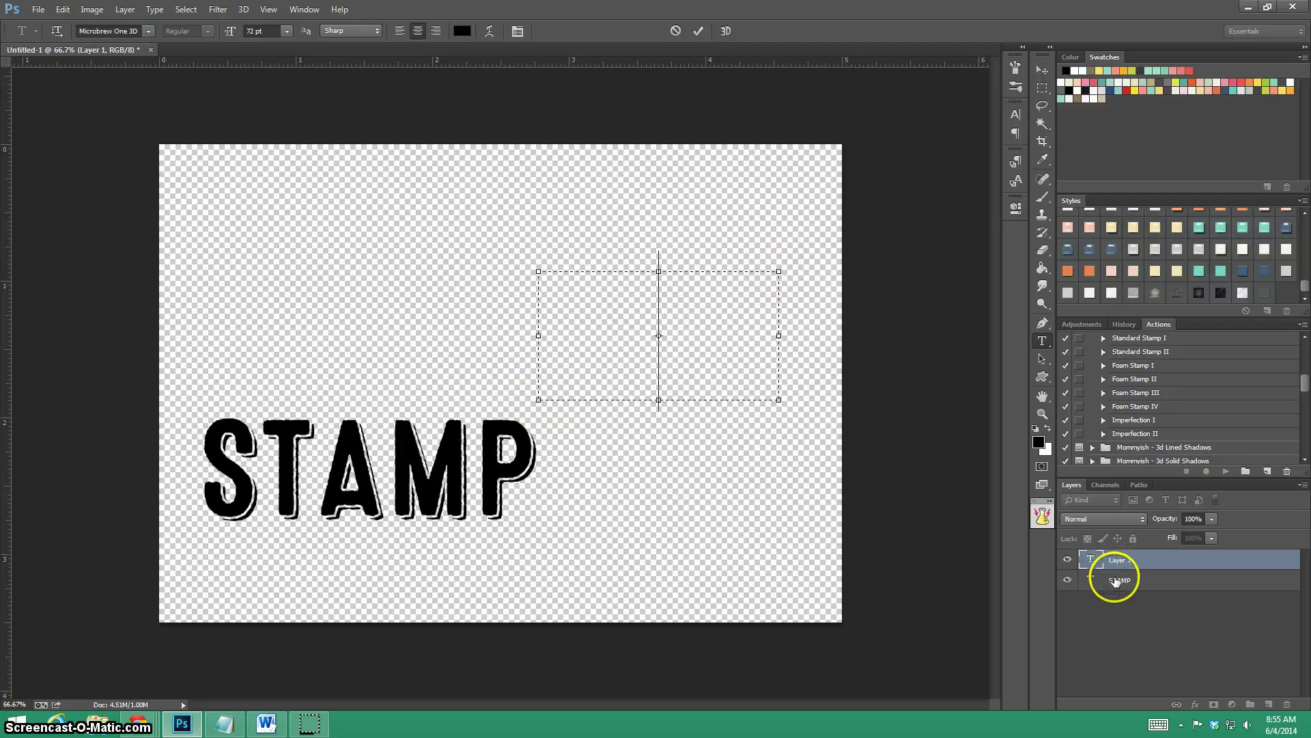
pyautogui.click(1116, 582)
pyautogui.hotkey('ctrl', 't')
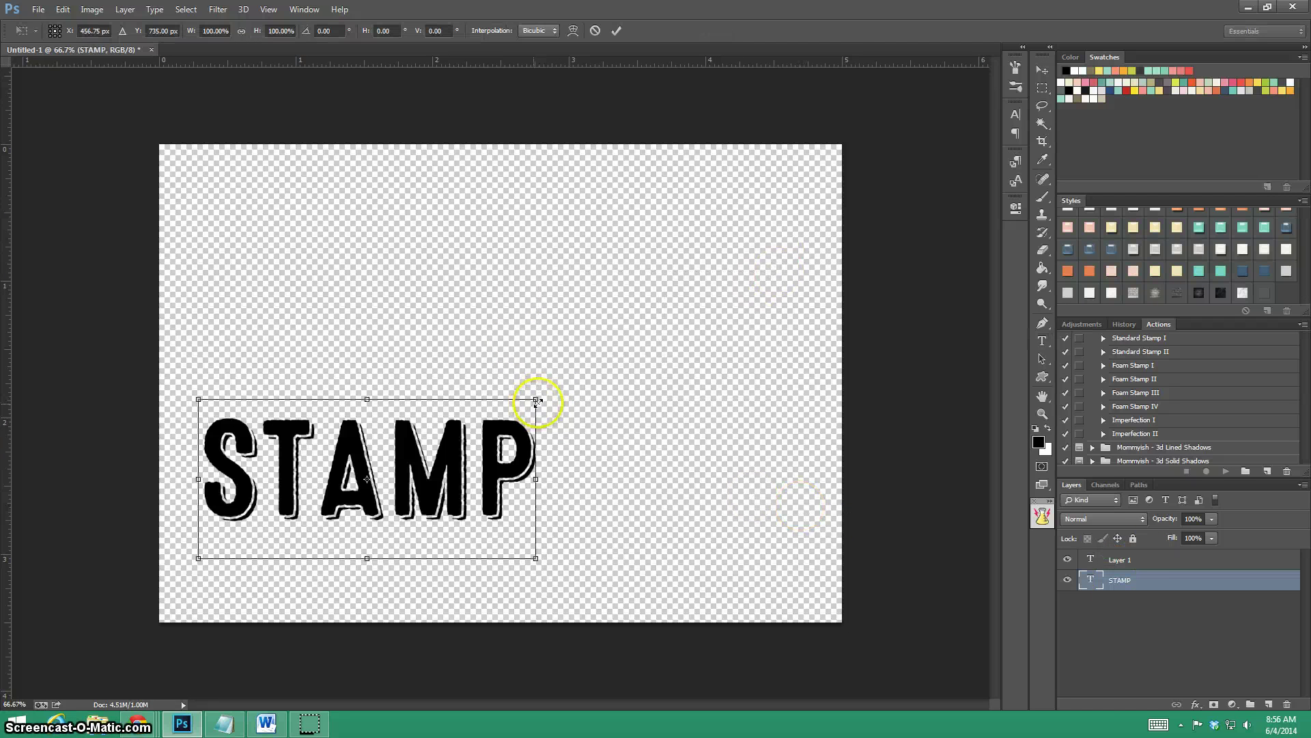
pyautogui.moveTo(537, 399); pyautogui.dragTo(828, 234)
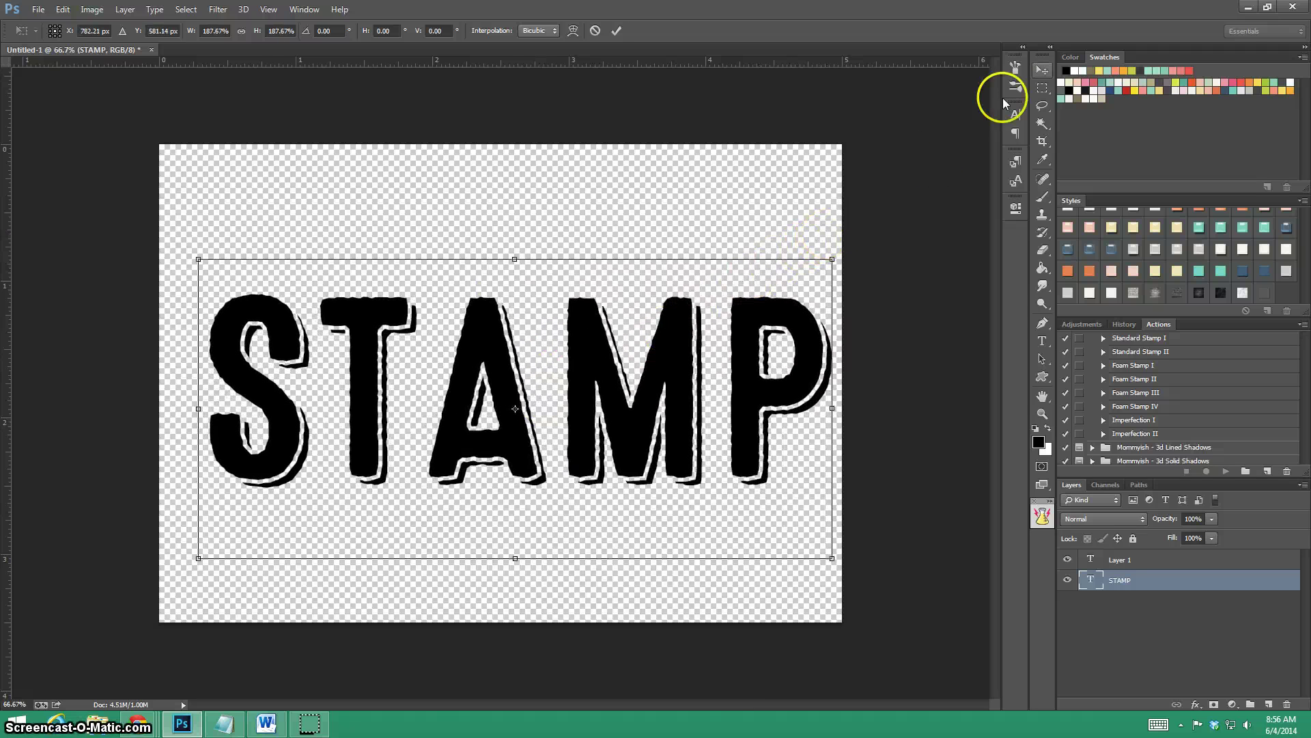
pyautogui.click(1017, 67)
pyautogui.click(604, 274)
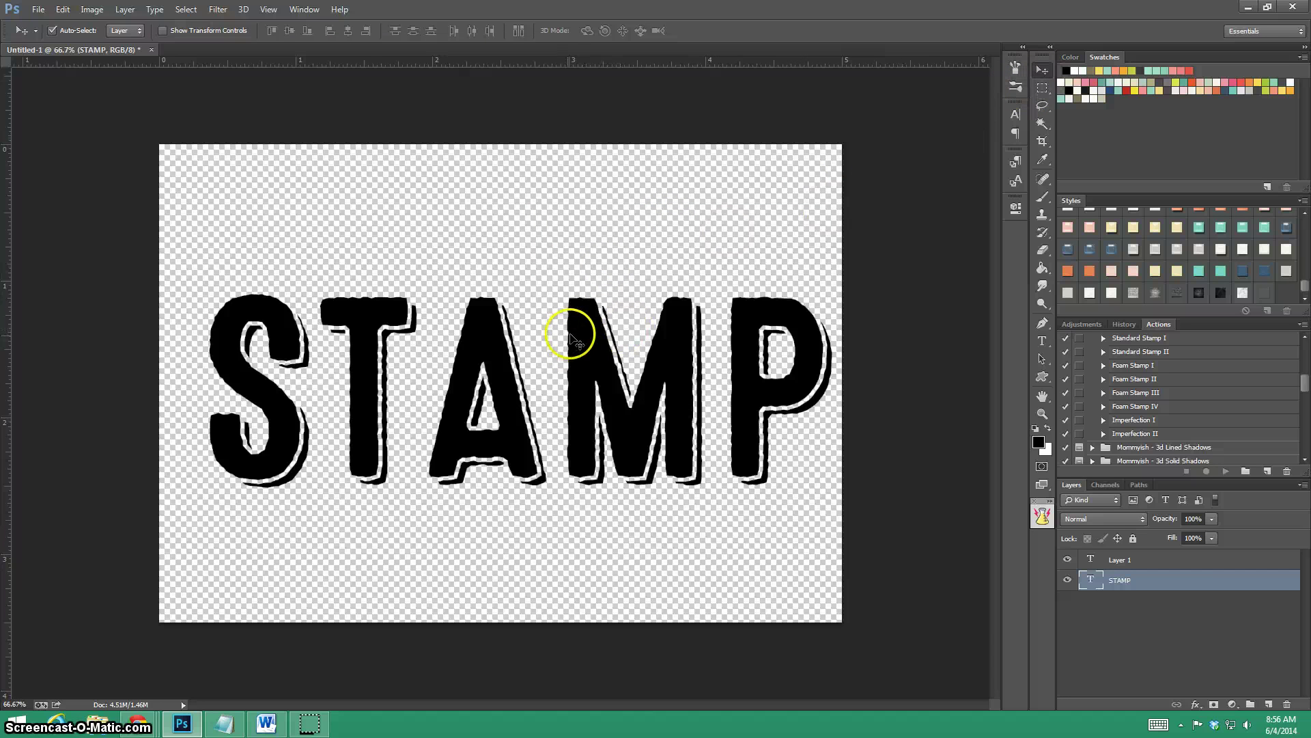
pyautogui.moveTo(558, 335); pyautogui.dragTo(566, 319)
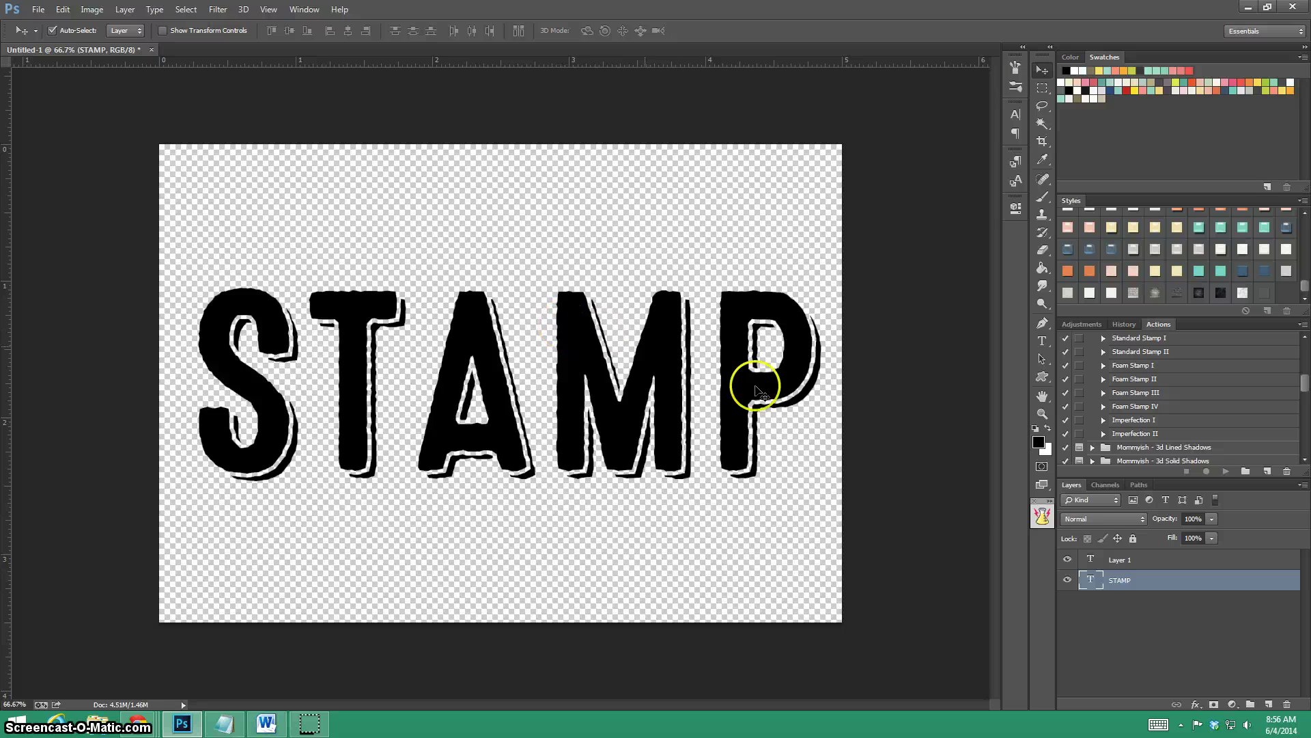
# Step: Recolor the letter T of STAMP pink and the letter S coral red using the swatches
pyautogui.click(1042, 340)
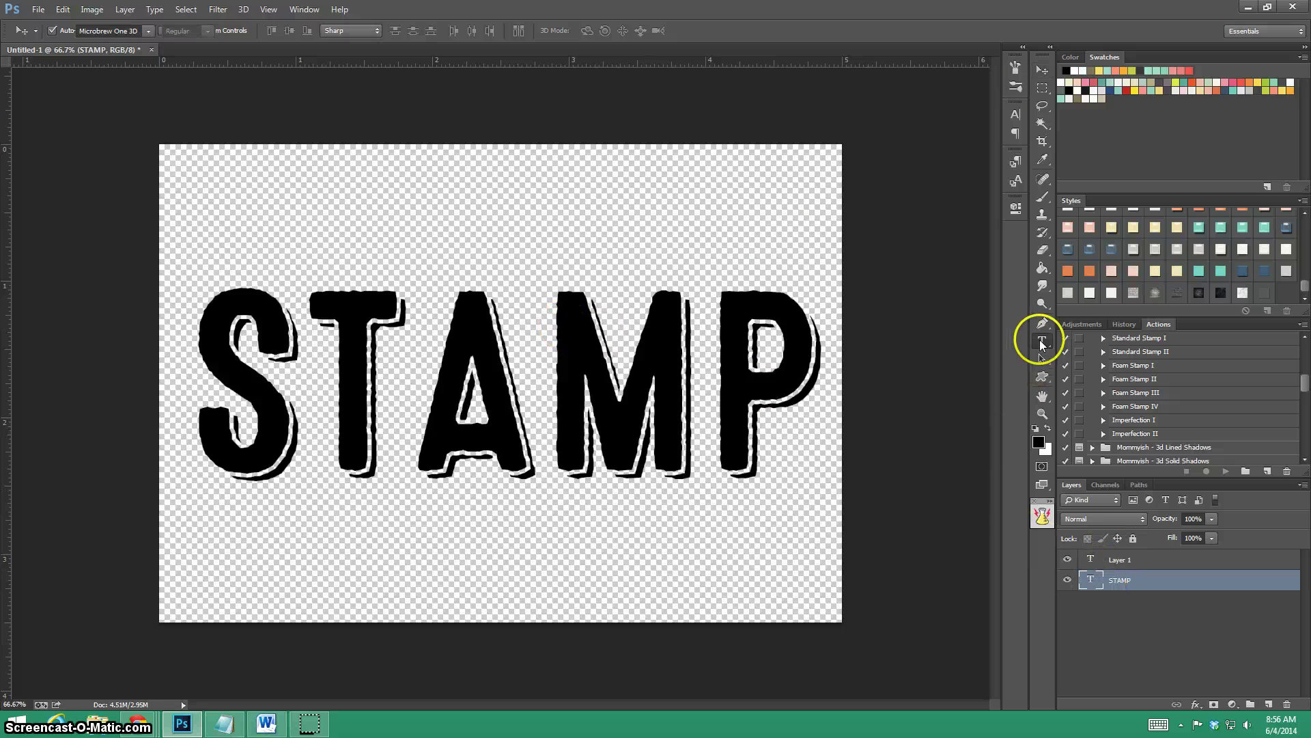
pyautogui.moveTo(307, 382); pyautogui.dragTo(375, 380)
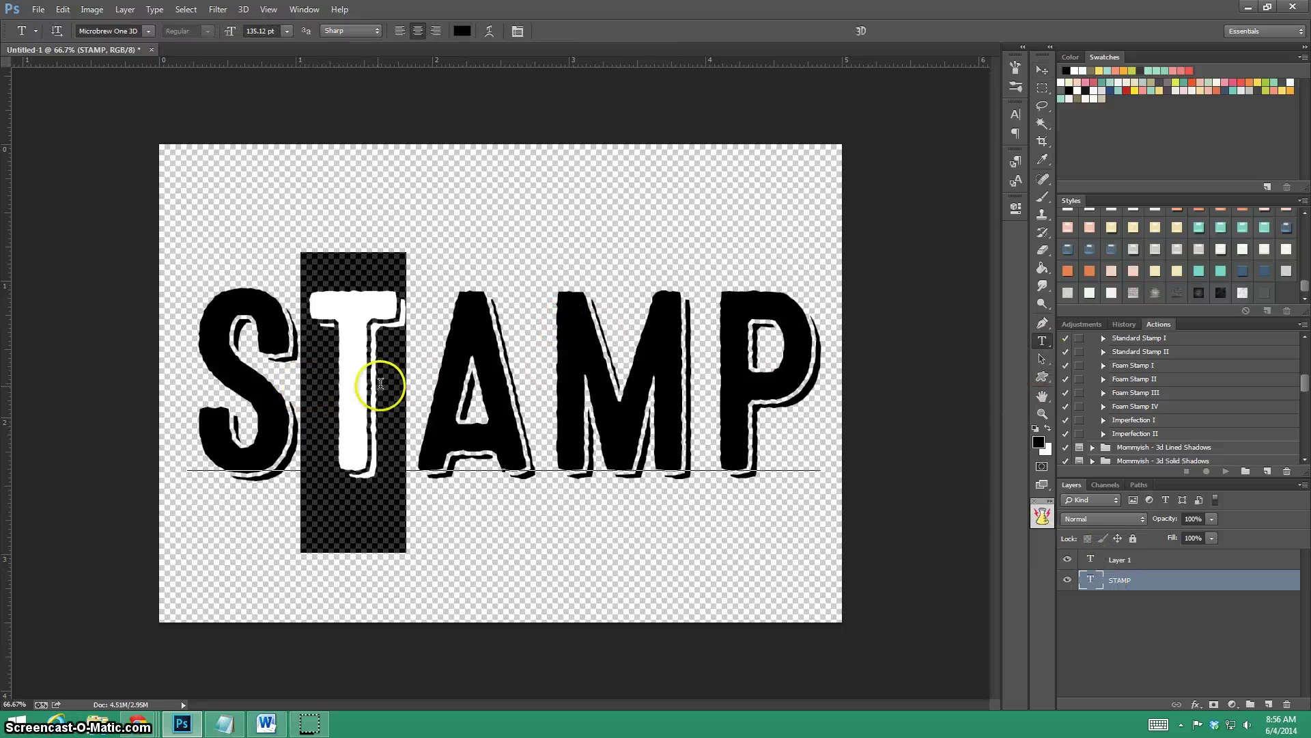
pyautogui.click(1235, 99)
pyautogui.moveTo(315, 403); pyautogui.dragTo(204, 396)
pyautogui.click(1247, 82)
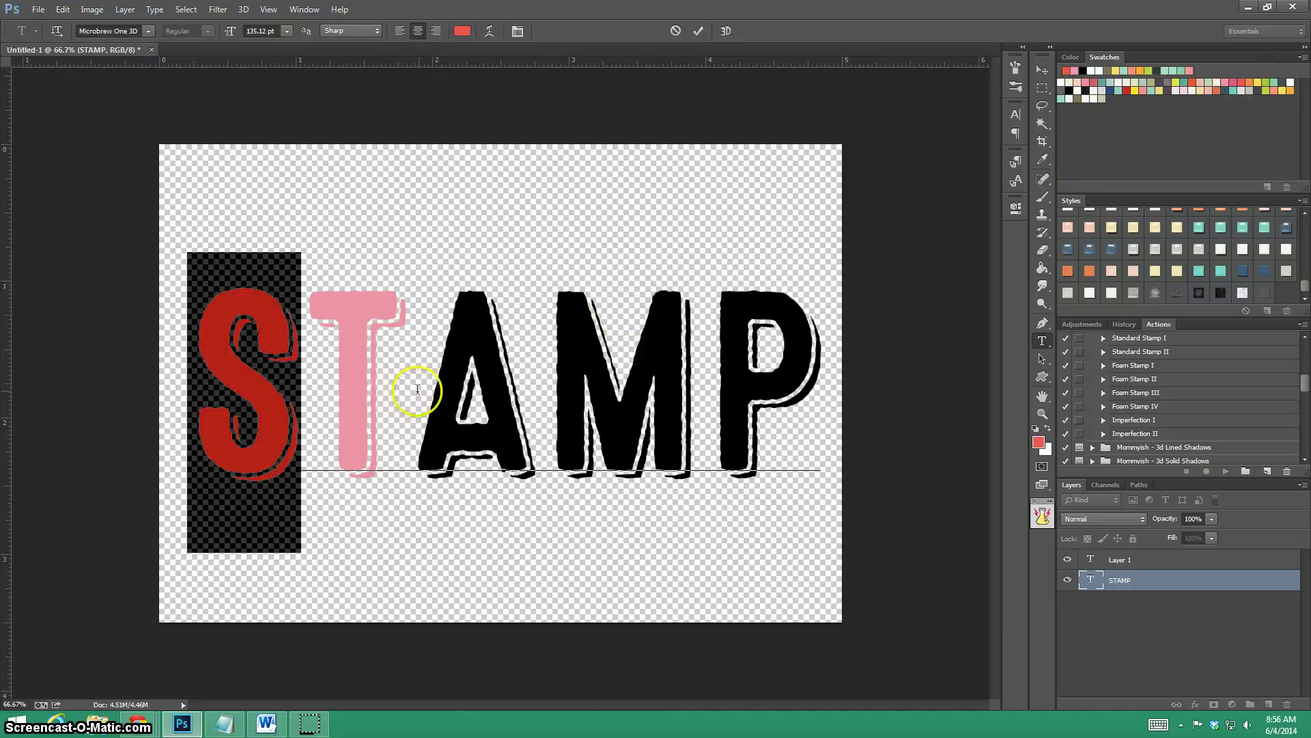
# Step: Recolor the remaining letters of STAMP with swatches: A orange, M yellow and P mint green
pyautogui.moveTo(409, 388); pyautogui.dragTo(498, 380)
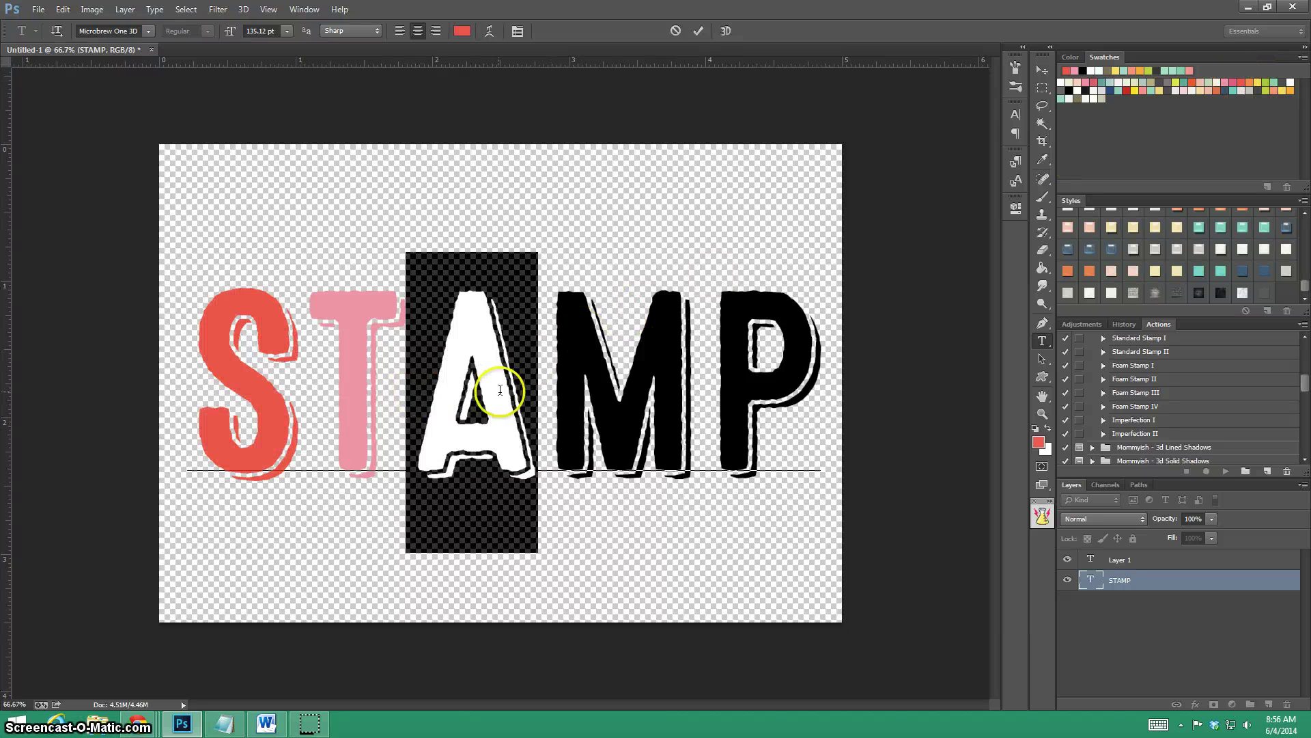
pyautogui.click(1244, 82)
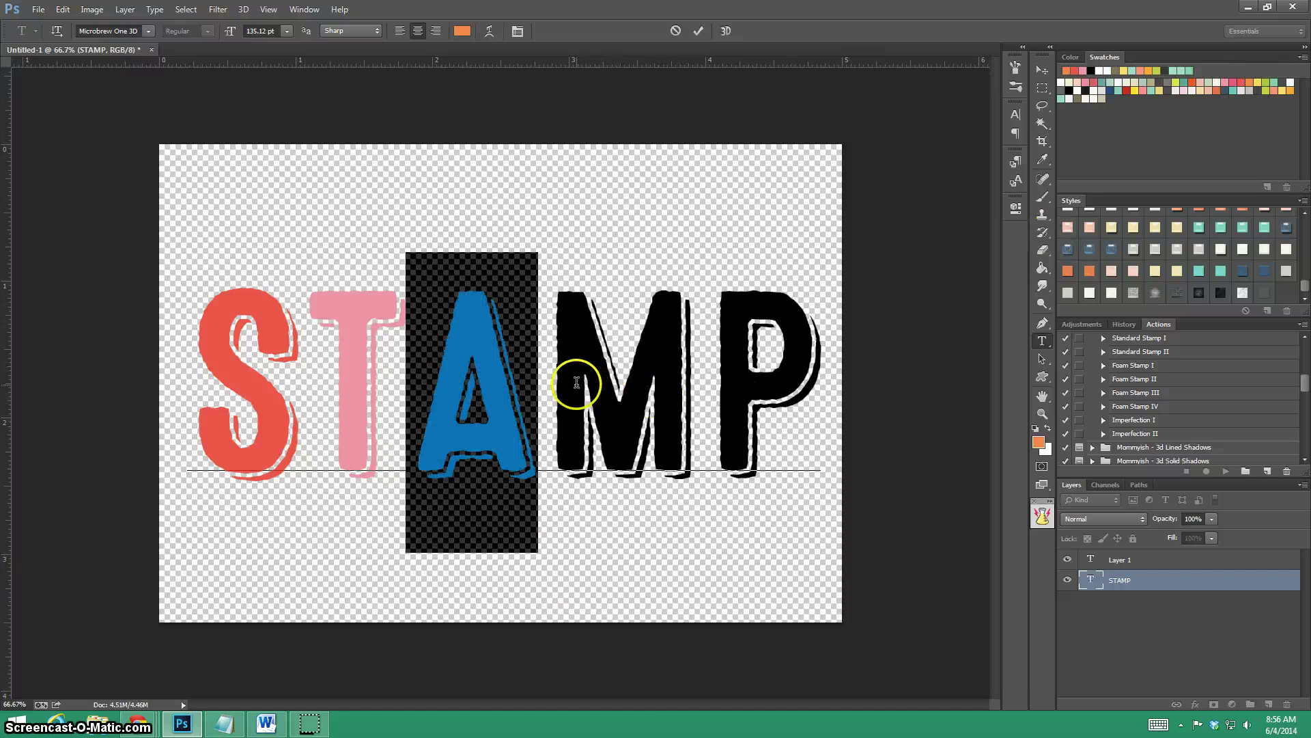
pyautogui.moveTo(702, 382); pyautogui.dragTo(576, 383)
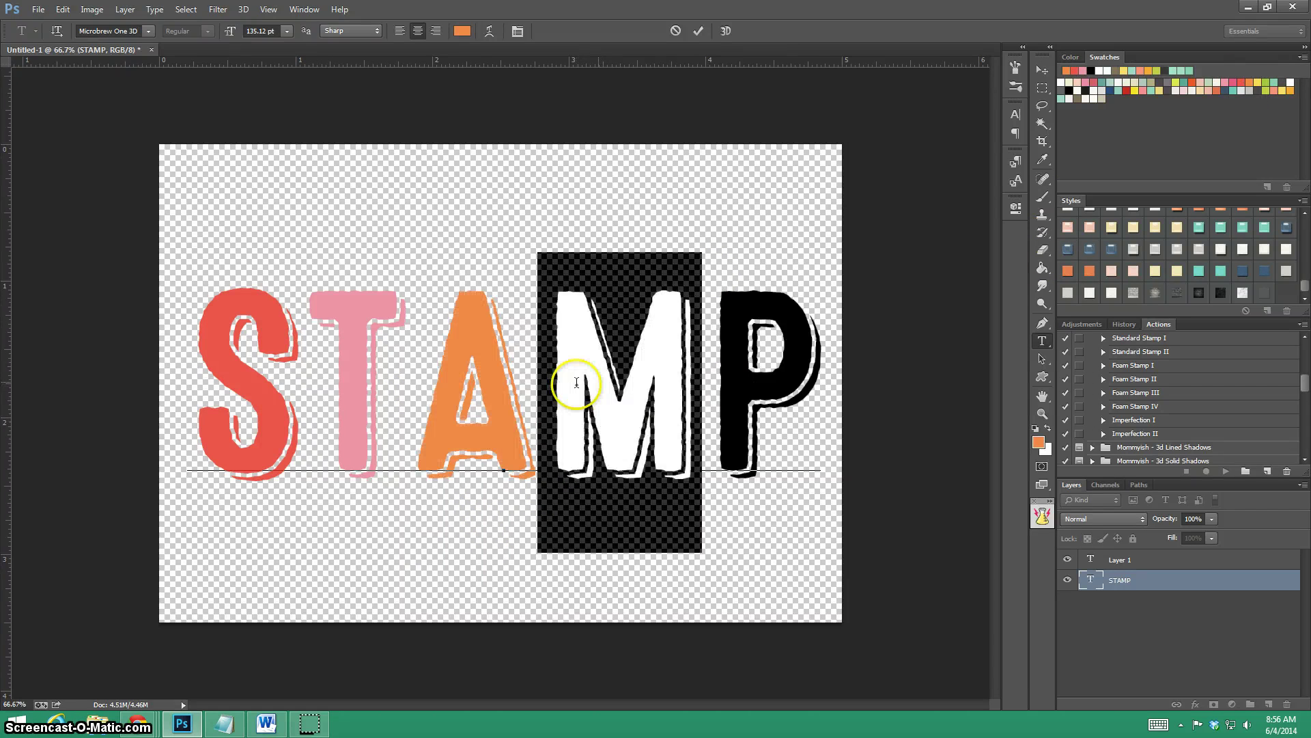
pyautogui.click(1257, 82)
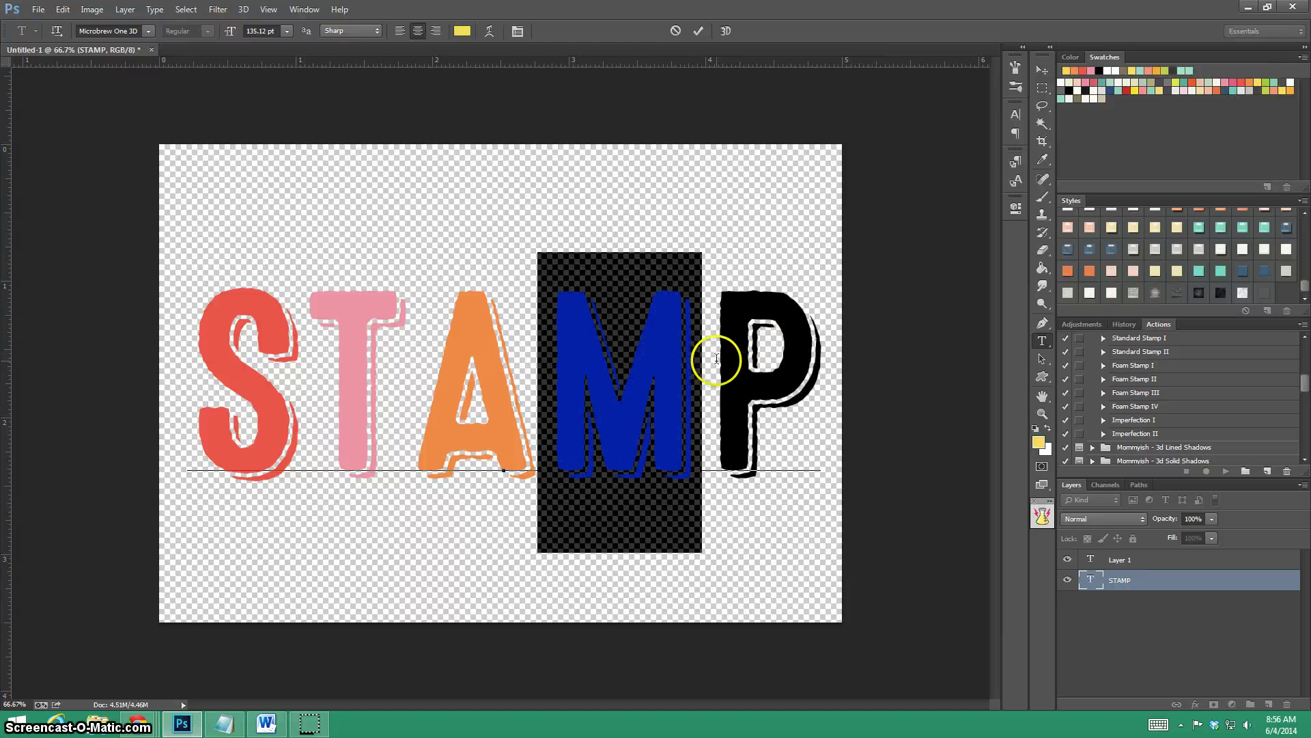
pyautogui.moveTo(716, 359); pyautogui.dragTo(832, 357)
pyautogui.click(1275, 80)
pyautogui.click(820, 417)
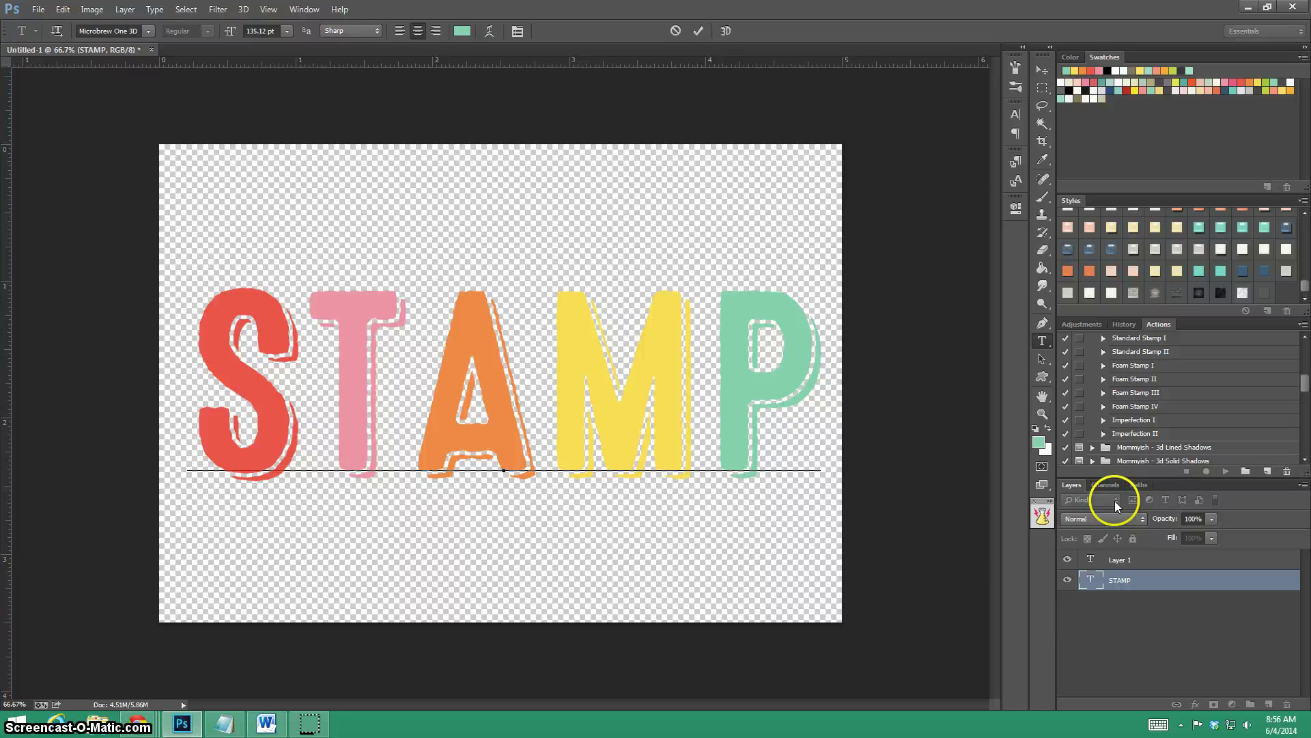
# Step: Rasterize the STAMP text layer and delete the empty text layer above it
pyautogui.click(1160, 581)
pyautogui.rightClick(1197, 580)
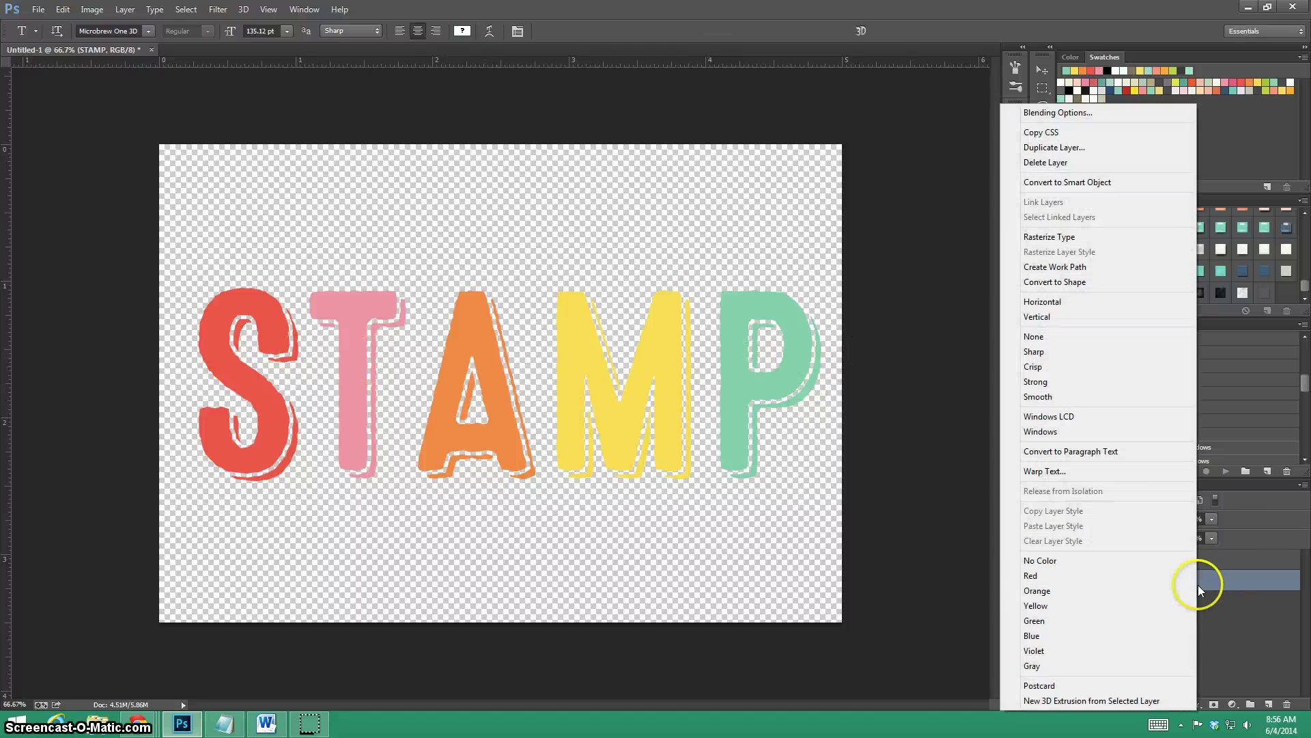
pyautogui.click(1086, 236)
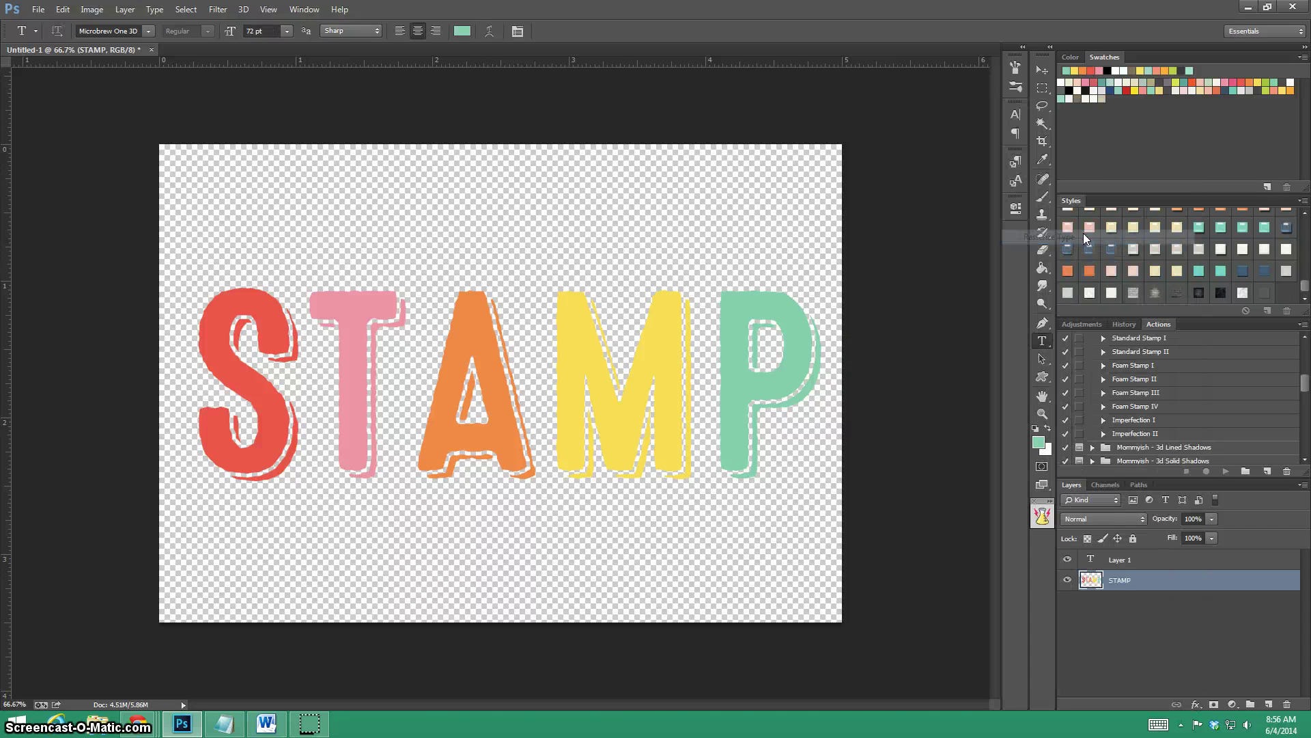
pyautogui.click(1146, 566)
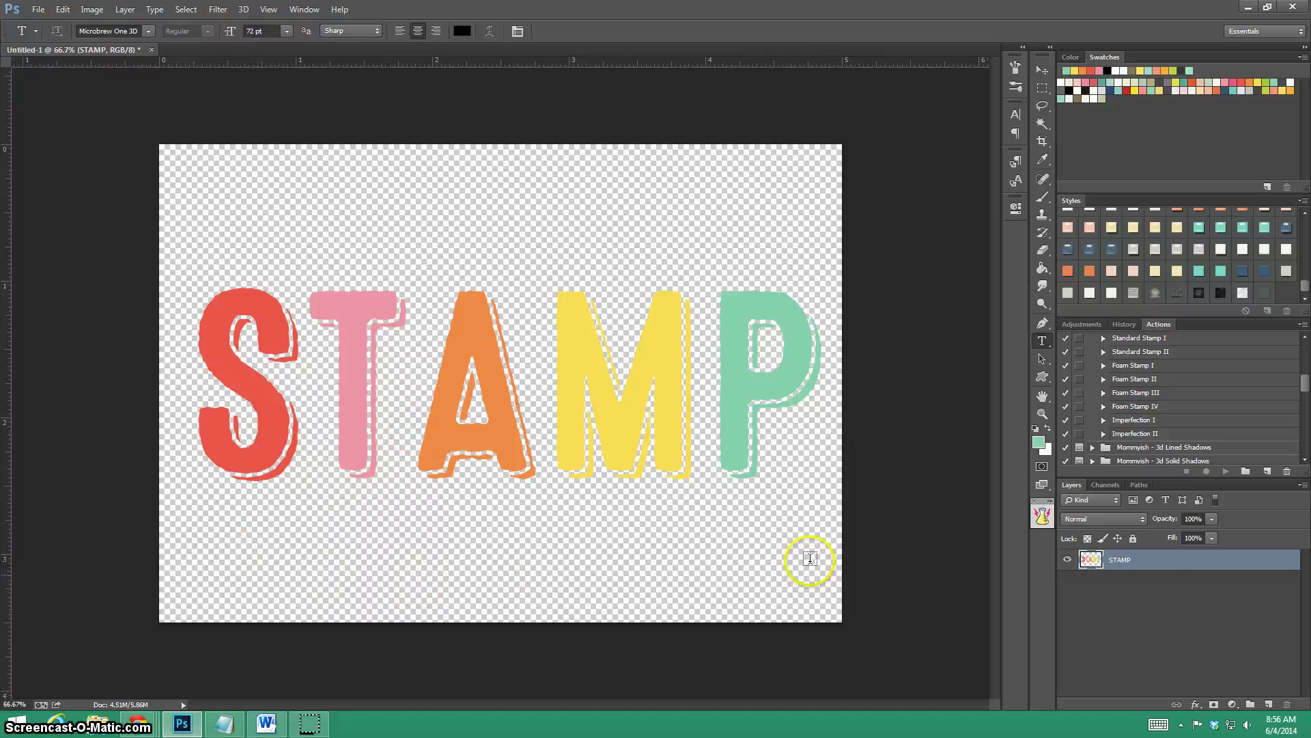
# Step: Run the Foam Stamp III action from the Mommyish - Stamp Actions set on the rasterized STAMP layer
pyautogui.scroll(1, 1150, 403)
pyautogui.scroll(1, 1151, 405)
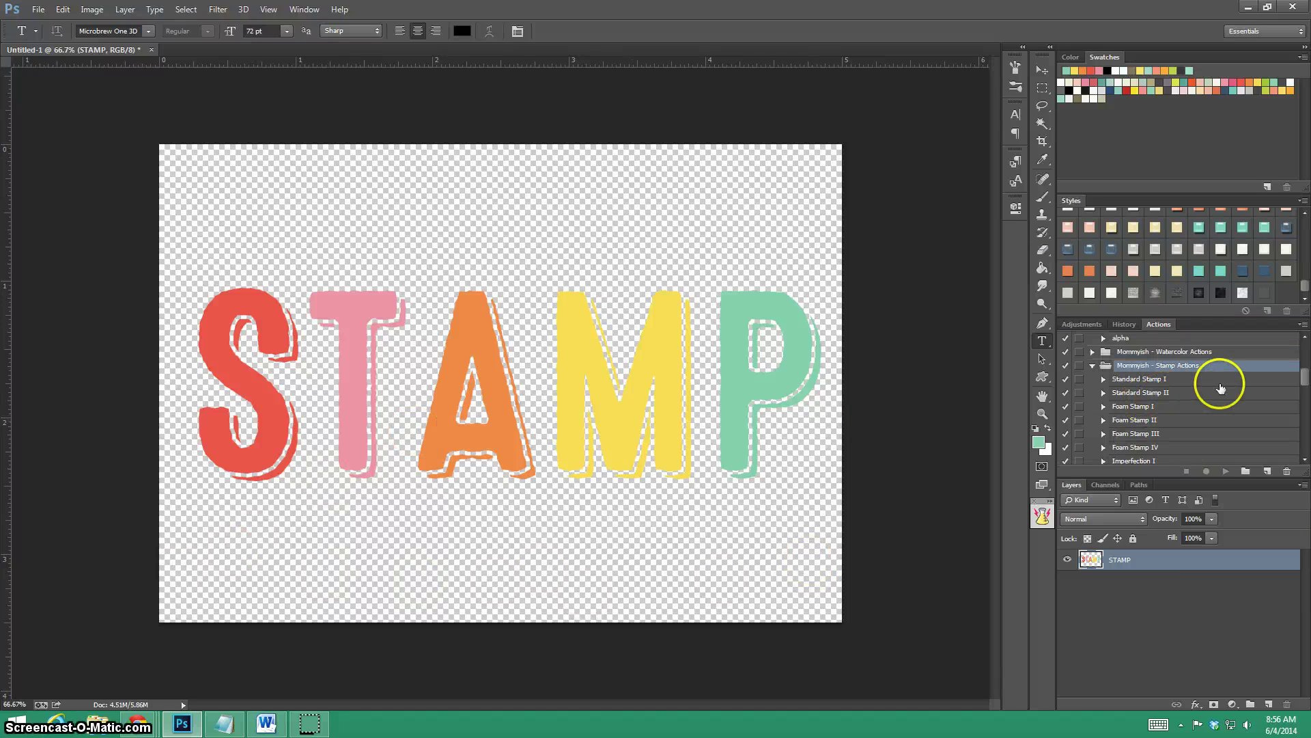
pyautogui.click(1154, 435)
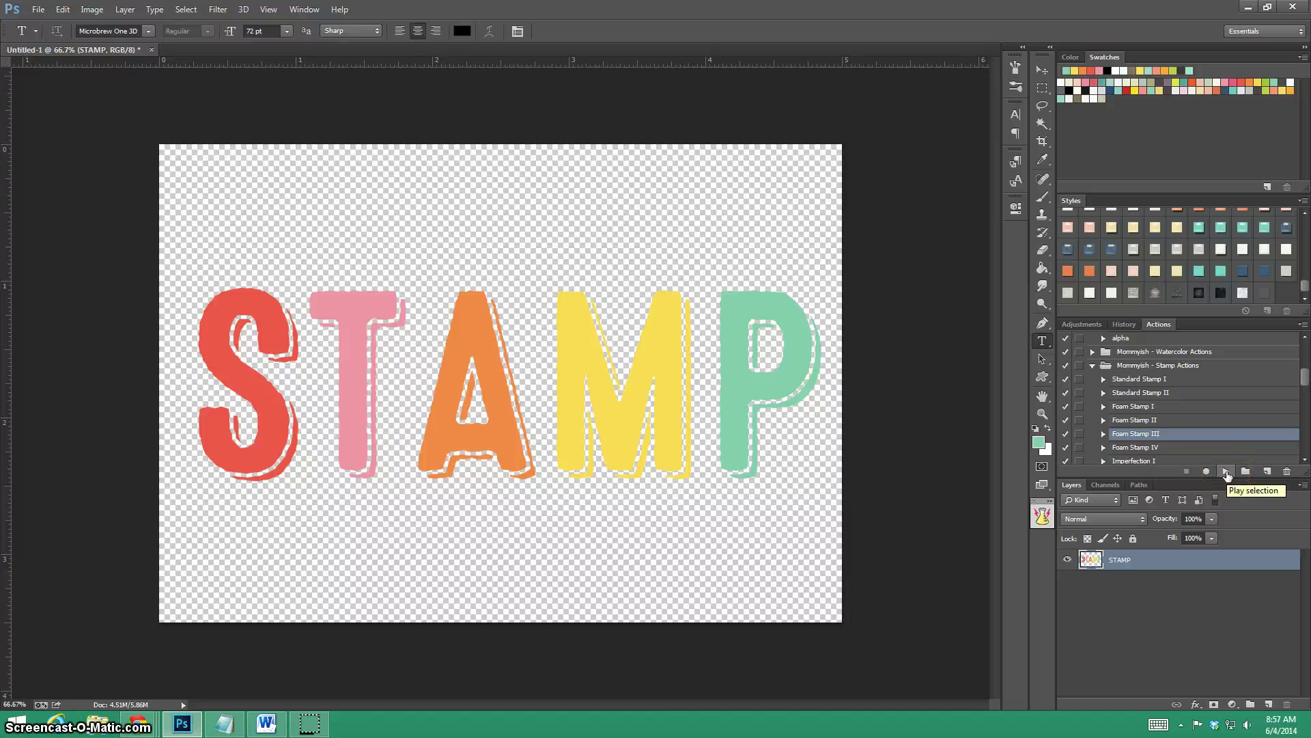
pyautogui.click(1227, 472)
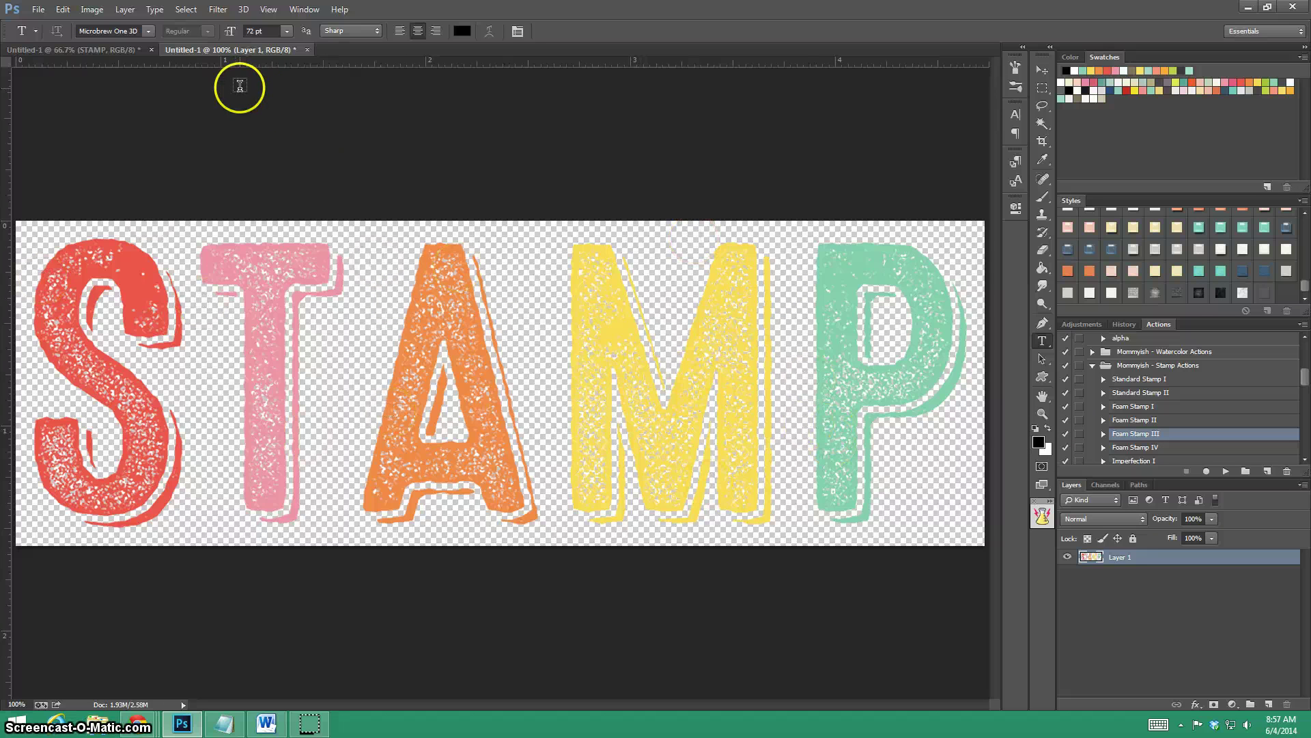
# Step: Paste the stamped text into the original document, move it up about 0.94 in, and place the original STAMP artwork below it
pyautogui.click(109, 51)
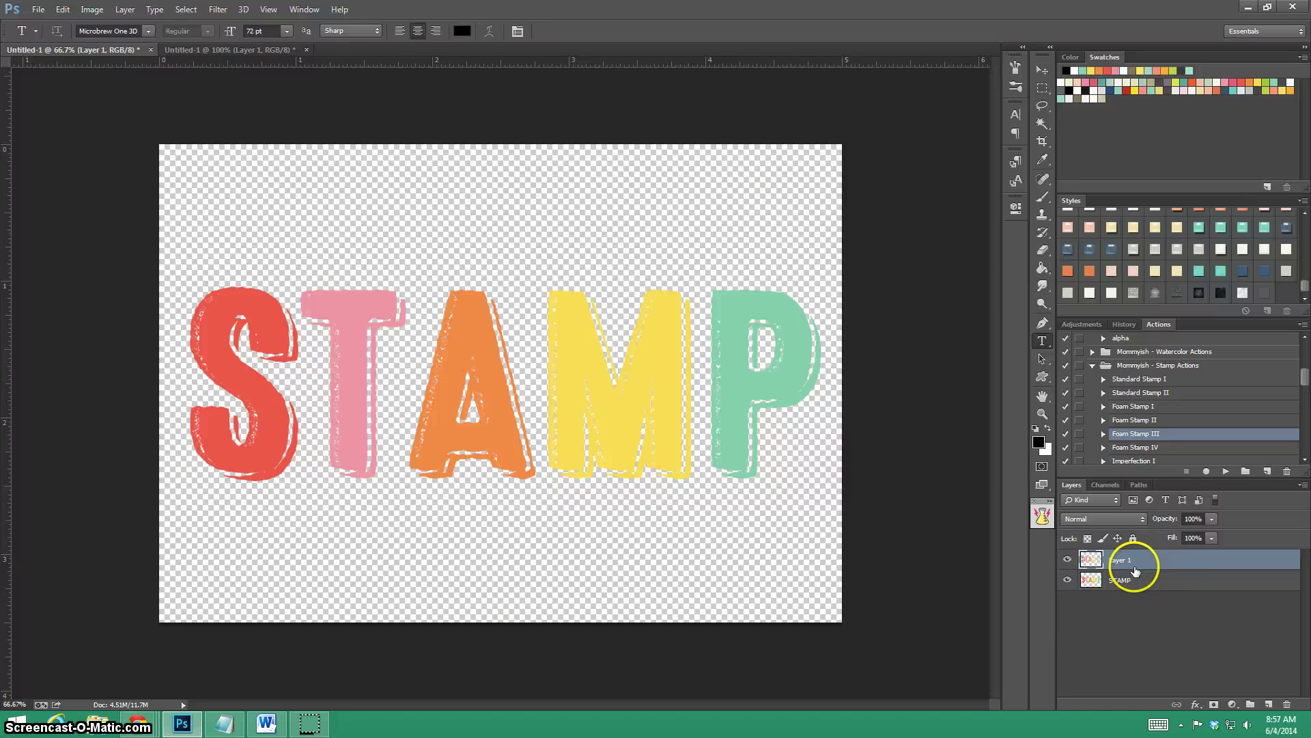
pyautogui.hotkey('ctrl', 't')
pyautogui.moveTo(630, 339); pyautogui.dragTo(620, 240)
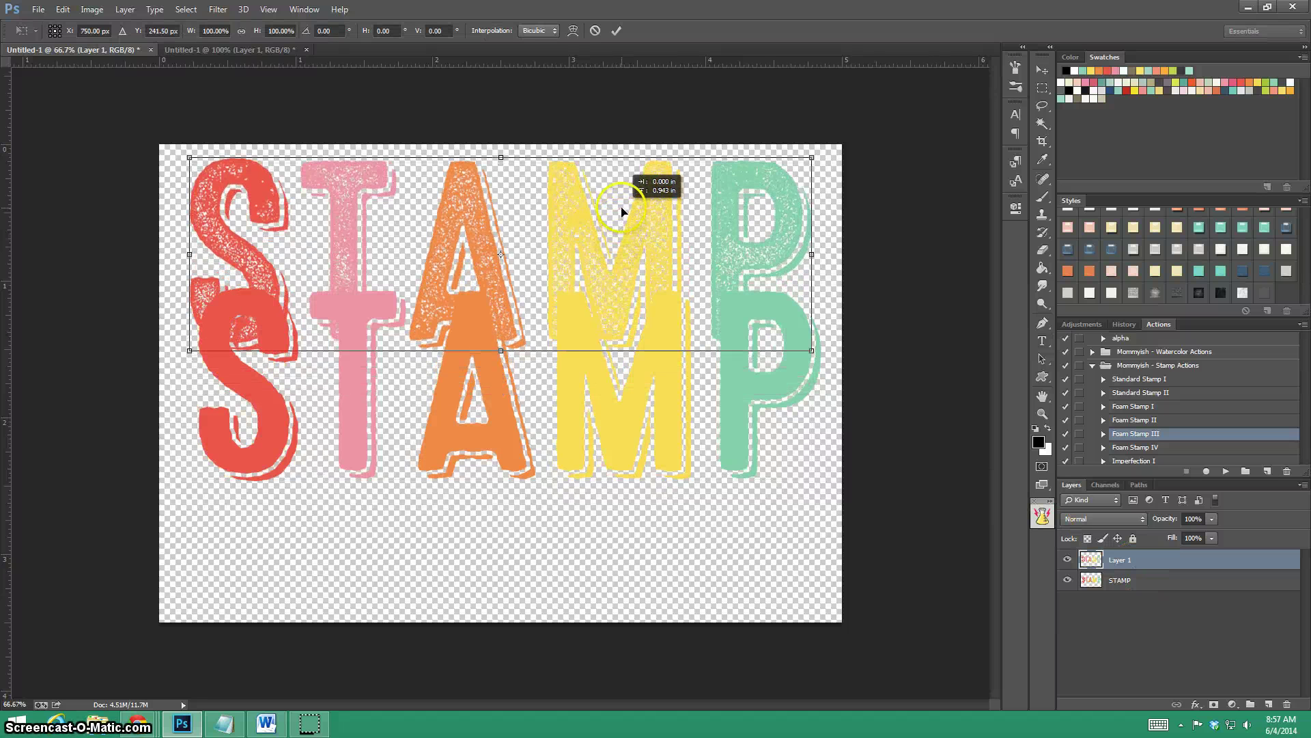
pyautogui.click(1041, 72)
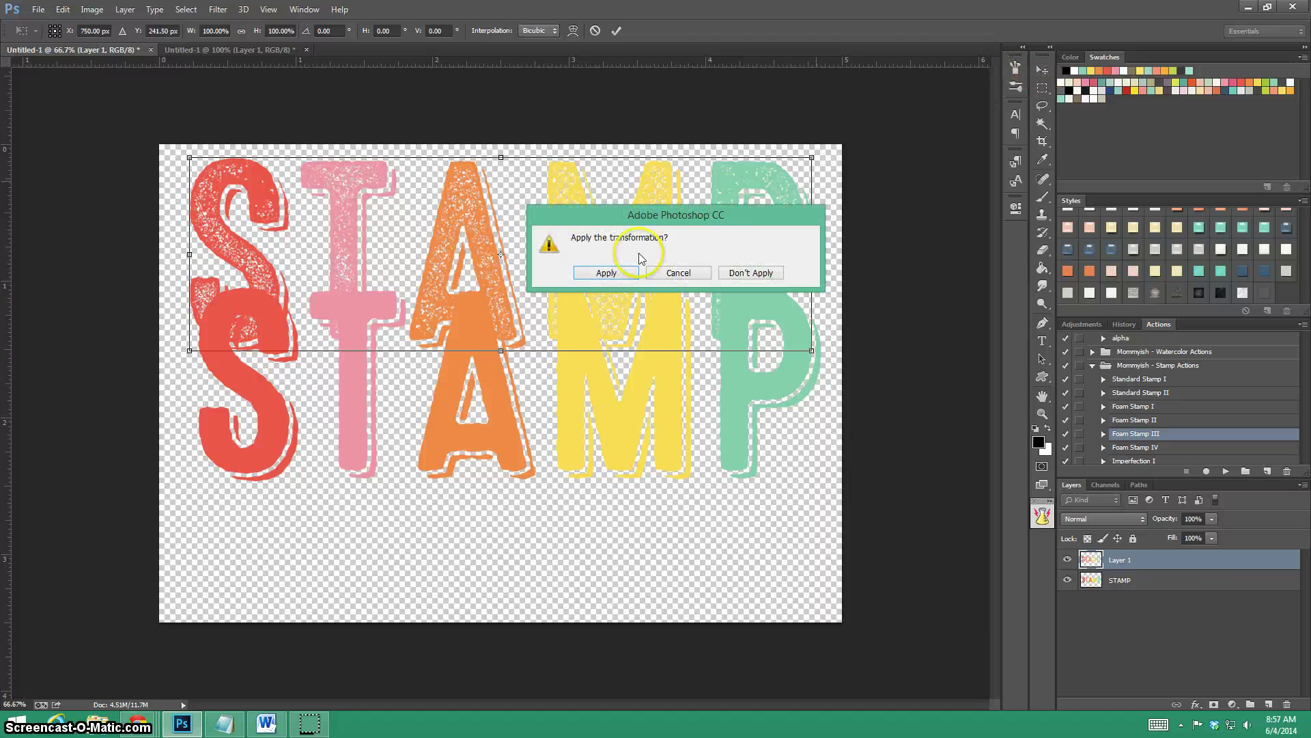
pyautogui.click(605, 272)
pyautogui.click(1147, 583)
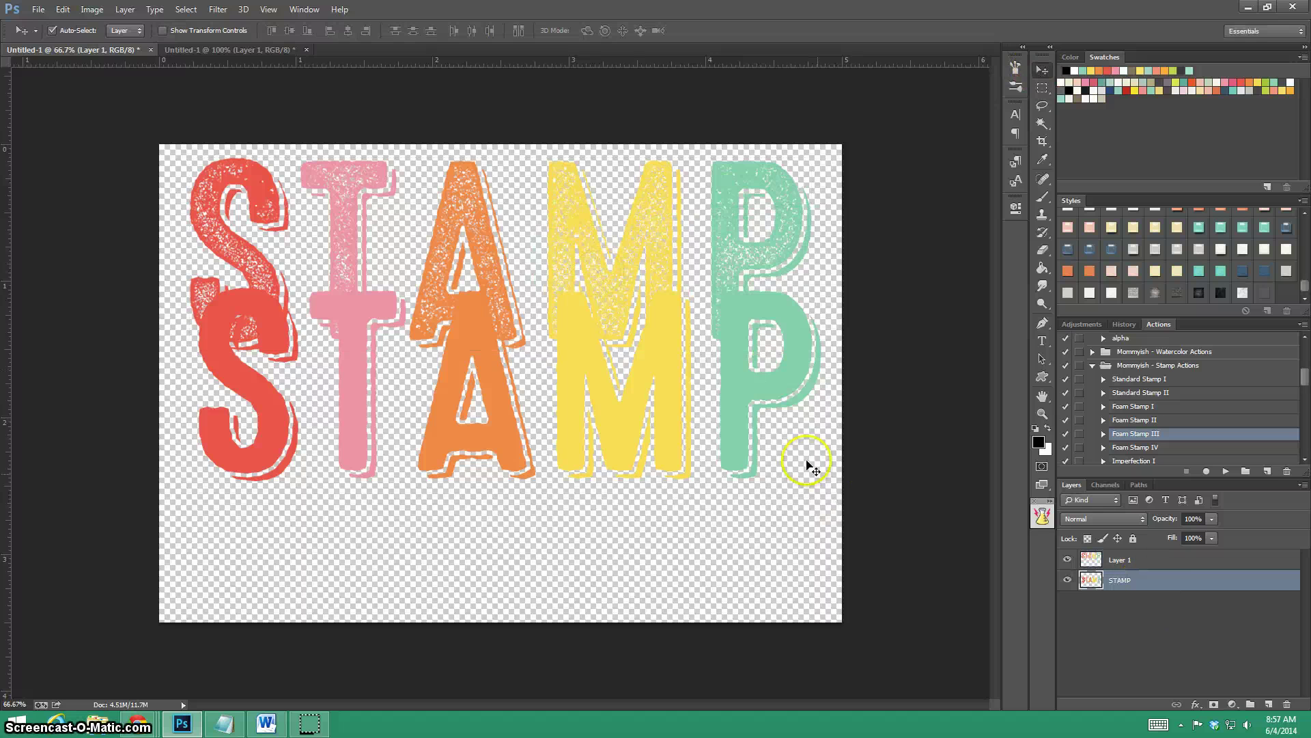
pyautogui.moveTo(737, 389); pyautogui.dragTo(730, 487)
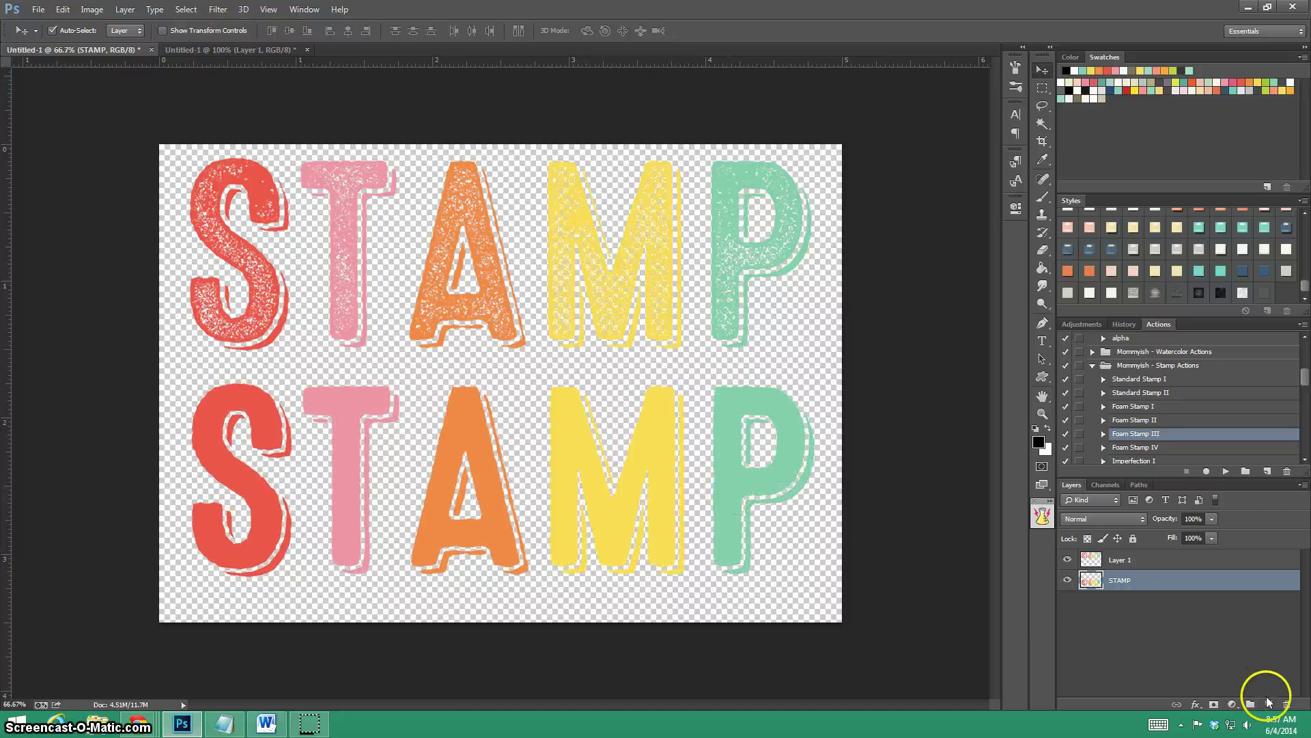
# Step: Add a white-filled layer beneath both text layers and shift the upper stamped text slightly down and right
pyautogui.click(1268, 704)
pyautogui.moveTo(1118, 577); pyautogui.dragTo(1122, 607)
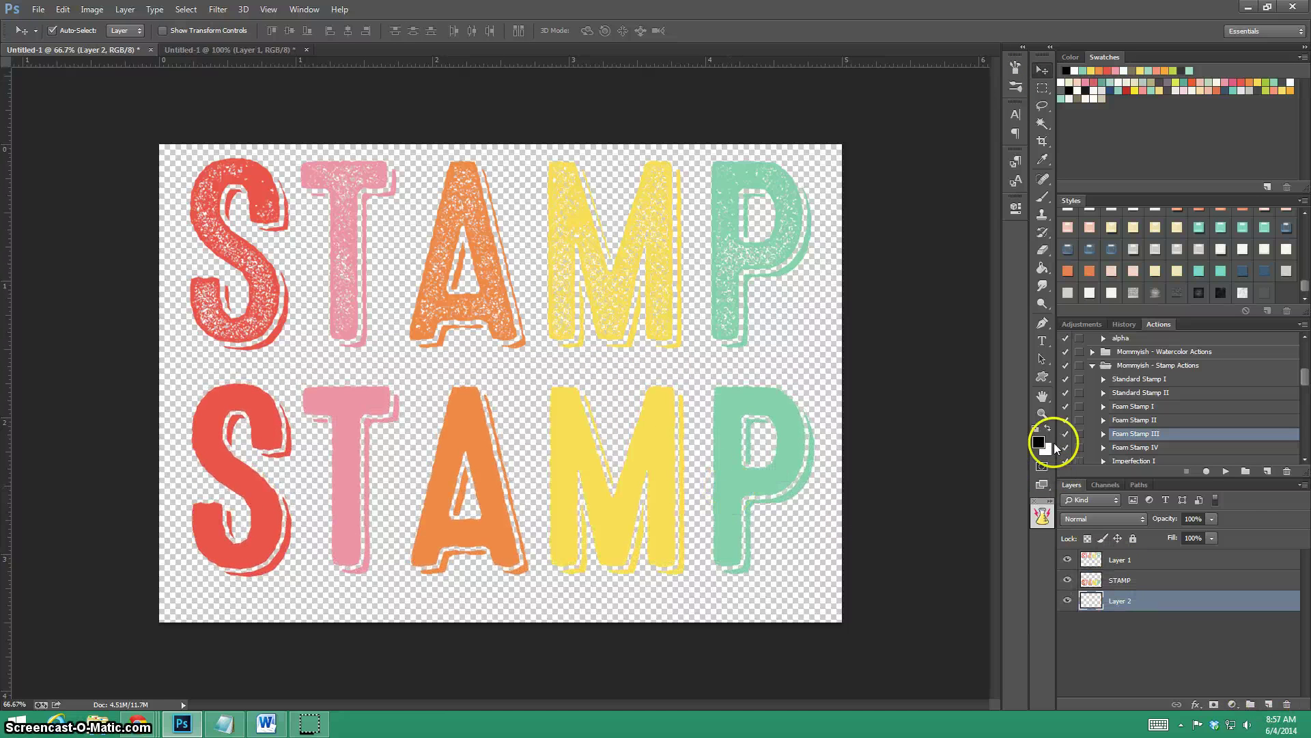
pyautogui.click(1048, 428)
pyautogui.click(1043, 269)
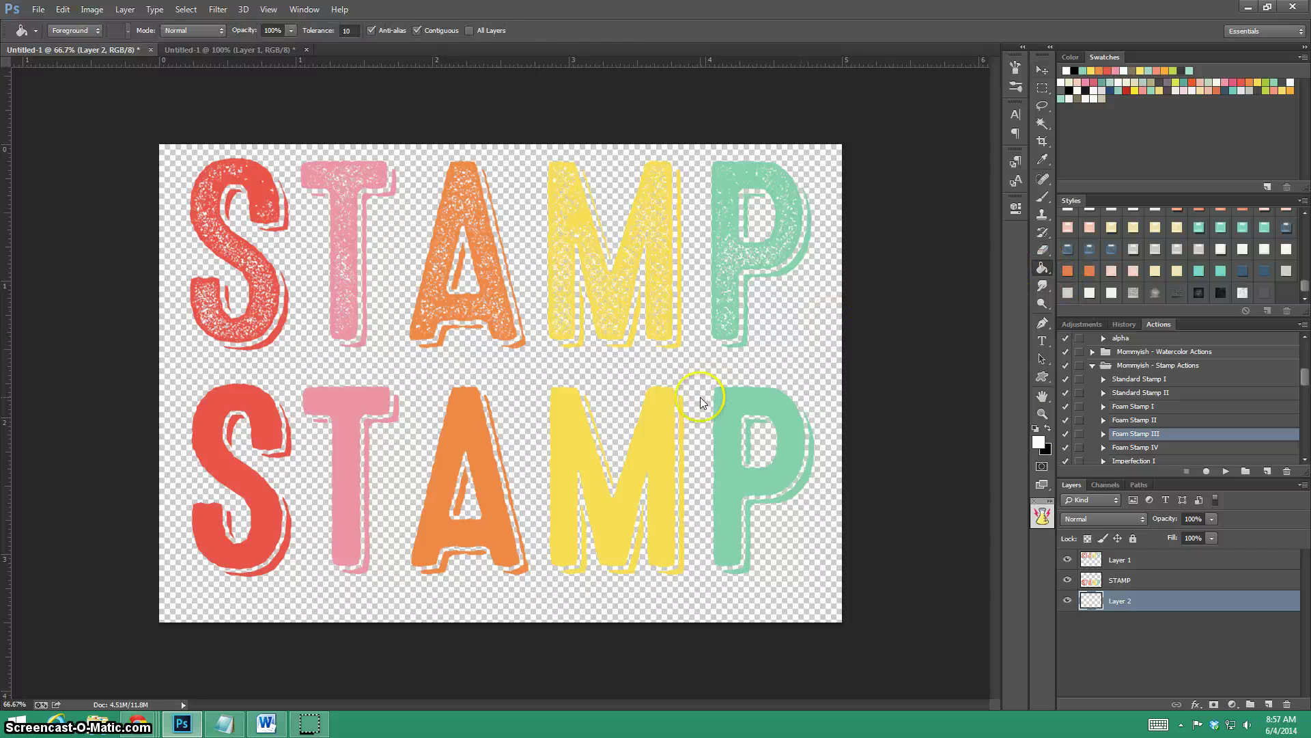
pyautogui.click(836, 324)
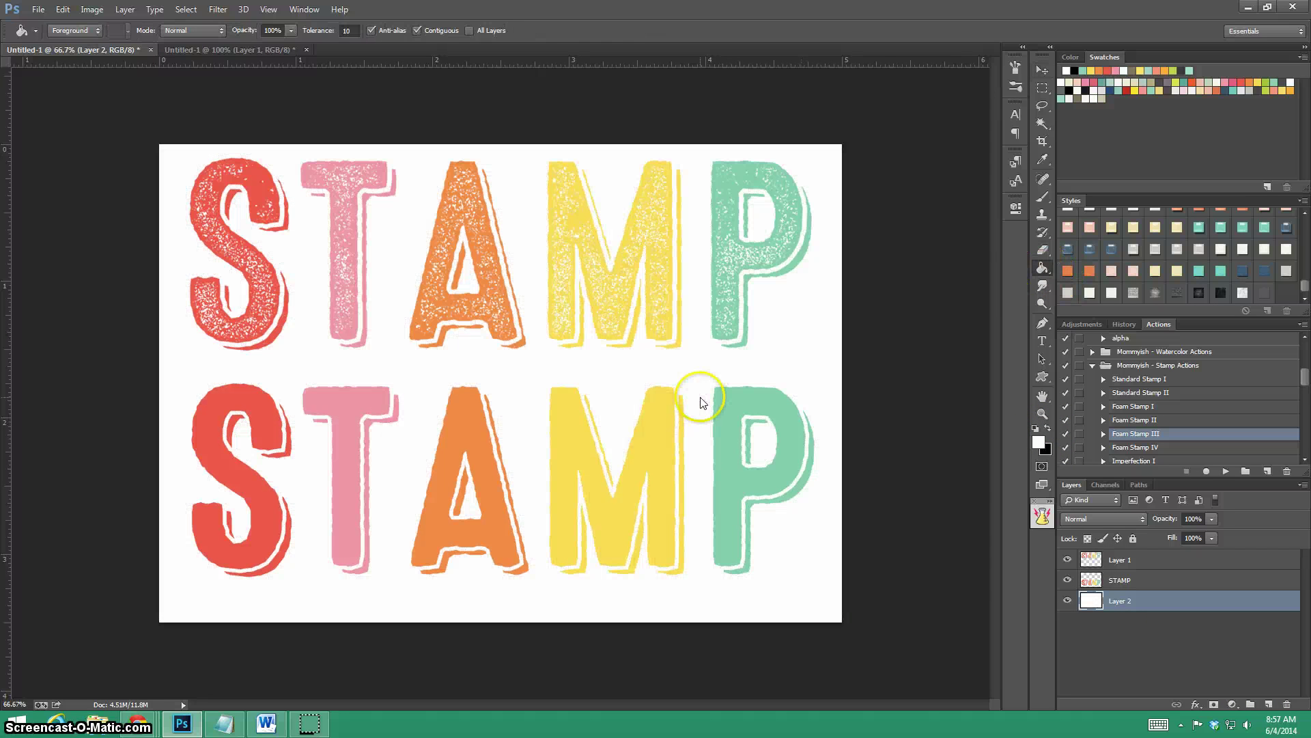
pyautogui.click(1041, 70)
pyautogui.moveTo(732, 322); pyautogui.dragTo(742, 343)
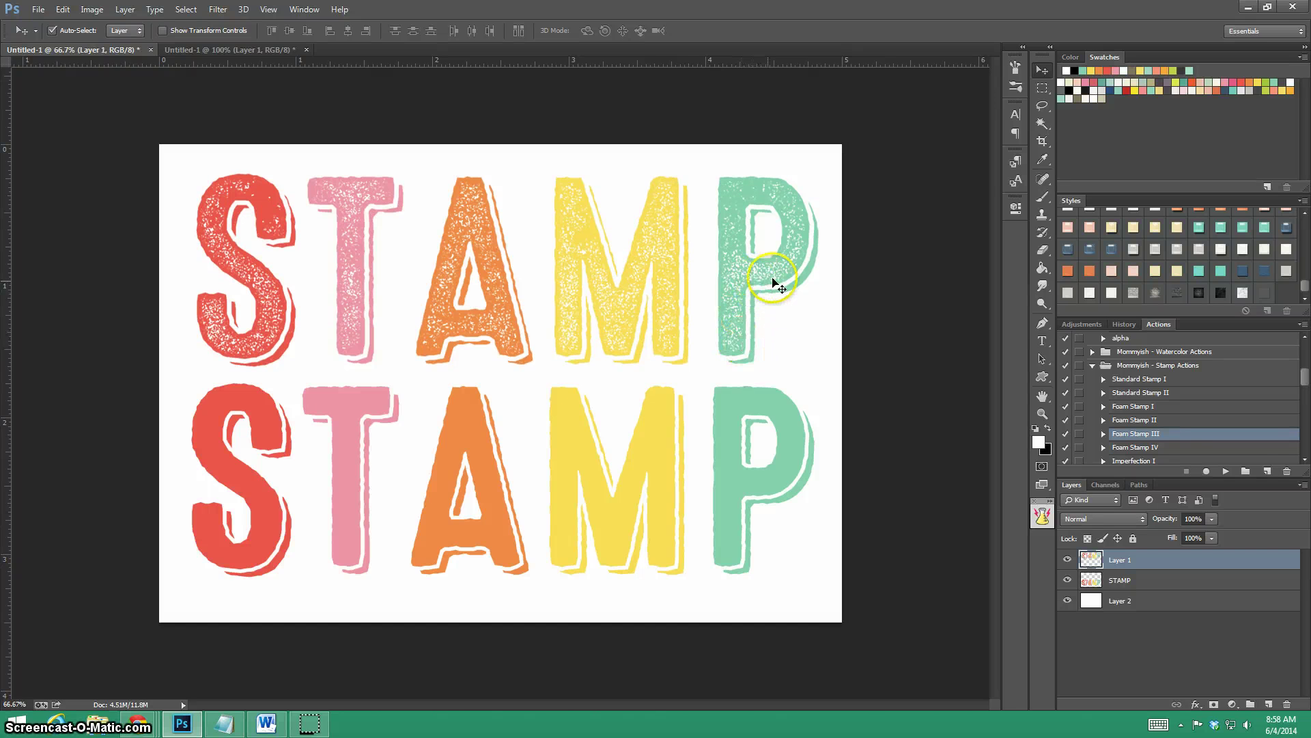
# Step: Run the Imperfection I action on the stamped text and the Imperfection II action on its result
pyautogui.scroll(-4, 1141, 433)
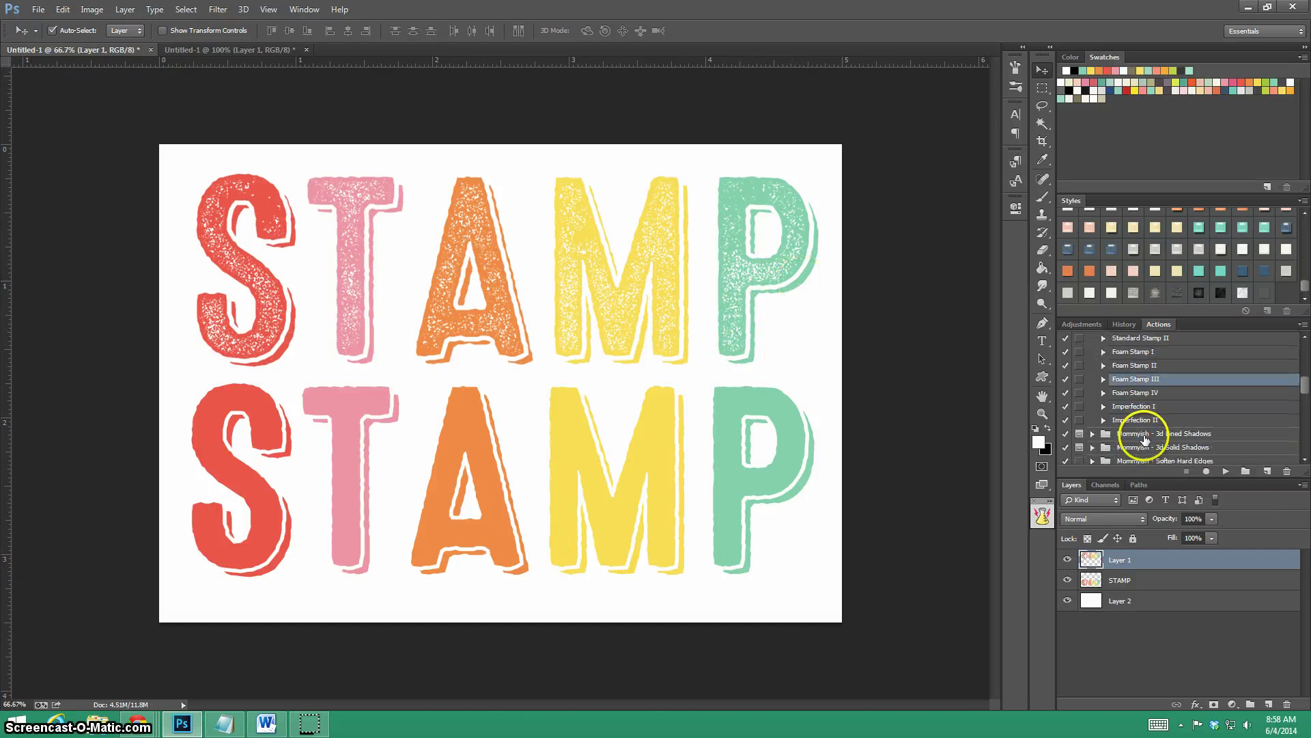
pyautogui.click(1162, 410)
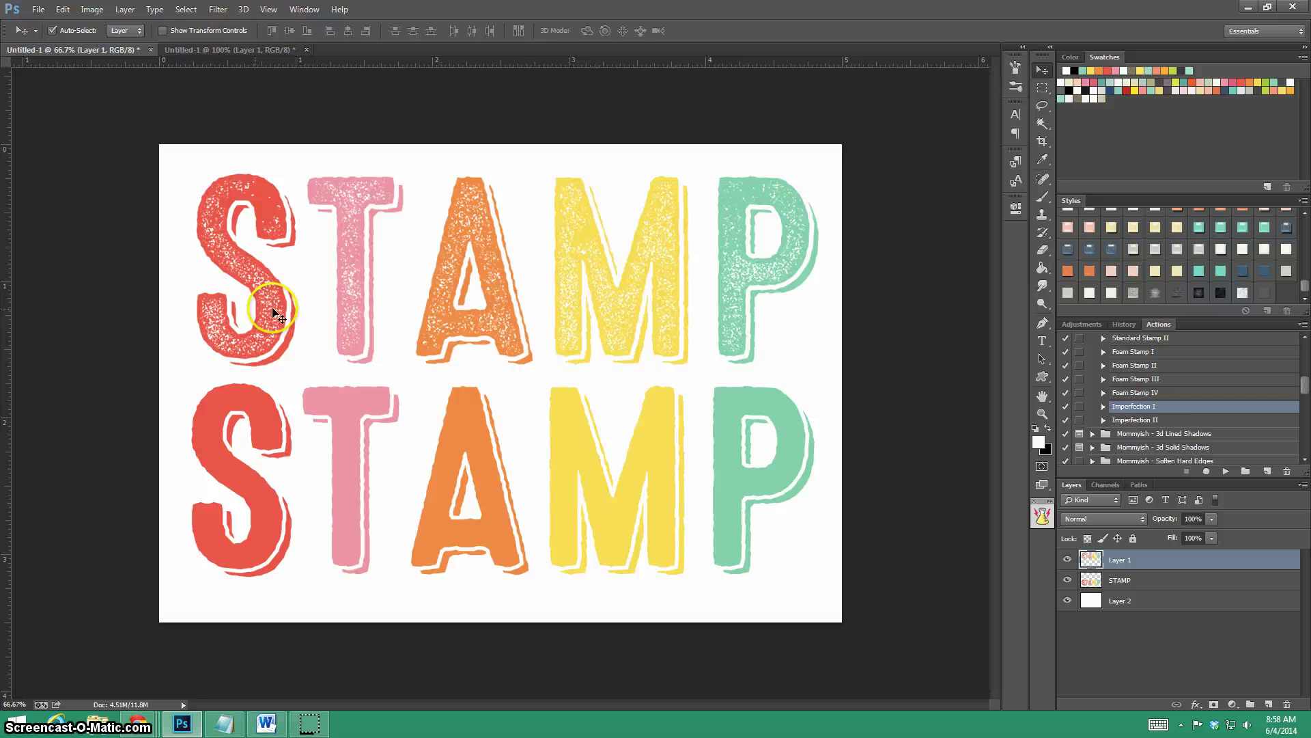
pyautogui.click(1224, 472)
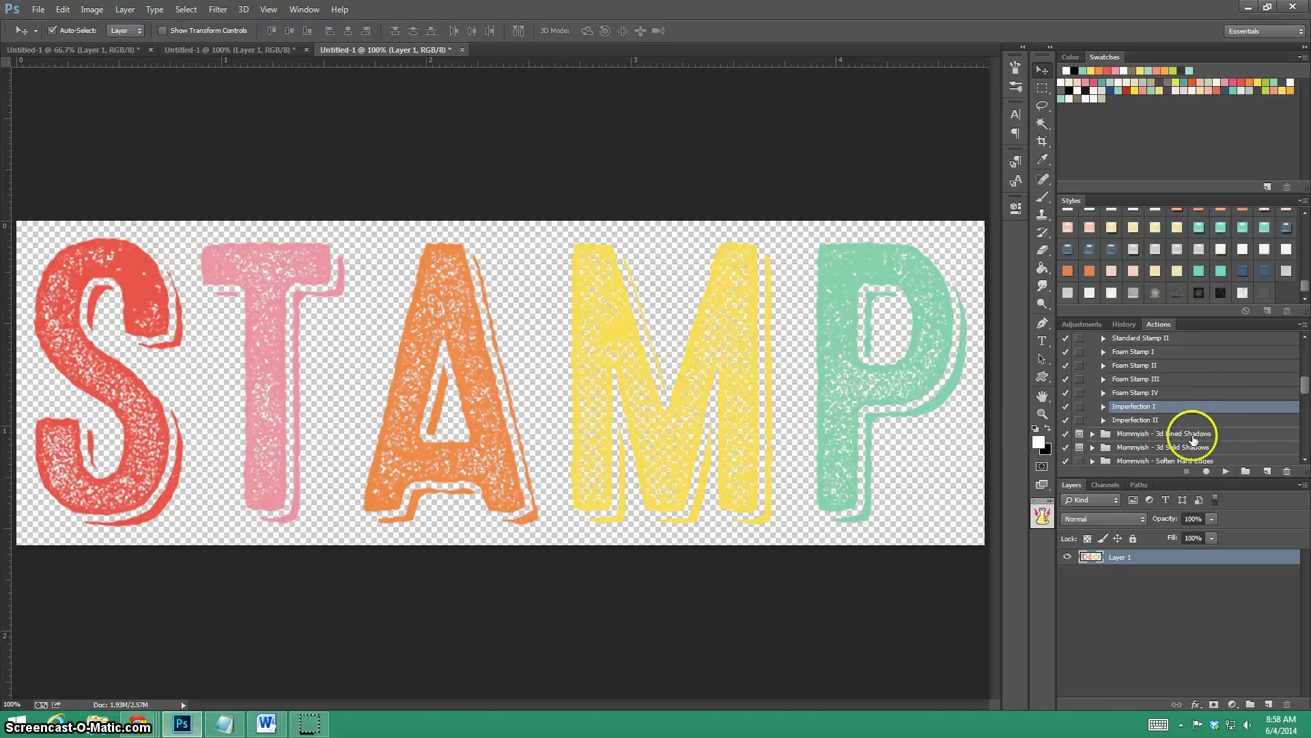
pyautogui.click(1129, 420)
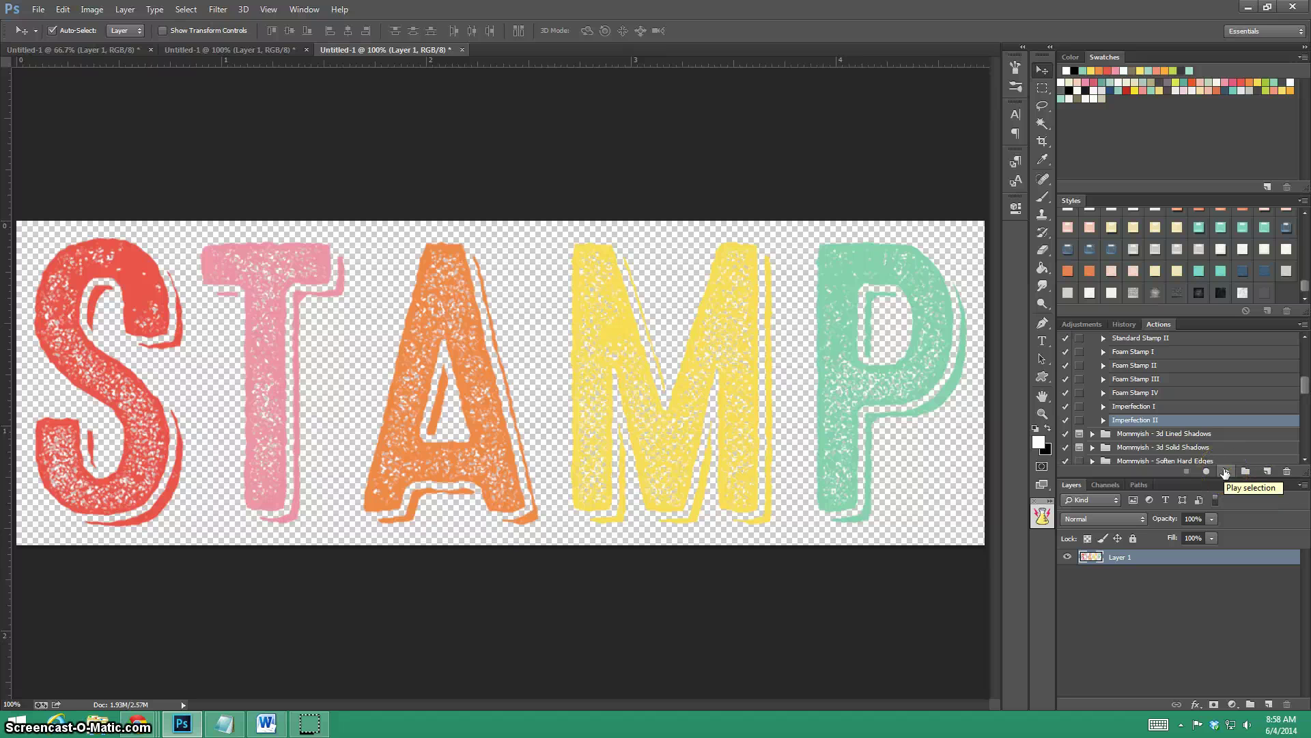
pyautogui.click(1224, 471)
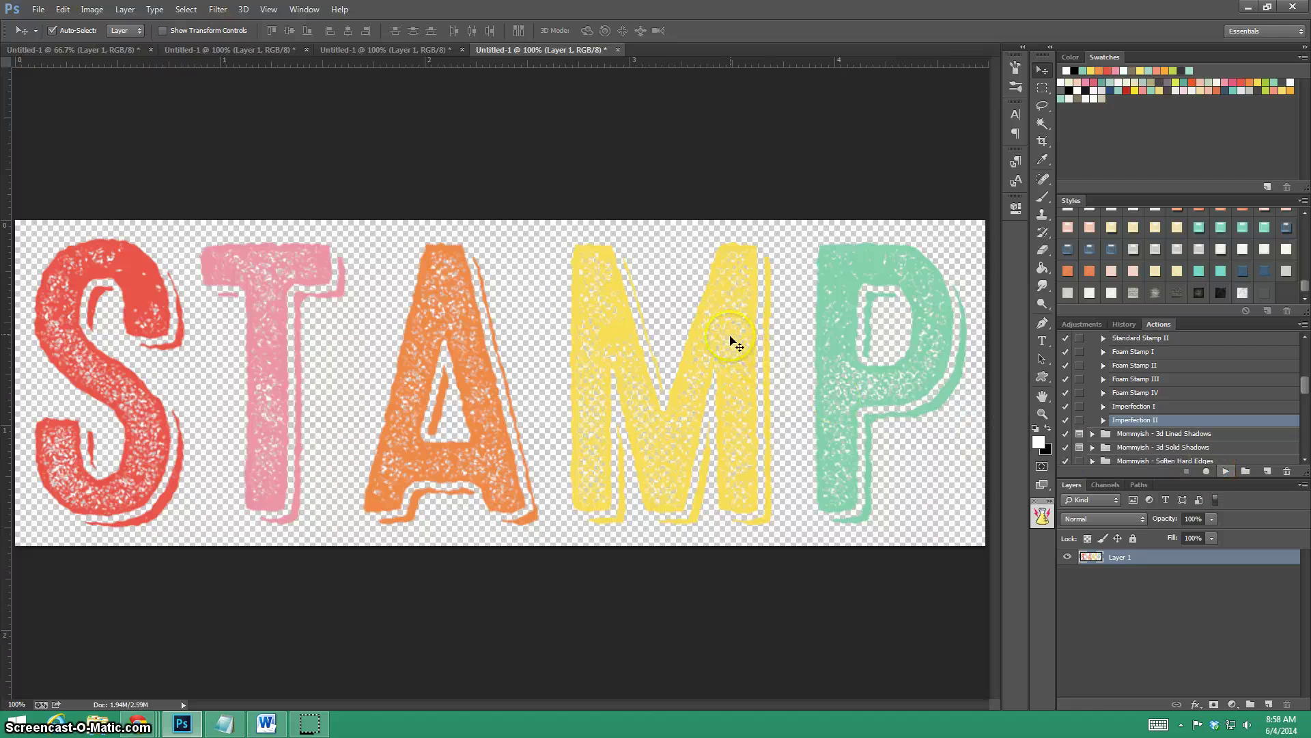
# Step: Close both documents generated by the Imperfection actions without saving them
pyautogui.click(618, 50)
pyautogui.click(658, 269)
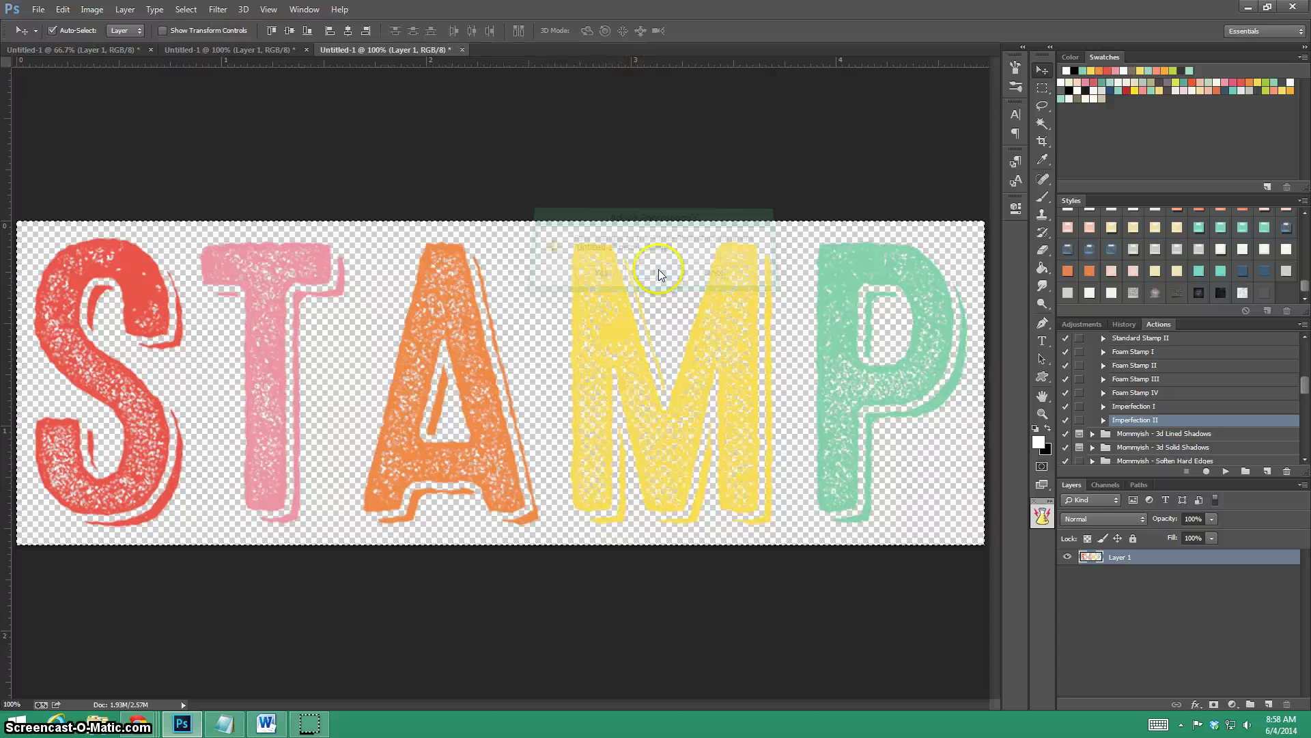
pyautogui.click(462, 50)
pyautogui.click(658, 271)
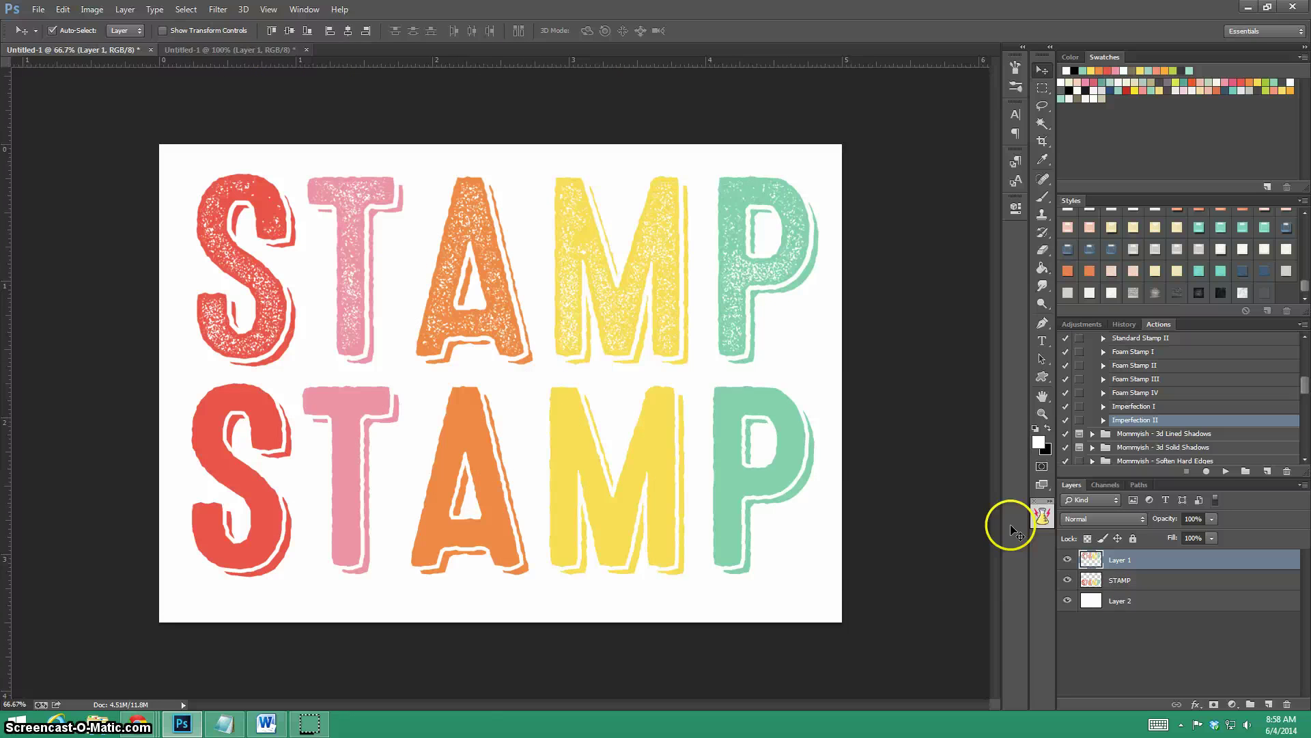
# Step: Hide the STAMP layer, paste the copied imperfection text and position it in the lower half of the canvas
pyautogui.click(1067, 579)
pyautogui.hotkey('ctrl', 'v')
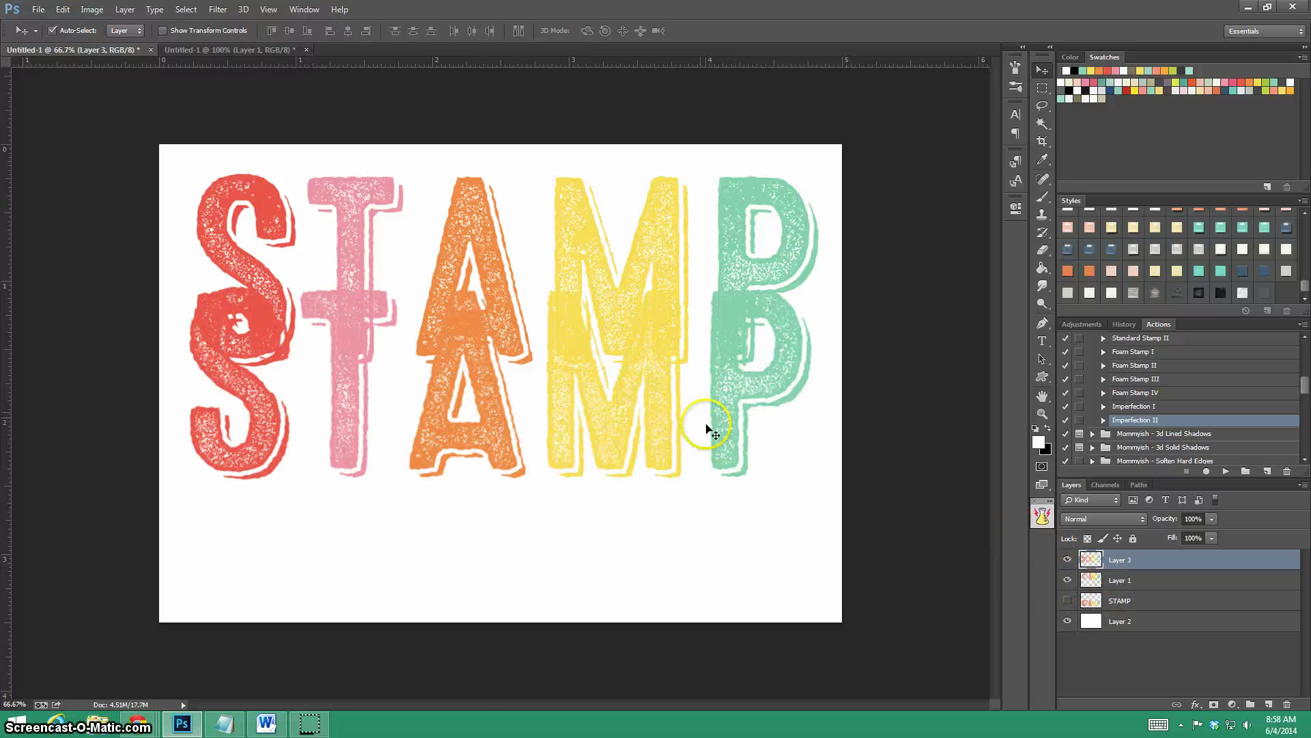
pyautogui.hotkey('ctrl', 't')
pyautogui.moveTo(723, 309); pyautogui.dragTo(727, 403)
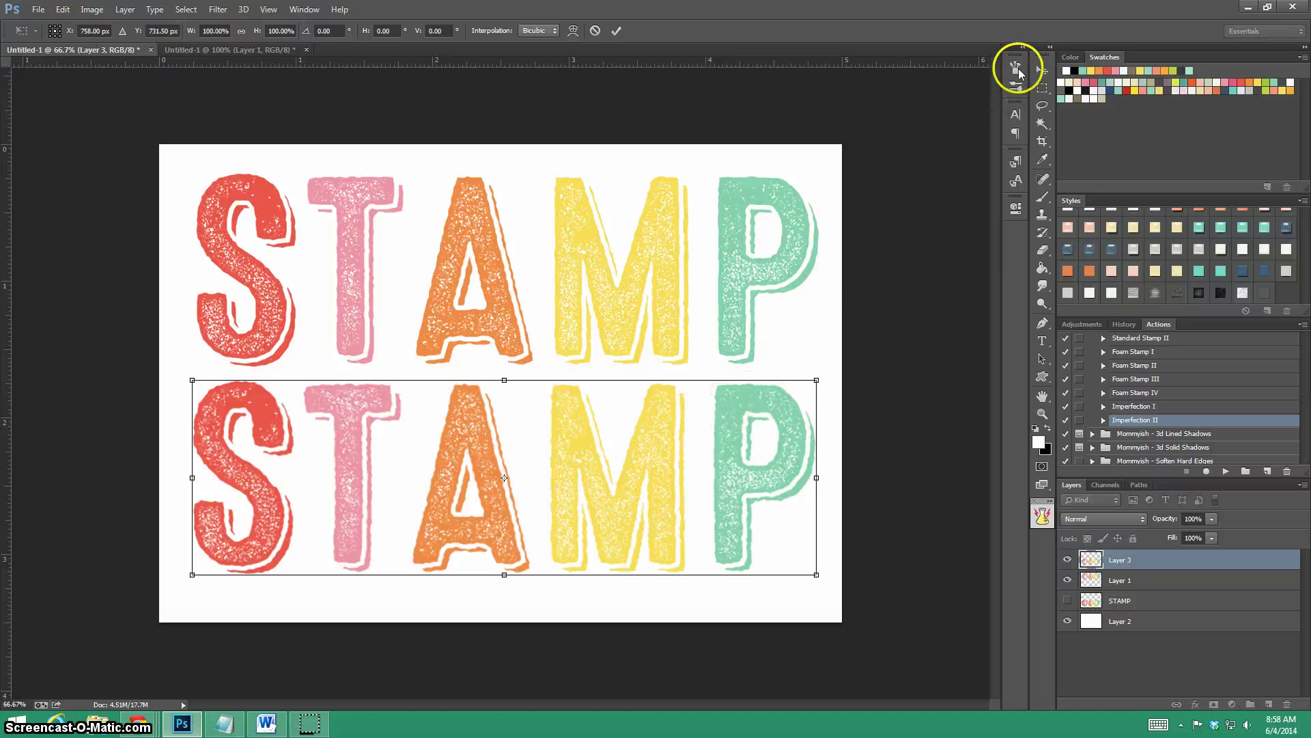
pyautogui.click(1042, 69)
pyautogui.click(604, 273)
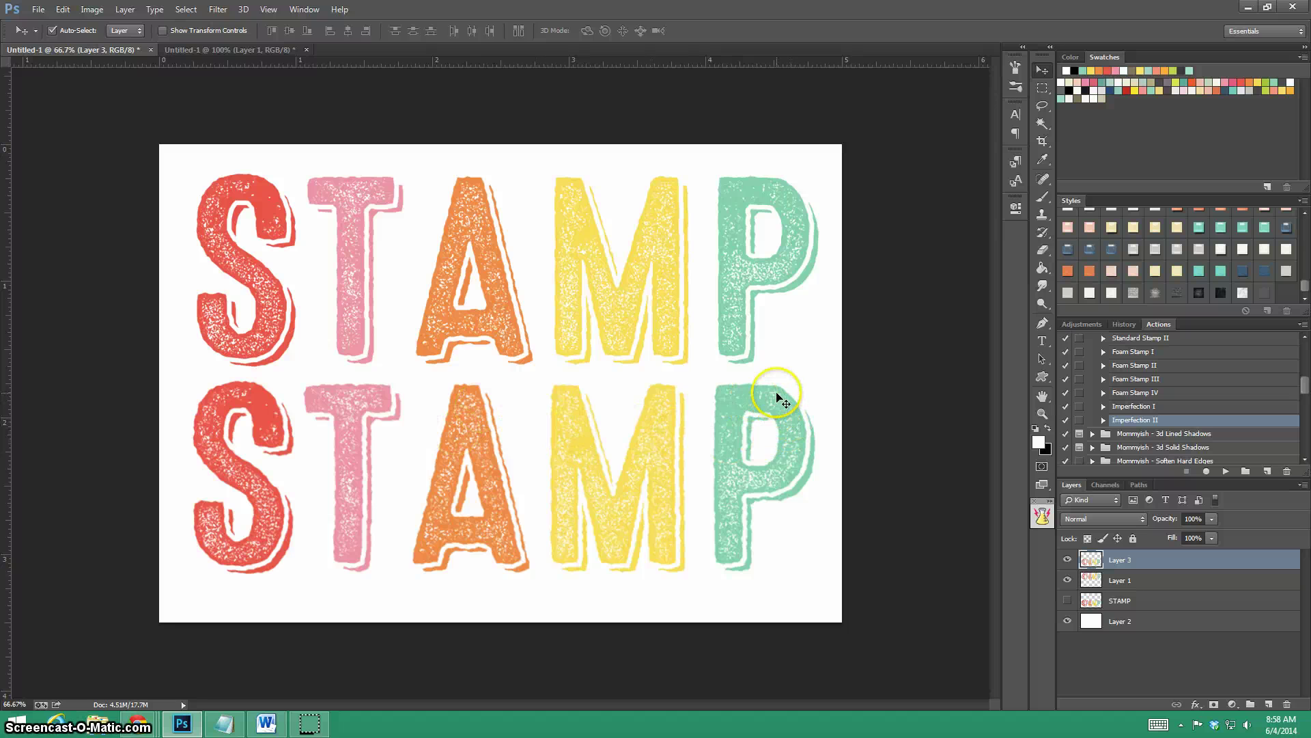
# Step: Move the imperfection text over the upper stamped text and toggle the visibility of both layers to compare them
pyautogui.moveTo(772, 393); pyautogui.dragTo(777, 183)
pyautogui.click(1067, 560)
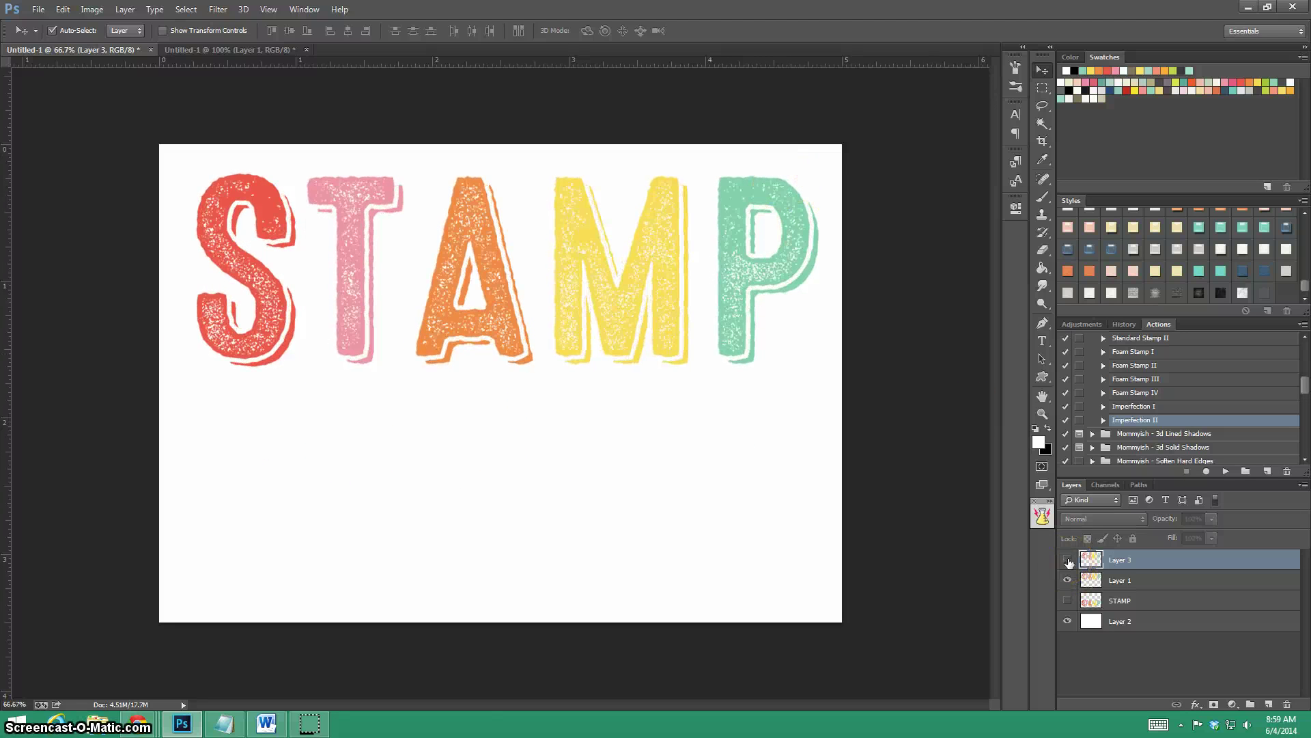
pyautogui.click(1068, 560)
pyautogui.click(1068, 580)
pyautogui.click(1068, 581)
# Step: Hide the imperfection text layer, show the original STAMP layer again and select the white background layer
pyautogui.click(1068, 560)
pyautogui.click(1067, 601)
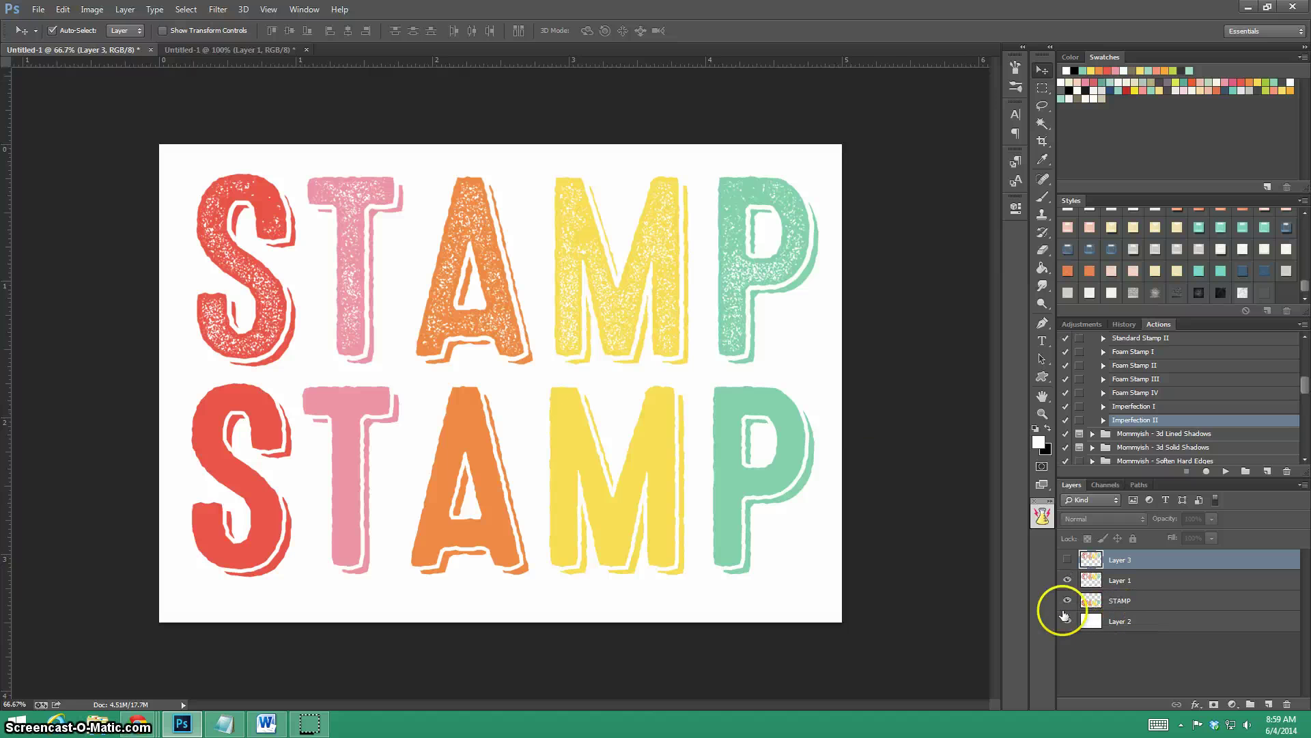
pyautogui.click(1133, 621)
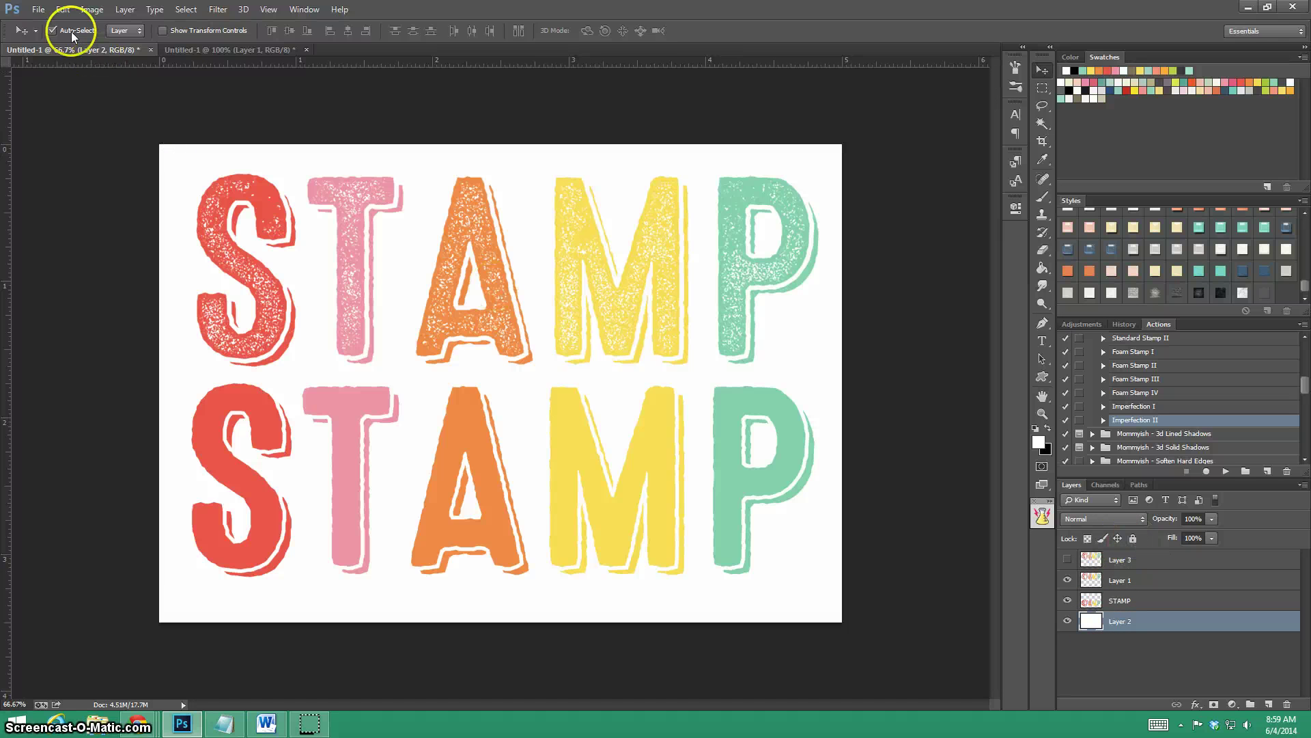
# Step: Create a new 1372 x 429 pixel RGB document at 300 pixels/inch with a custom white (ffffff) background
pyautogui.click(38, 10)
pyautogui.click(44, 24)
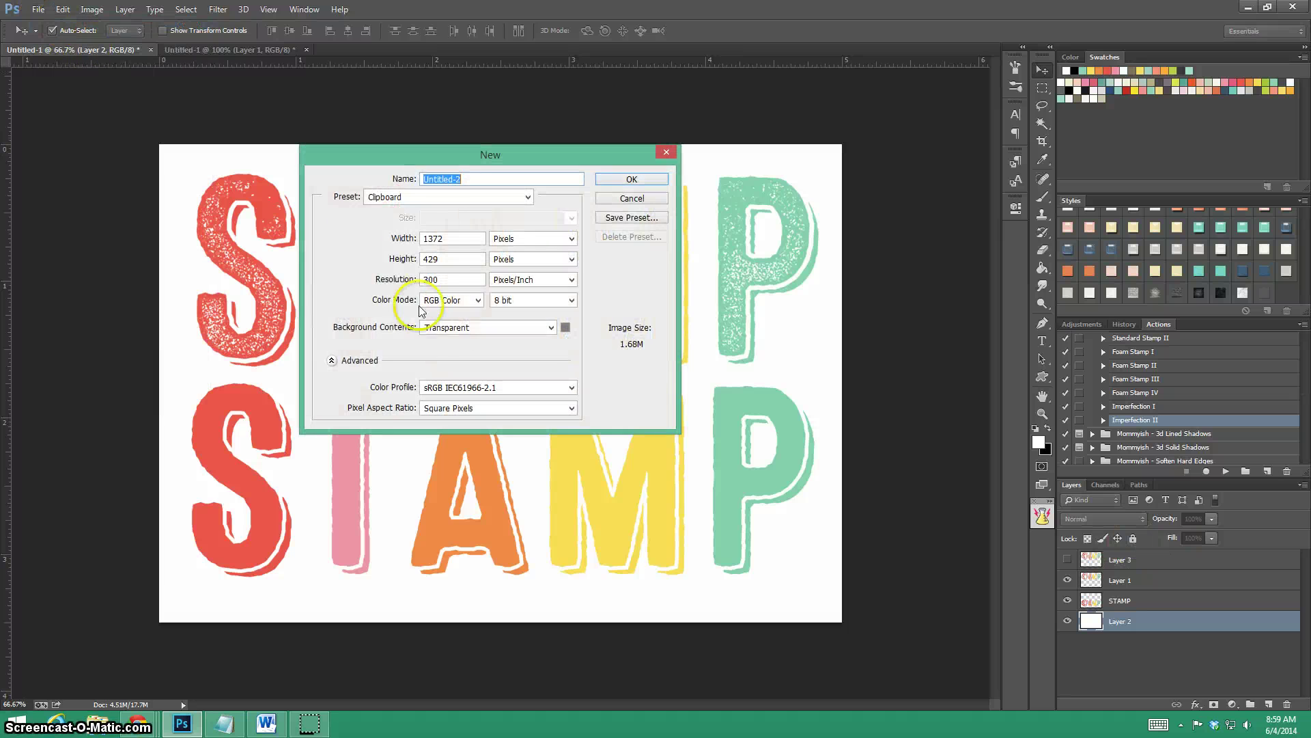
pyautogui.click(455, 329)
pyautogui.click(455, 352)
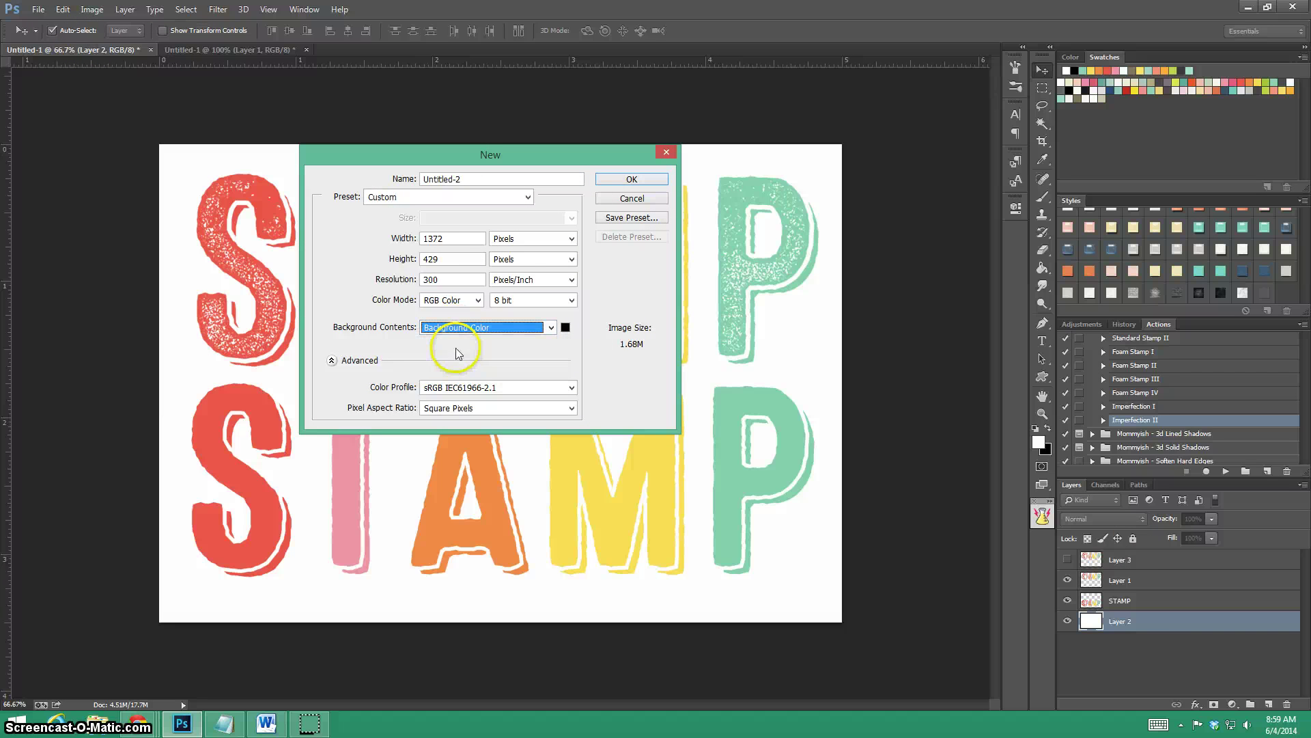
pyautogui.click(566, 327)
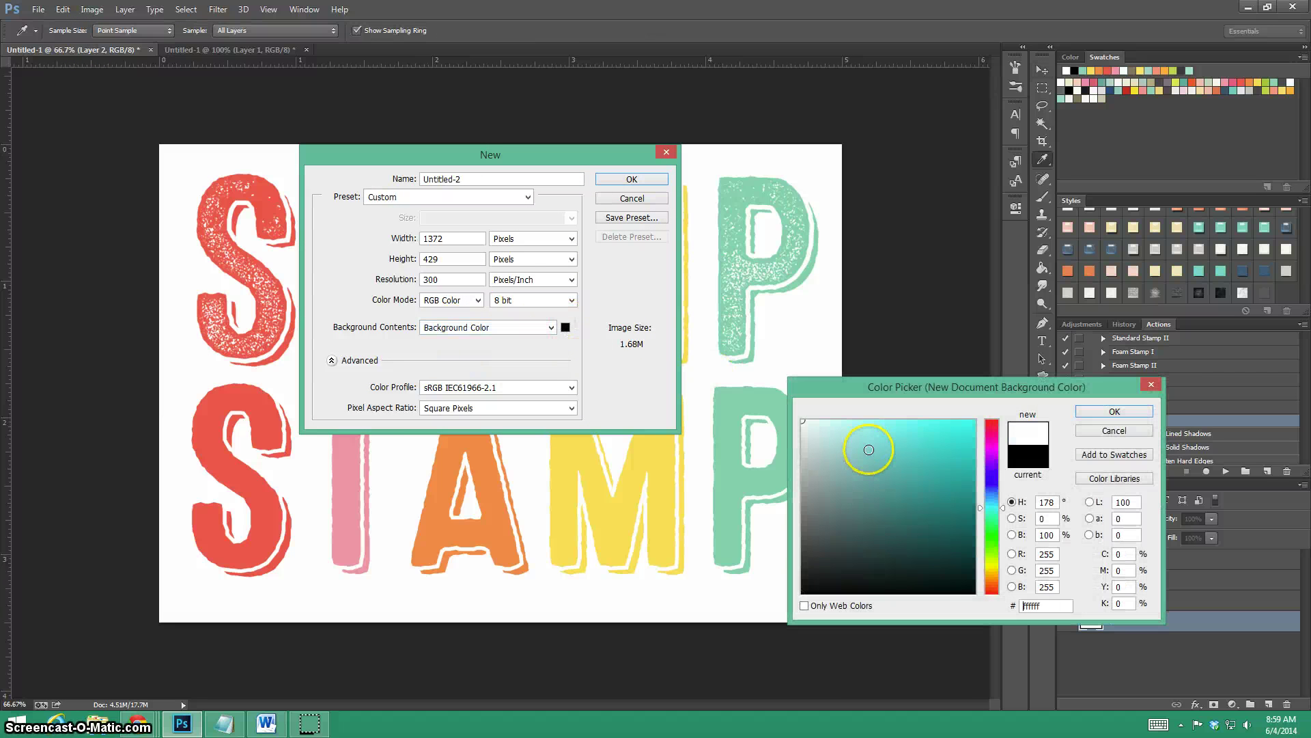
pyautogui.click(1101, 413)
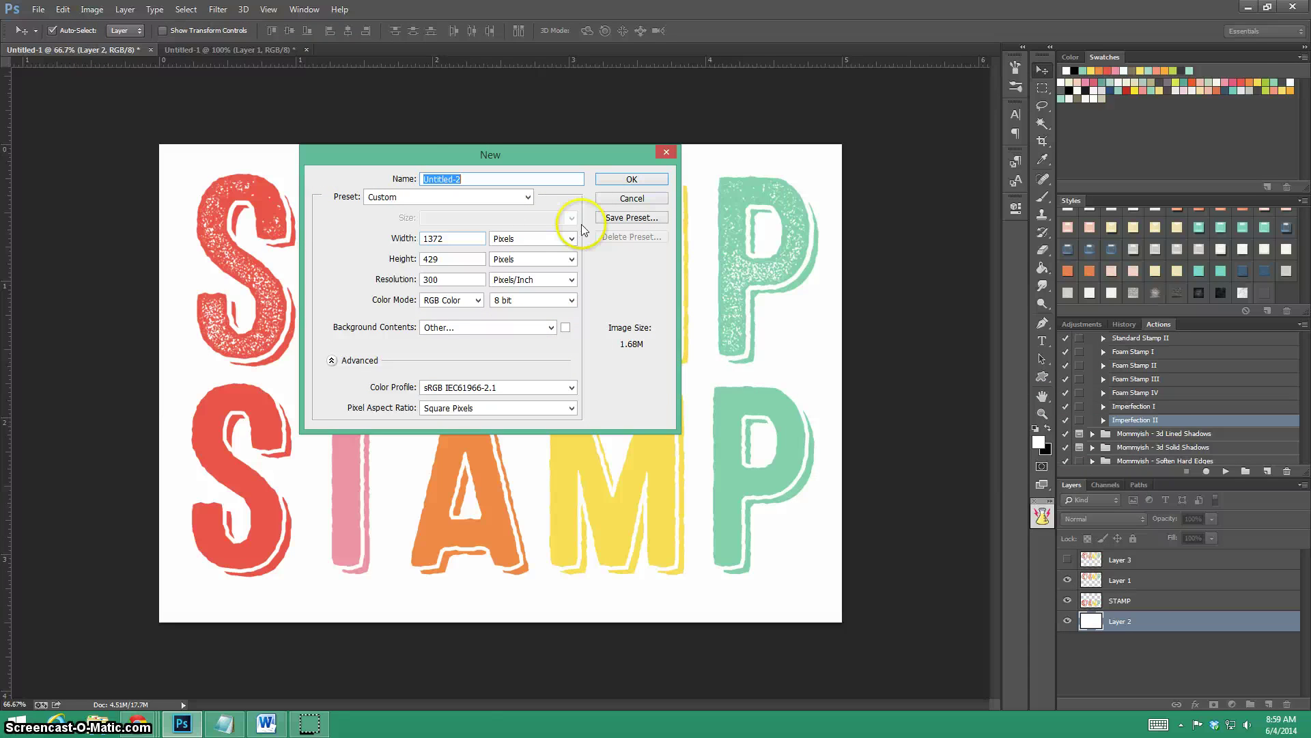
pyautogui.click(644, 181)
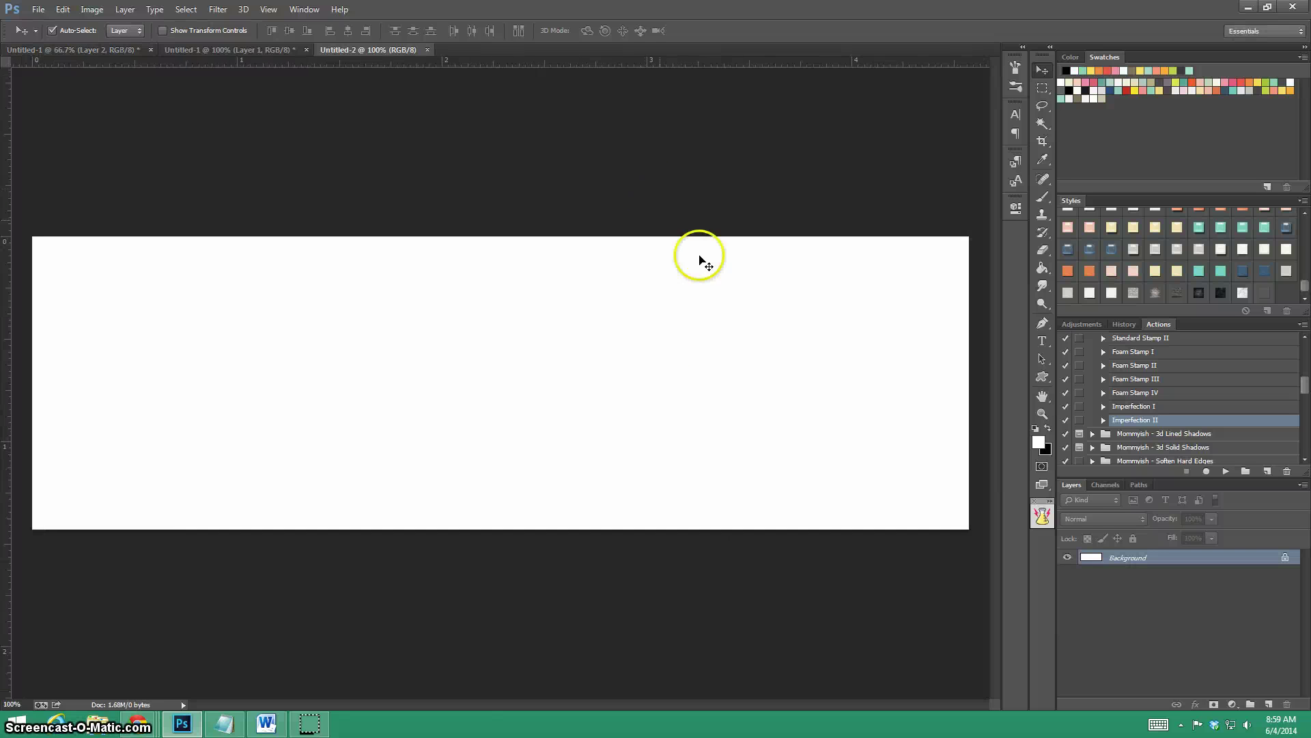
# Step: Convert the locked Background of the new document into a regular layer and lock all of that layer's attributes
pyautogui.click(1286, 560)
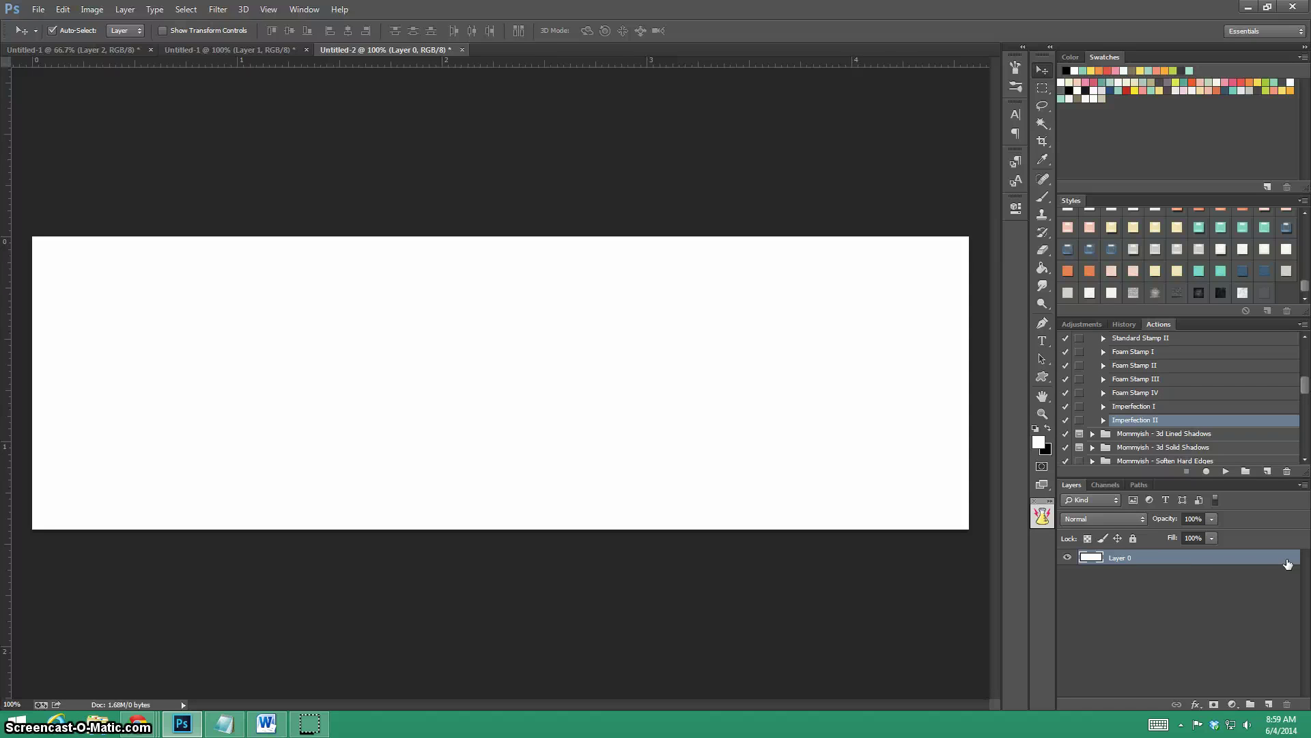
pyautogui.click(1133, 539)
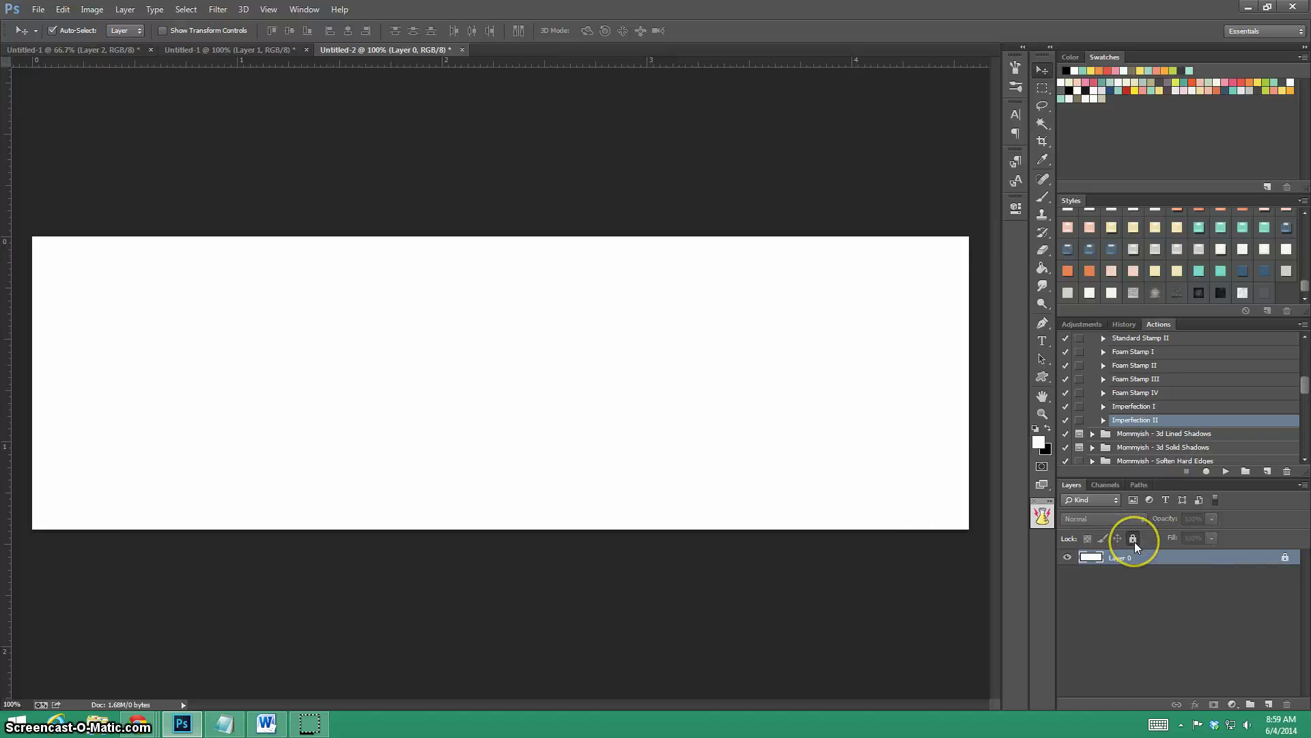
# Step: Copy the plain STAMP layer from the original document and paste it above the locked white layer in the new document
pyautogui.click(1039, 343)
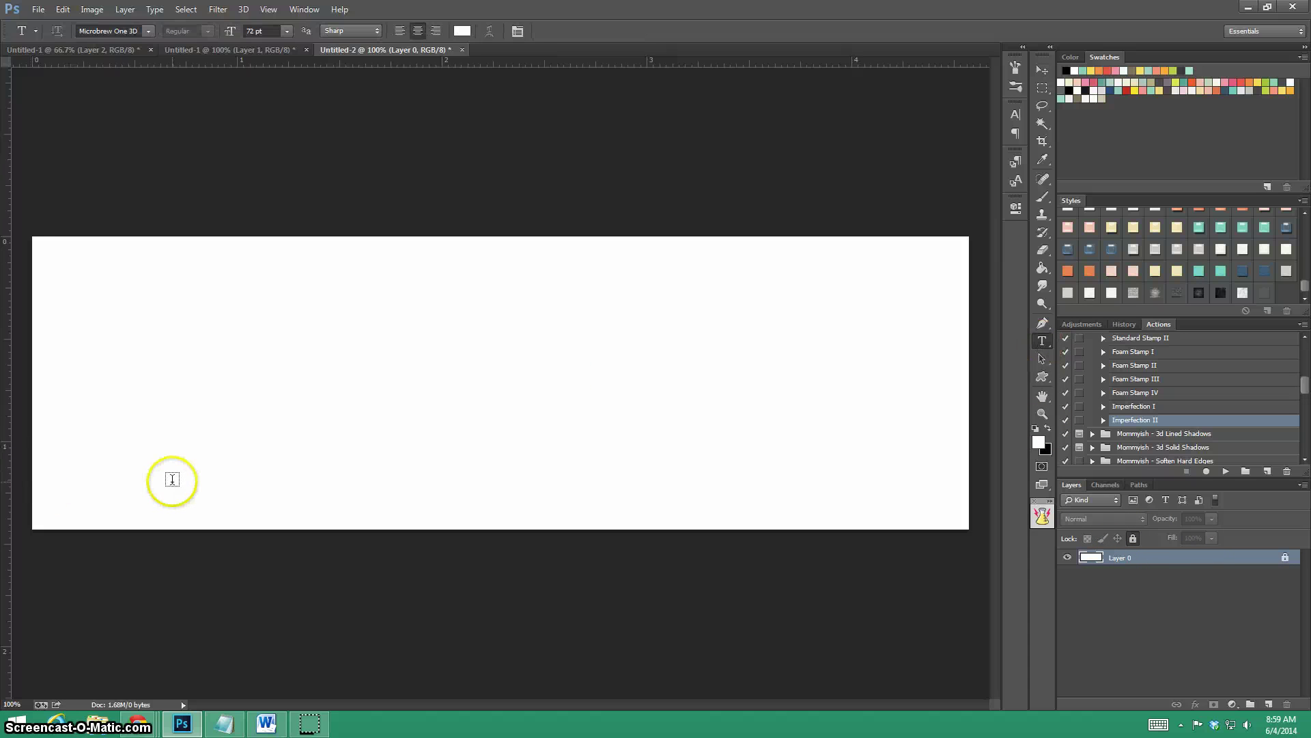
pyautogui.click(104, 52)
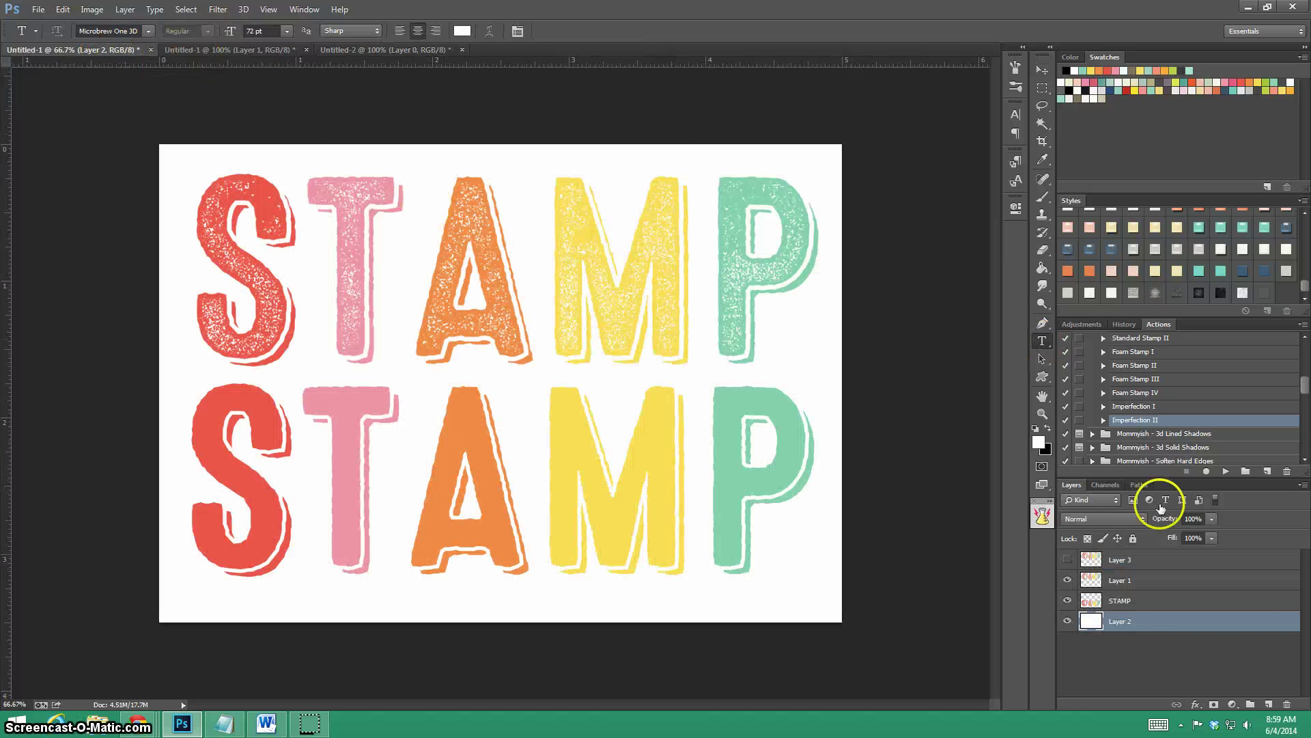
pyautogui.click(1137, 600)
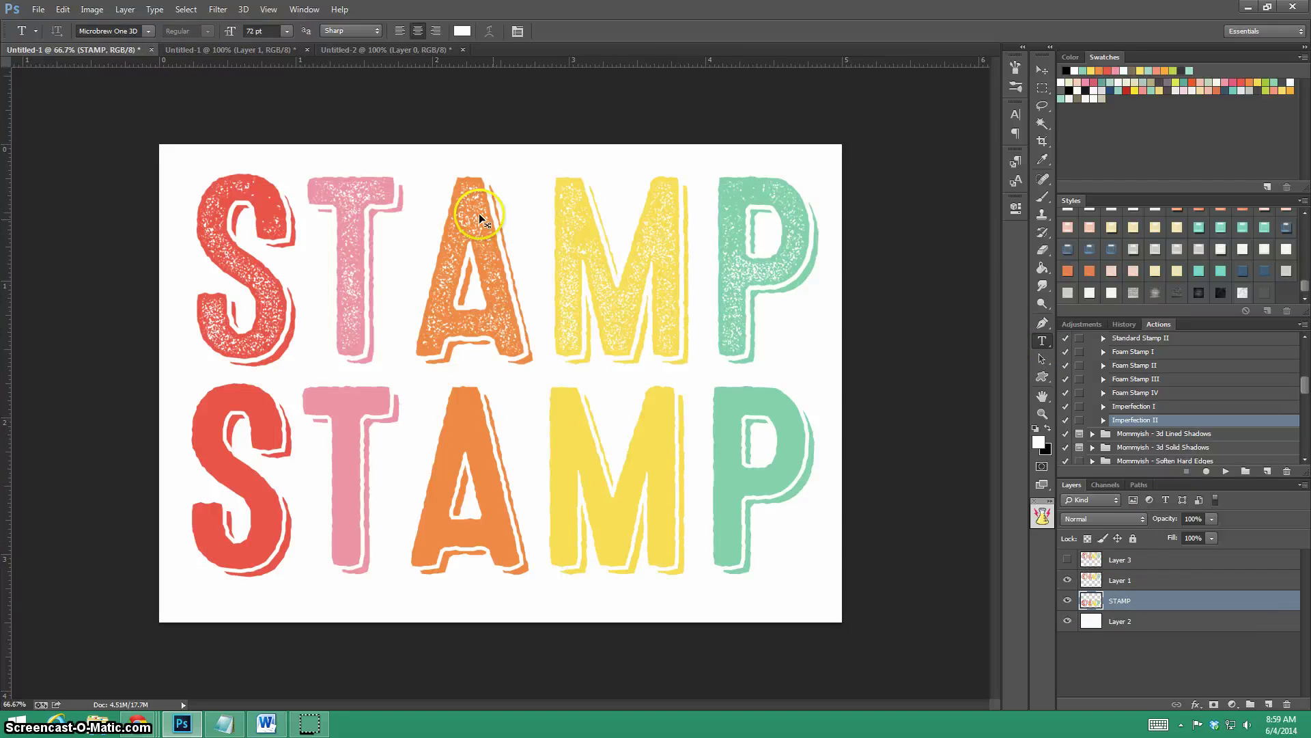
pyautogui.click(254, 50)
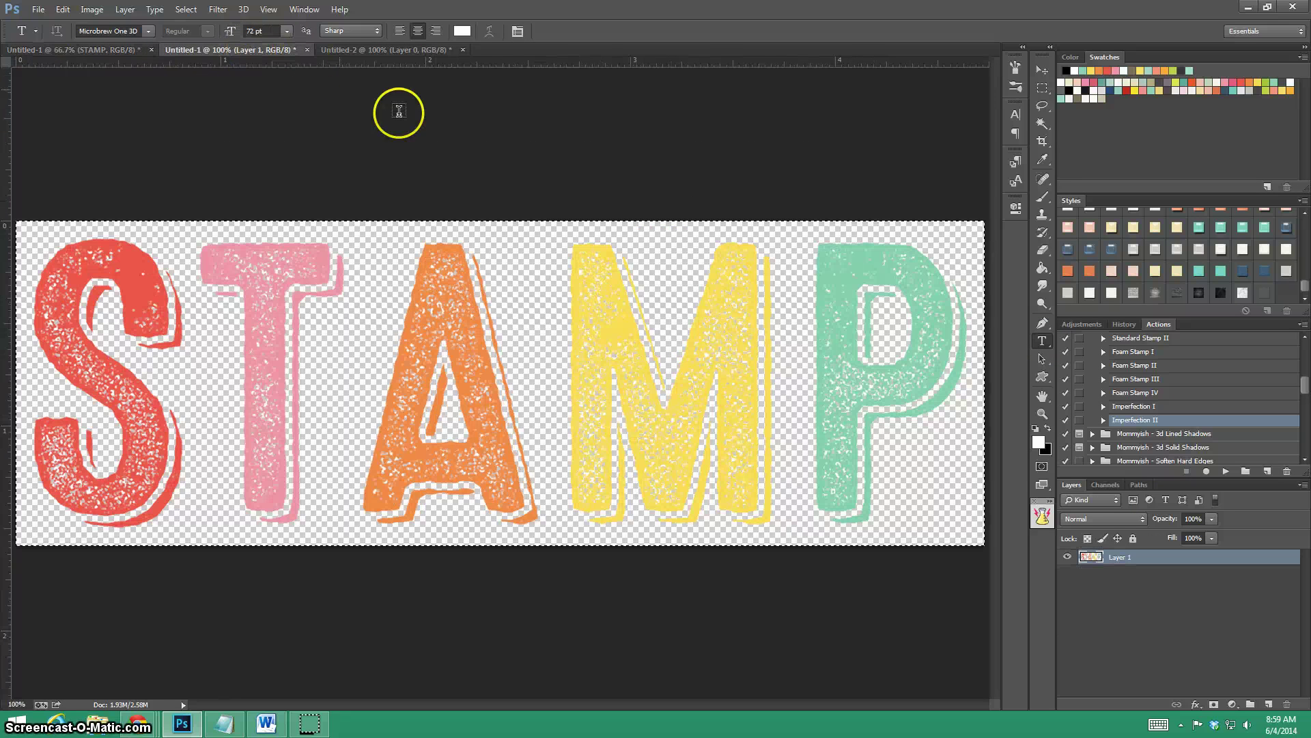
pyautogui.click(364, 49)
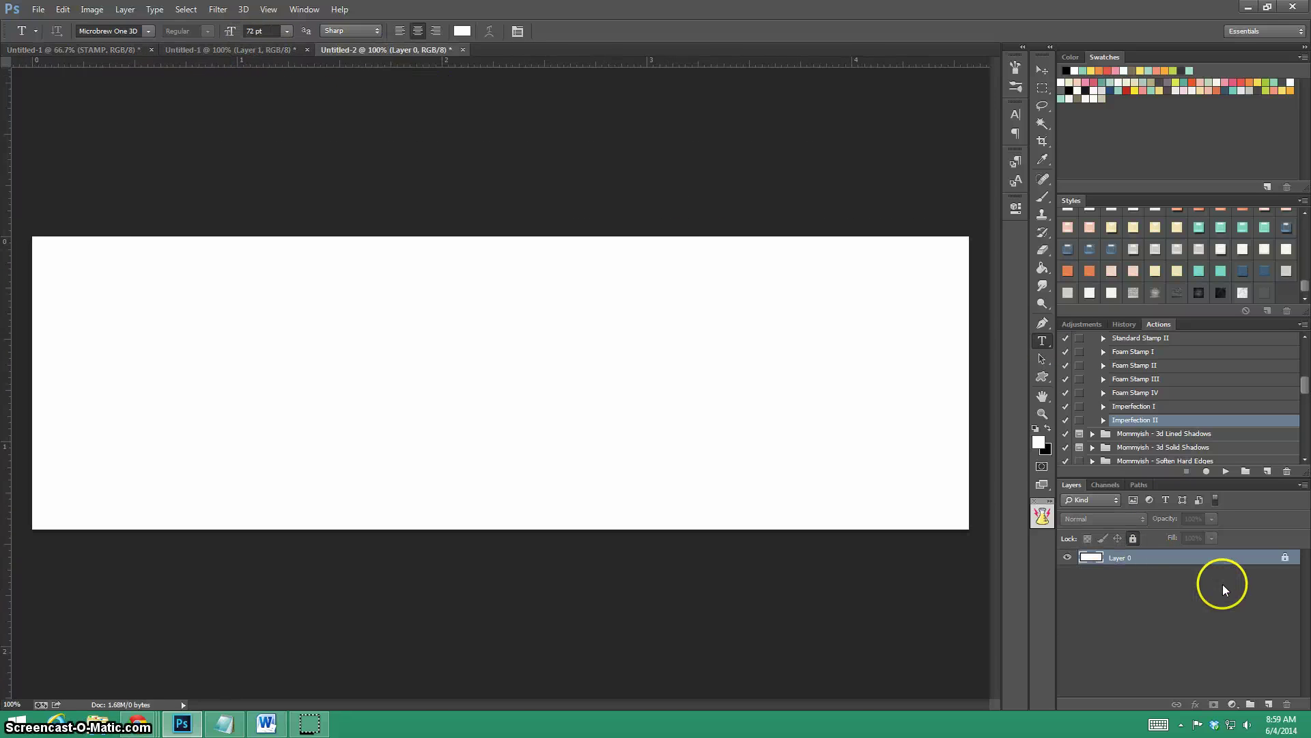
pyautogui.hotkey('ctrl', 'v')
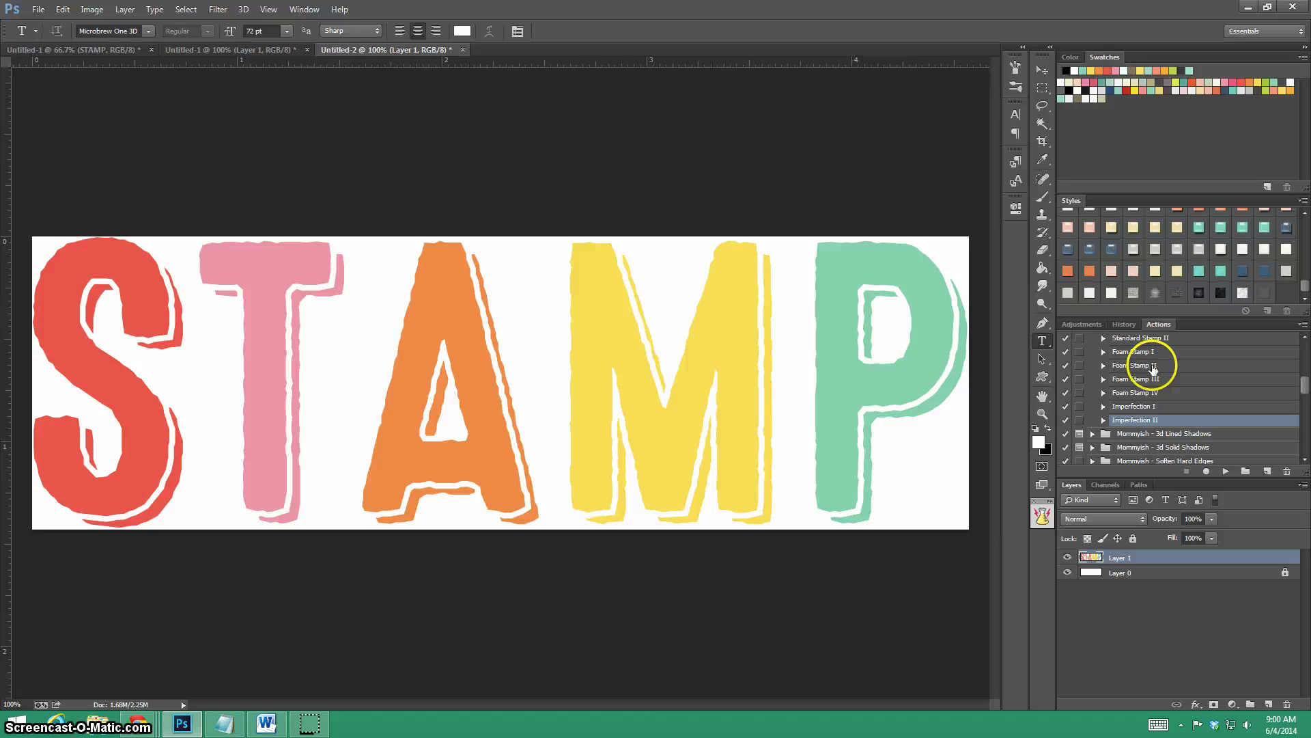
# Step: Run the Foam Stamp I action on the pasted STAMP text
pyautogui.click(1161, 351)
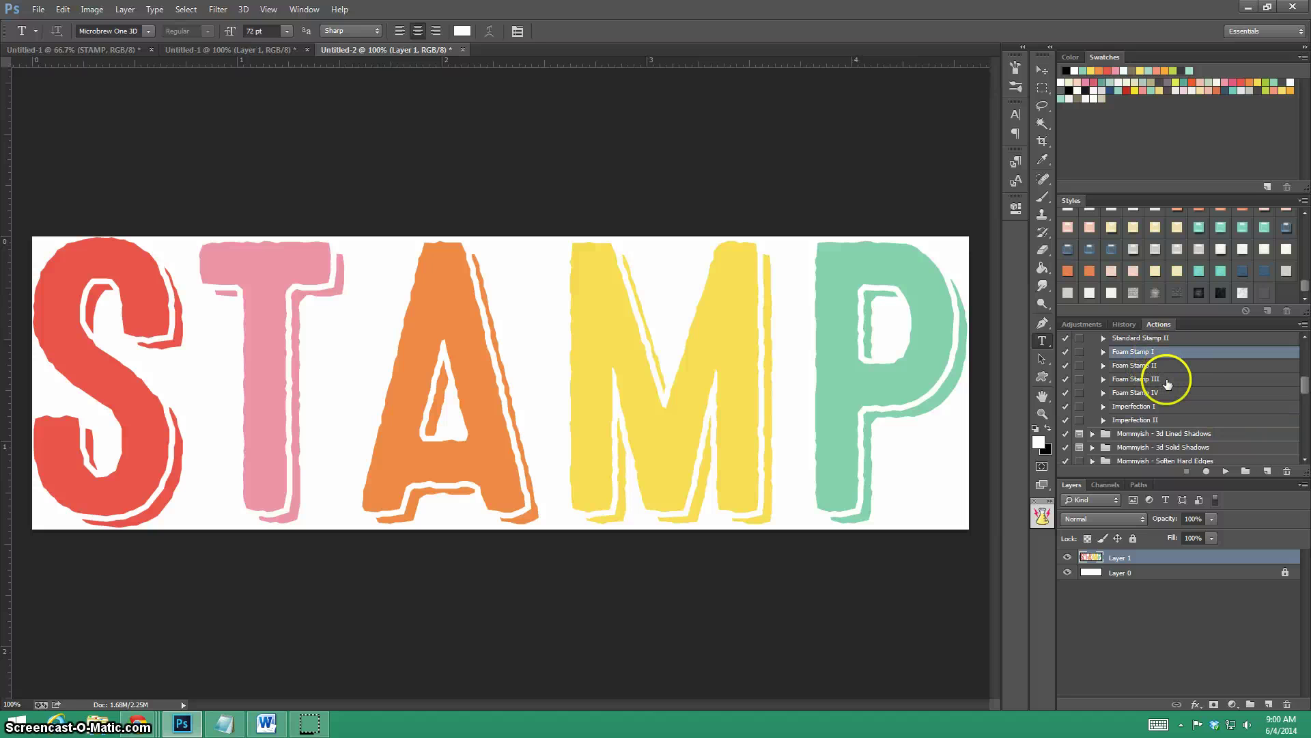
pyautogui.click(1226, 472)
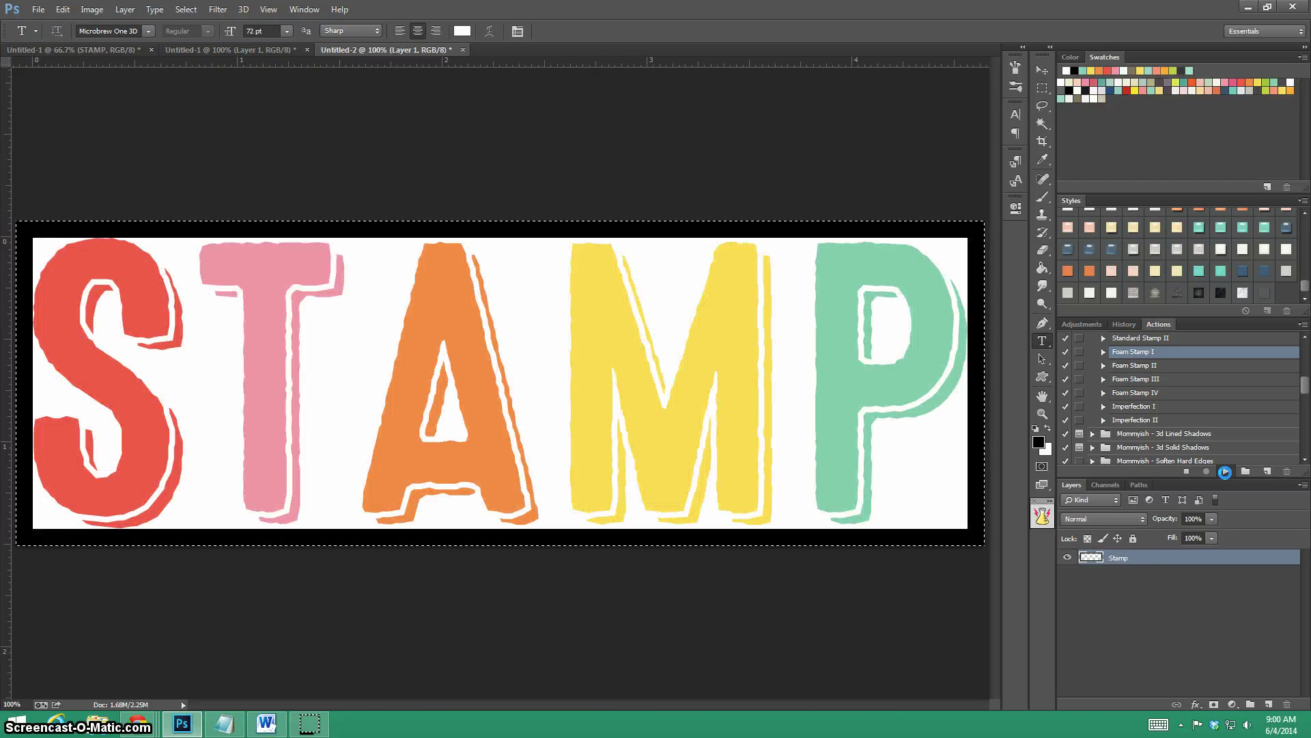
pyautogui.click(1225, 472)
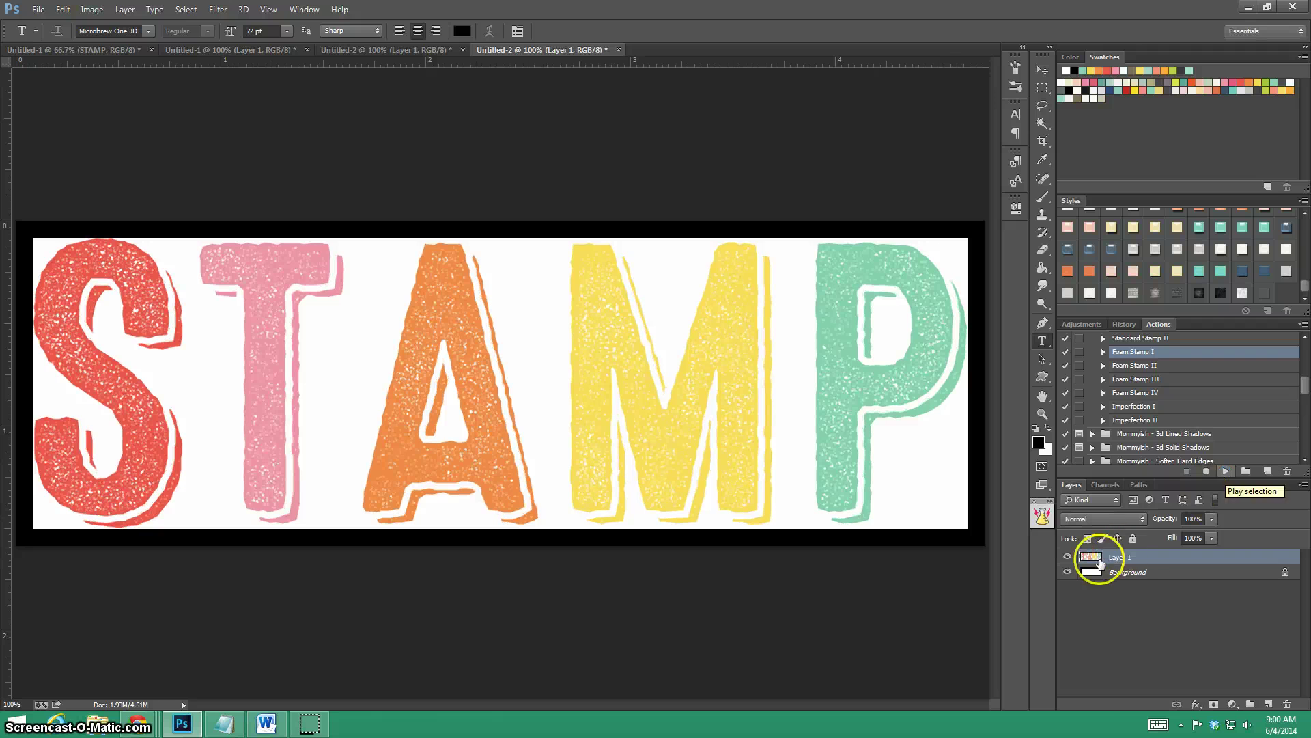
# Step: Hide and show the stamped text layer and the Background in turn to examine the action's result
pyautogui.click(1059, 559)
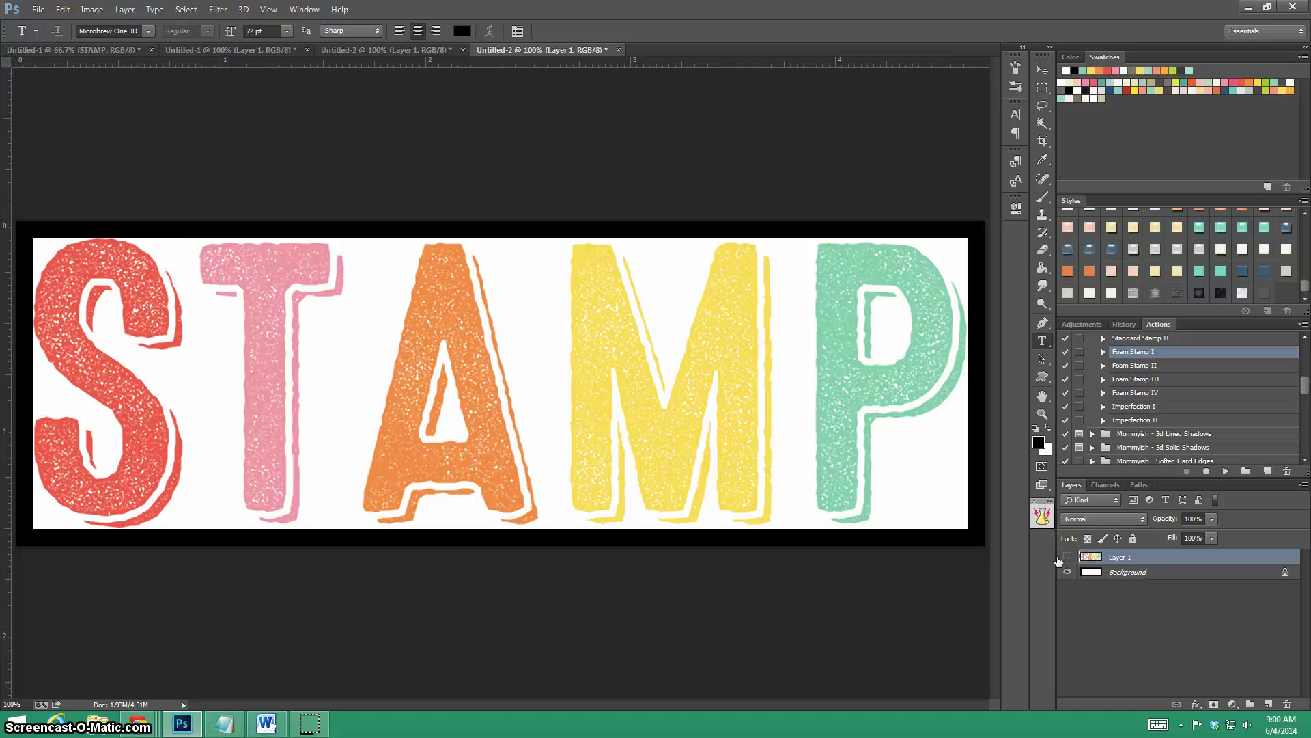
pyautogui.click(1059, 558)
pyautogui.click(1068, 573)
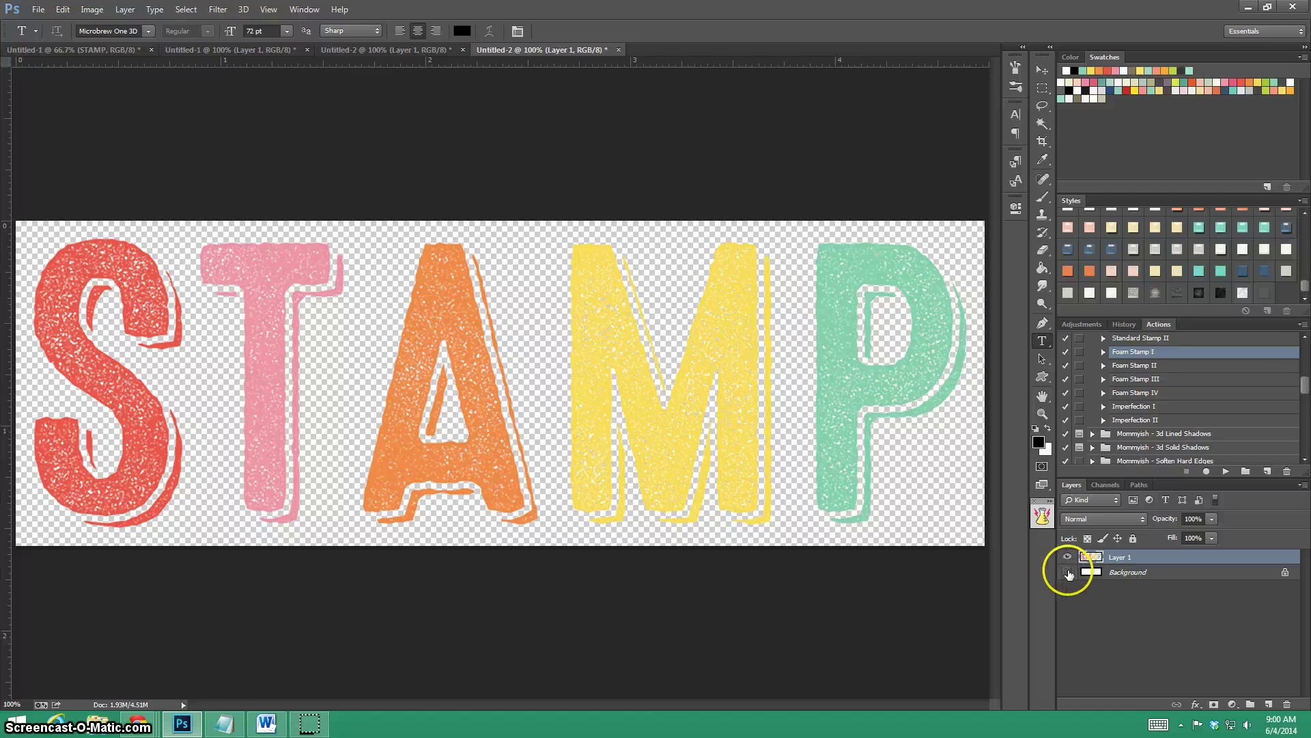
pyautogui.click(1067, 573)
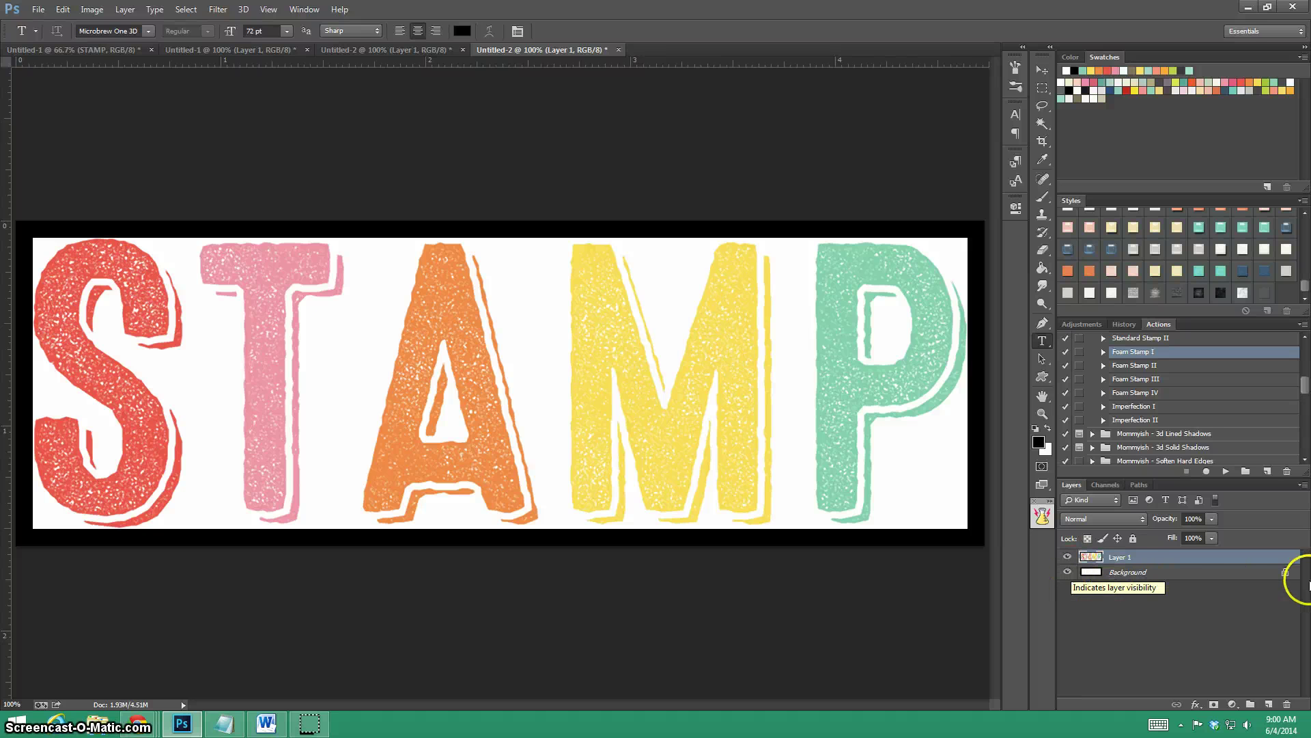
# Step: Close the stamped result document and the Untitled-2 source document without saving
pyautogui.click(618, 50)
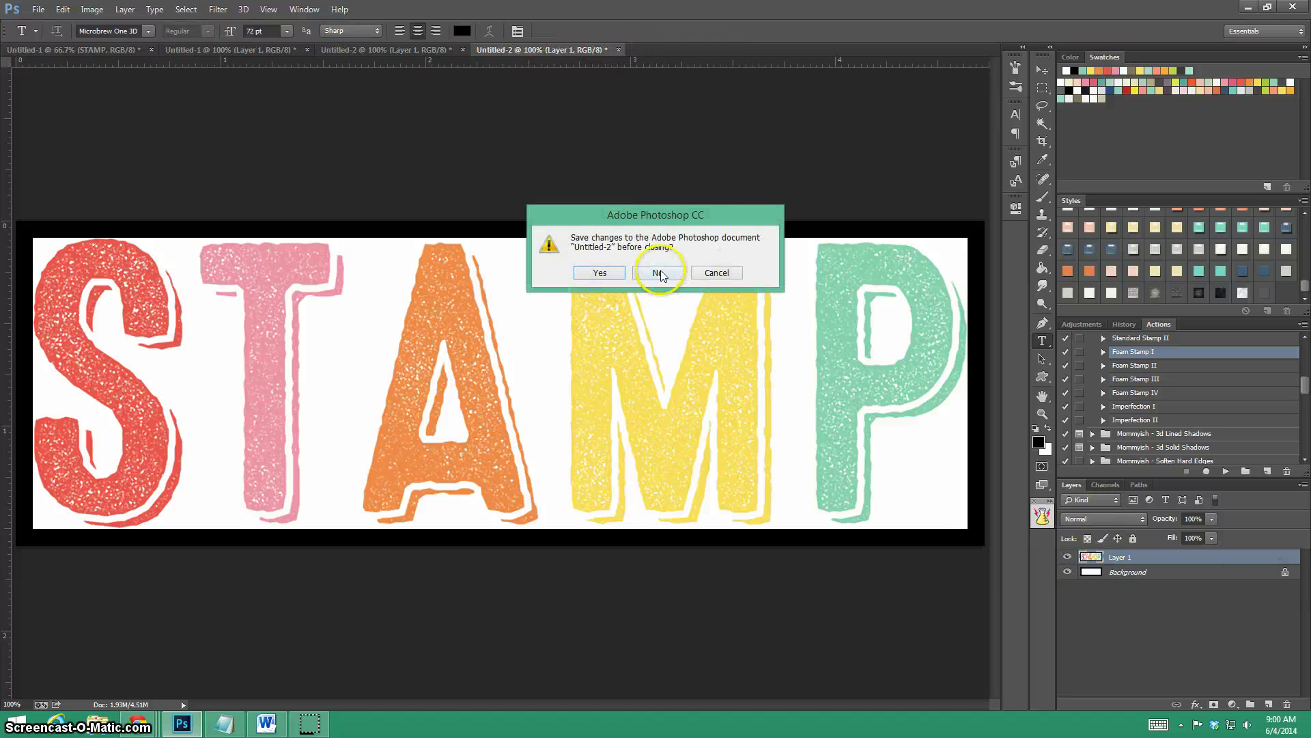
pyautogui.click(659, 273)
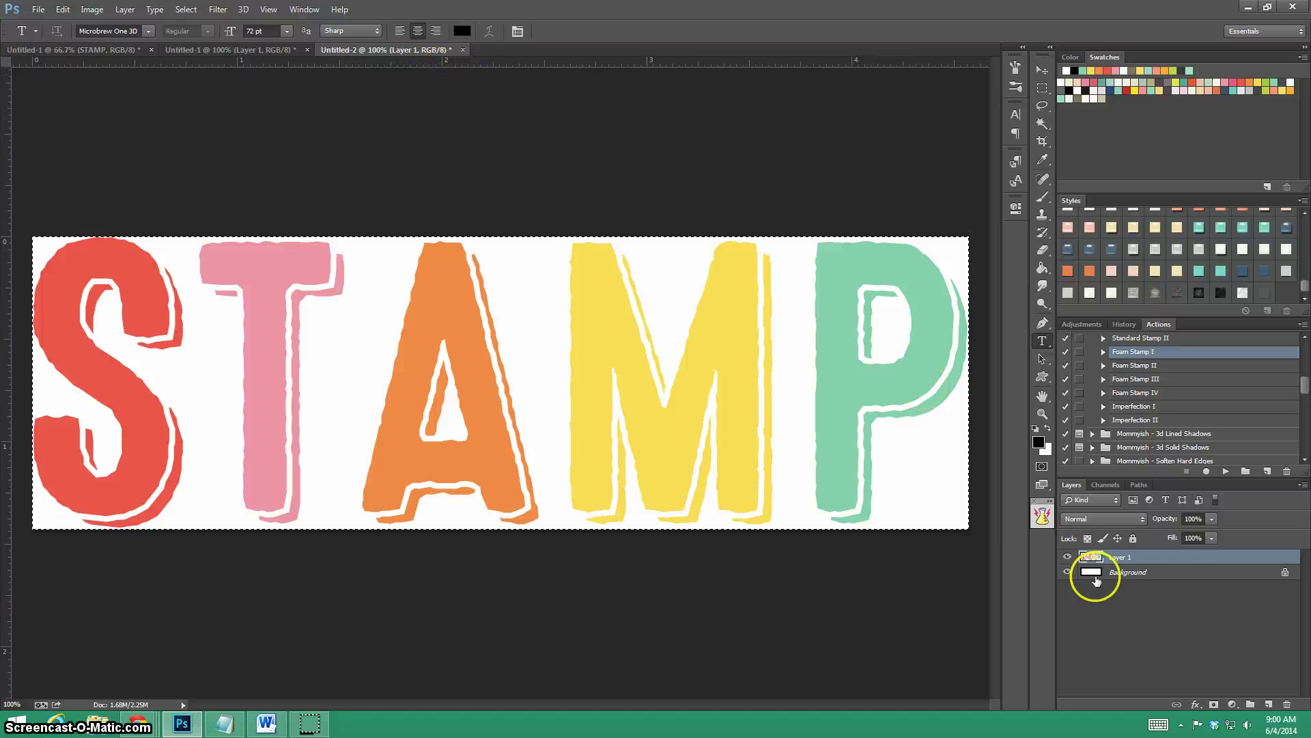
pyautogui.keyDown('alt'); pyautogui.doubleClick(1134, 571); pyautogui.keyUp('alt')
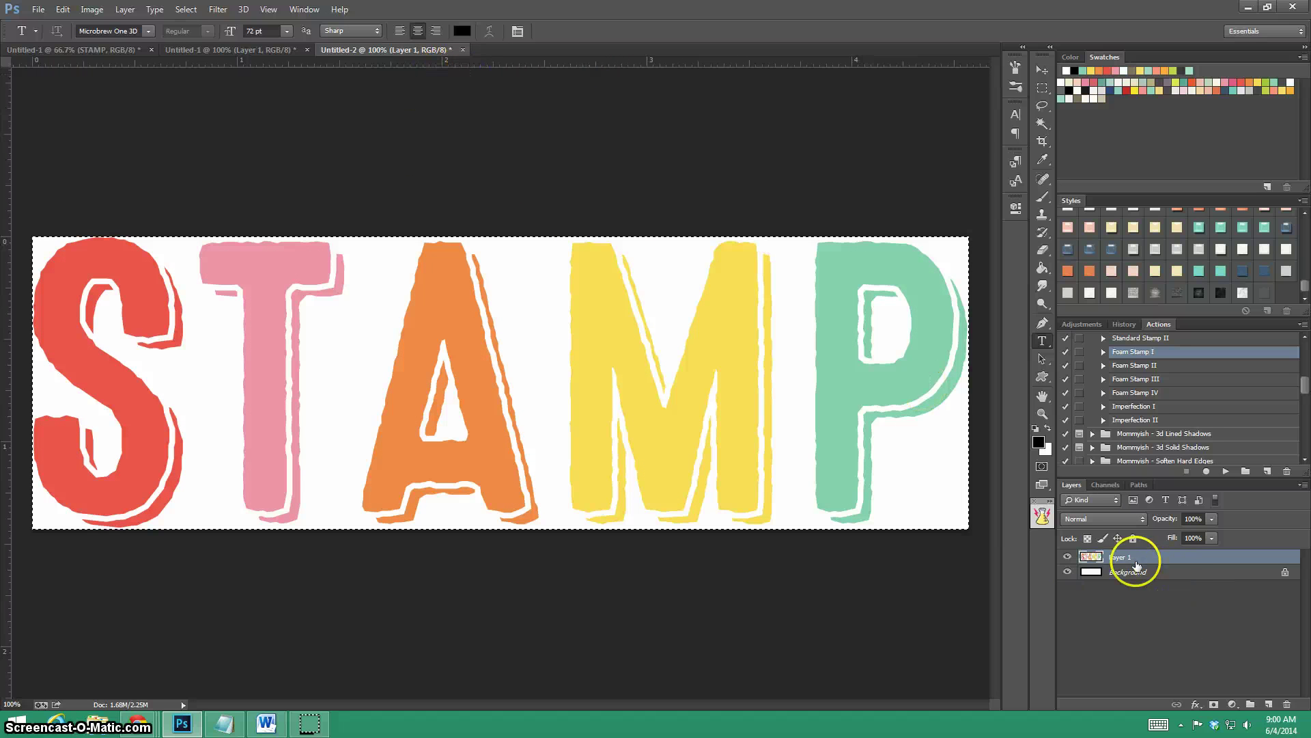
pyautogui.click(463, 52)
pyautogui.click(654, 275)
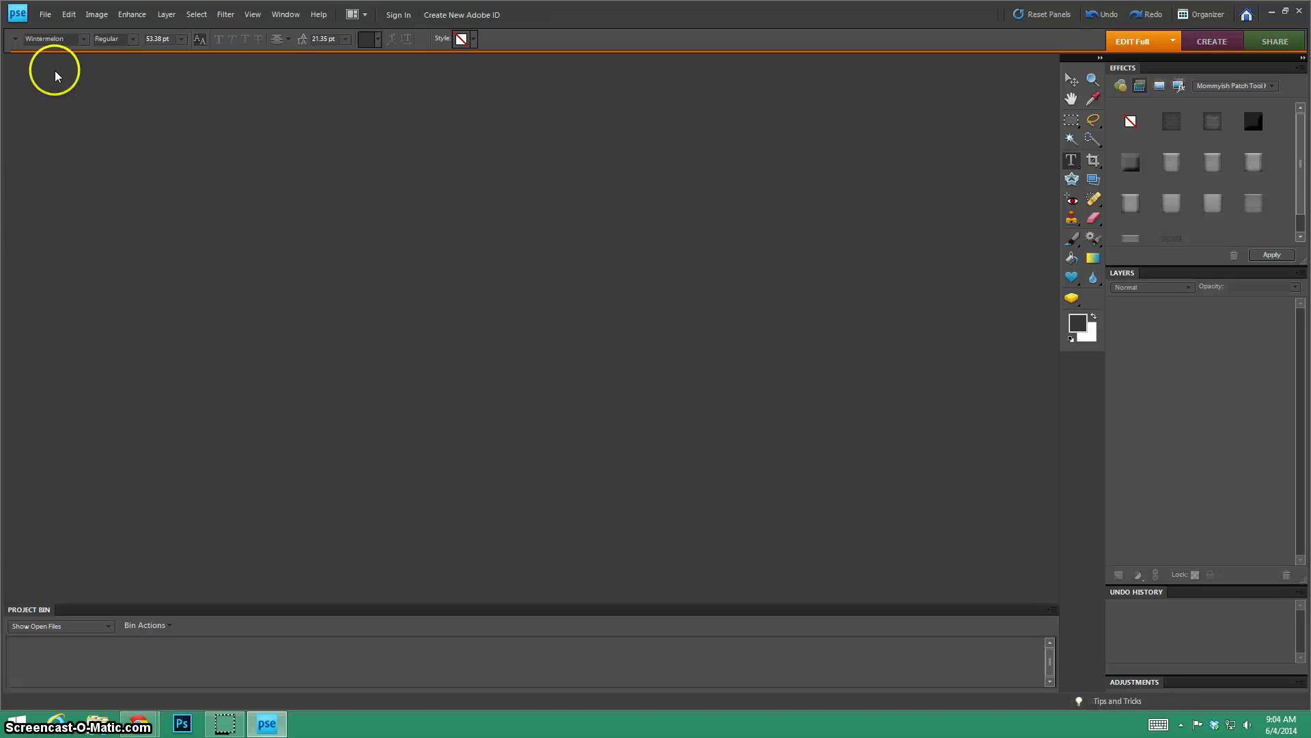
# Step: In Photoshop Elements, open stamp.png and dock its window in the editing area
pyautogui.click(49, 15)
pyautogui.click(80, 39)
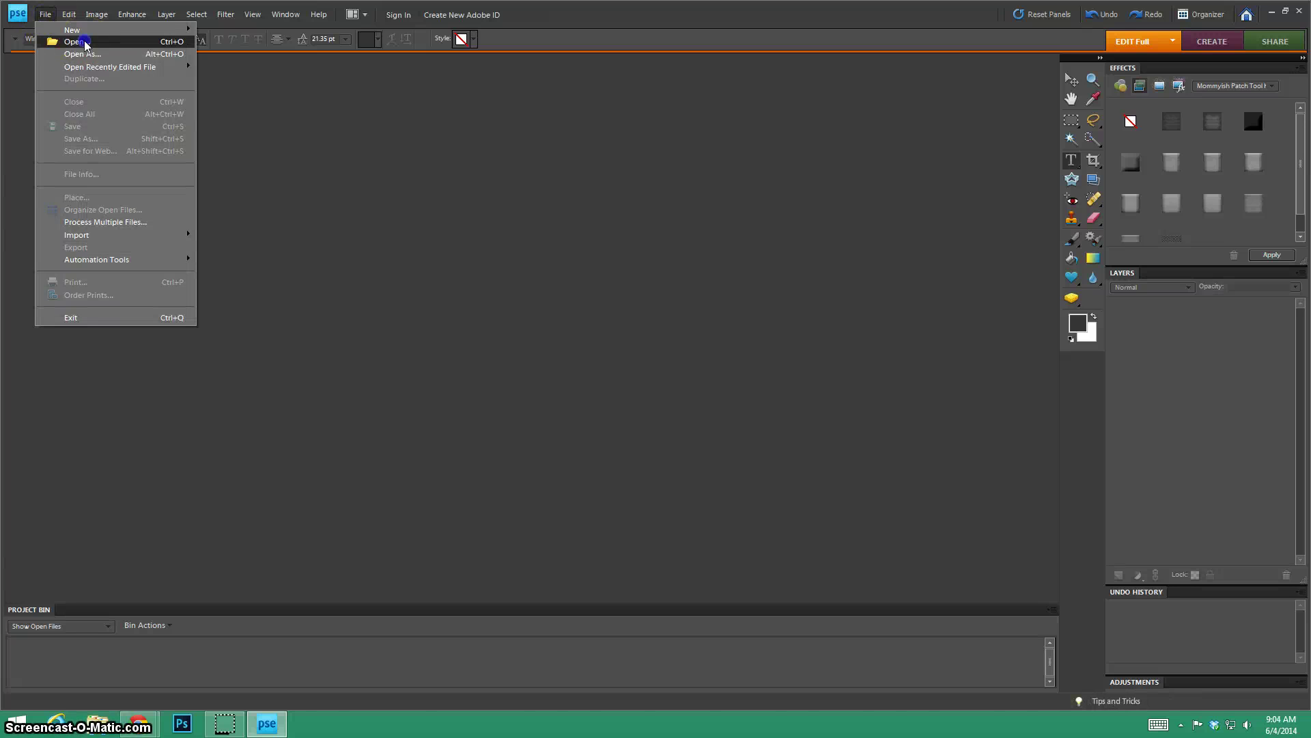
pyautogui.click(819, 235)
pyautogui.moveTo(978, 164); pyautogui.dragTo(973, 321)
pyautogui.doubleClick(676, 254)
pyautogui.moveTo(788, 74); pyautogui.dragTo(781, 62)
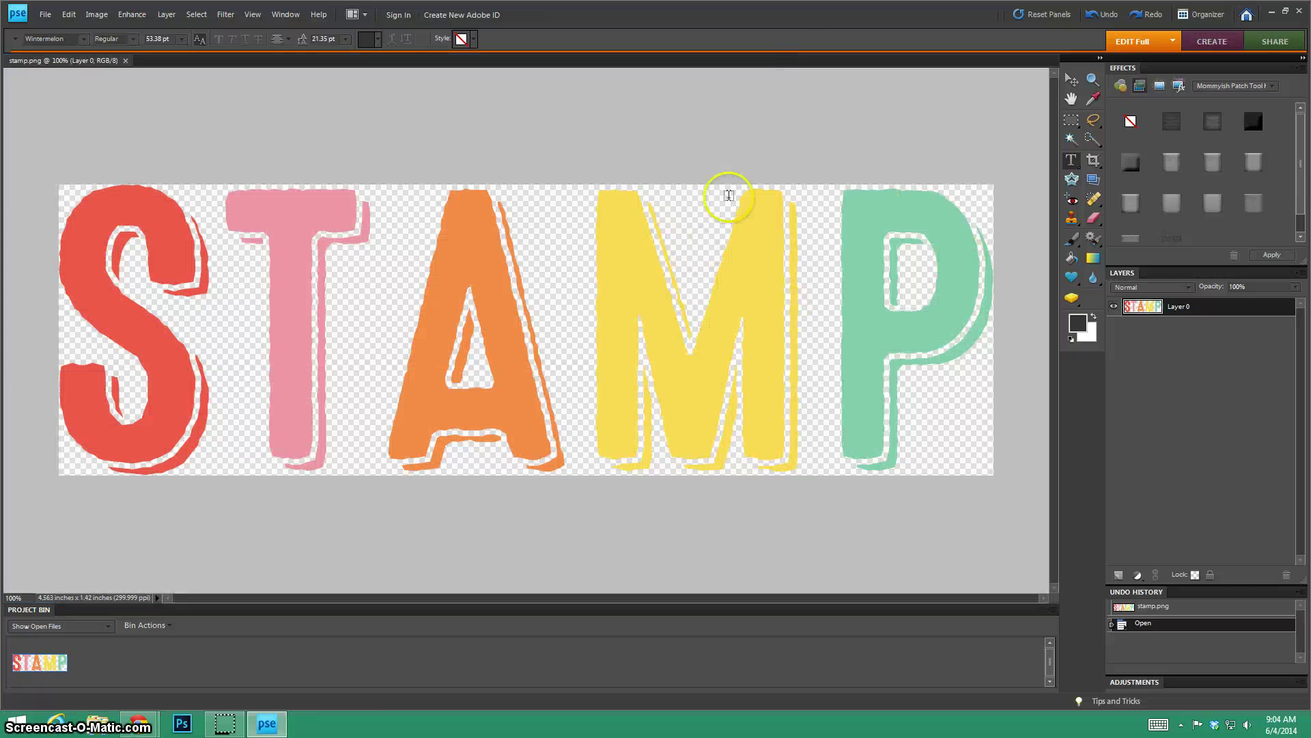
pyautogui.click(1186, 315)
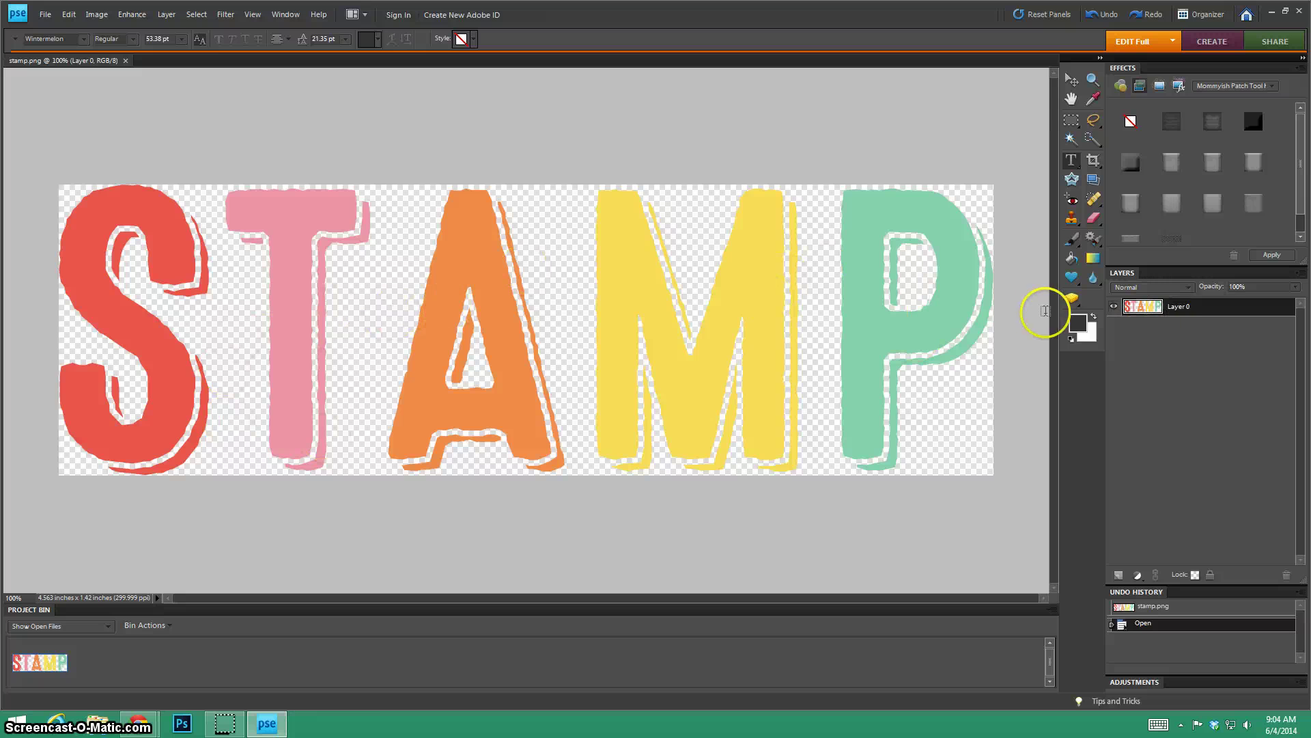
pyautogui.rightClick(1196, 306)
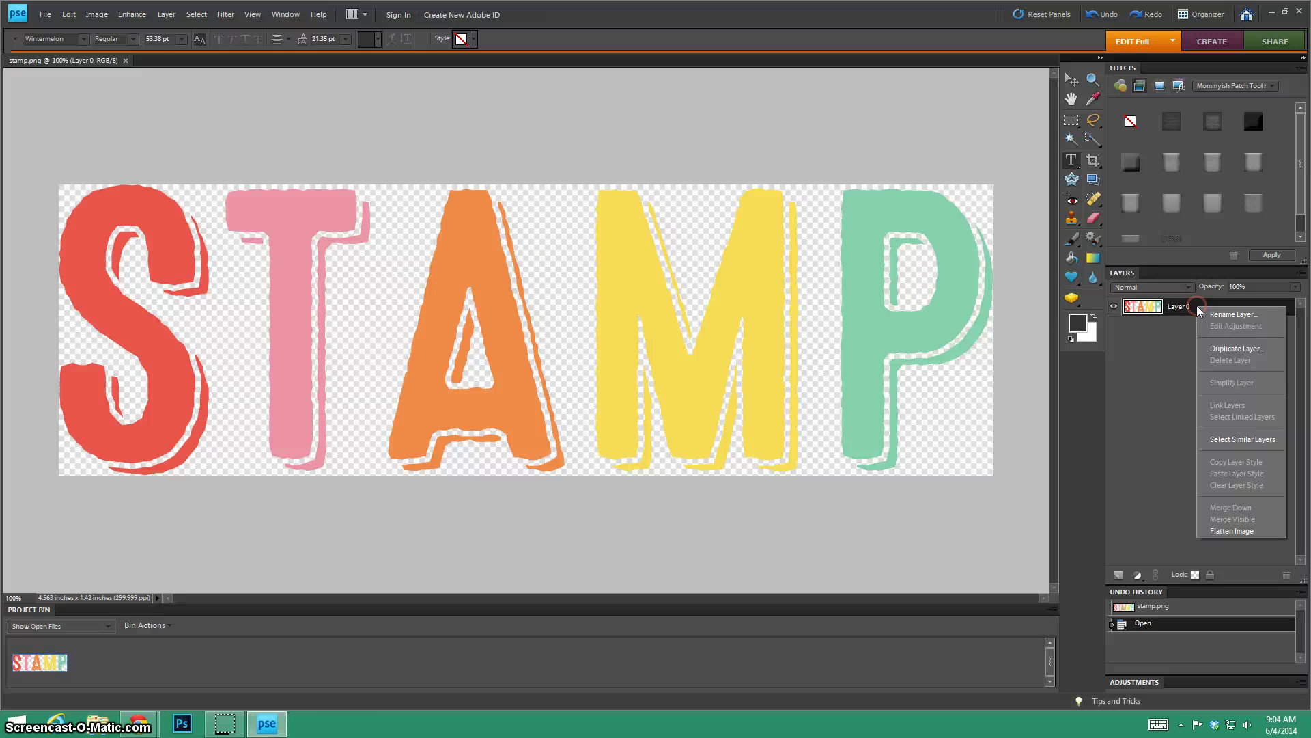
pyautogui.click(1150, 333)
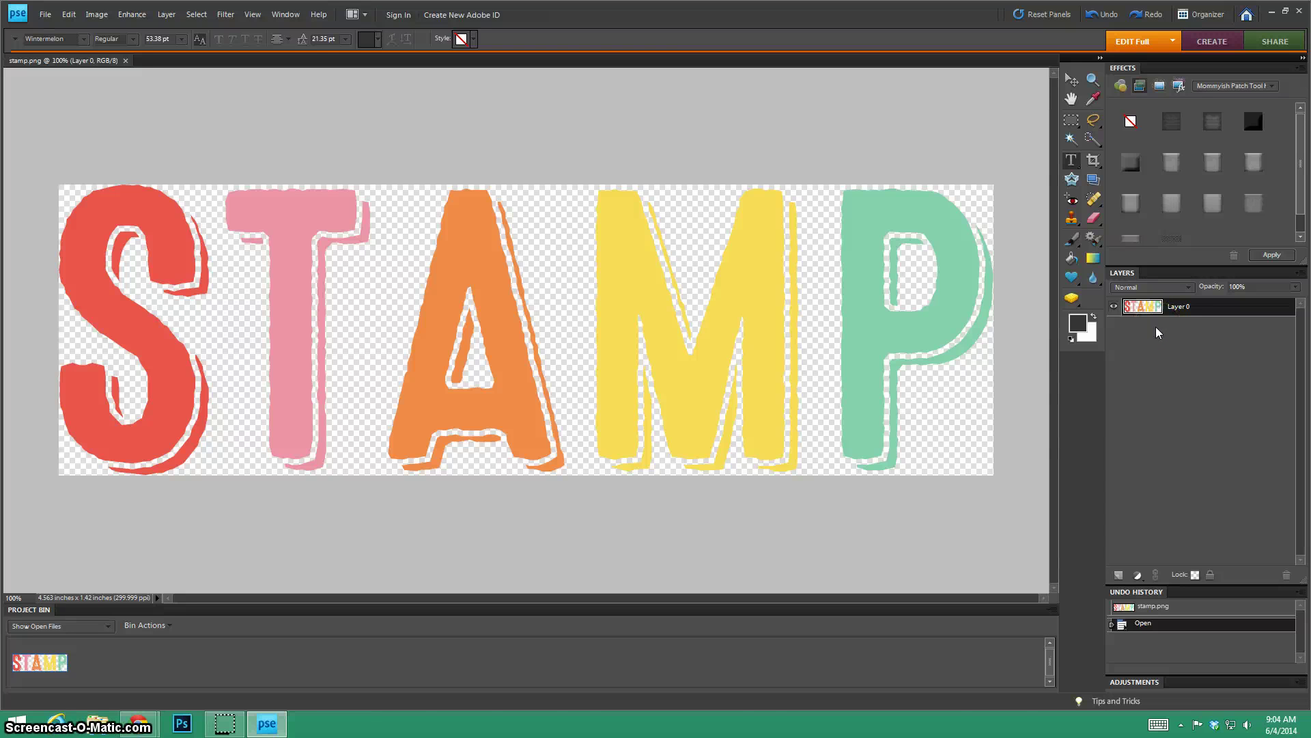
# Step: Examine the layer styles and photo effects collections and their category lists for the installed Mommyish effects
pyautogui.click(1225, 86)
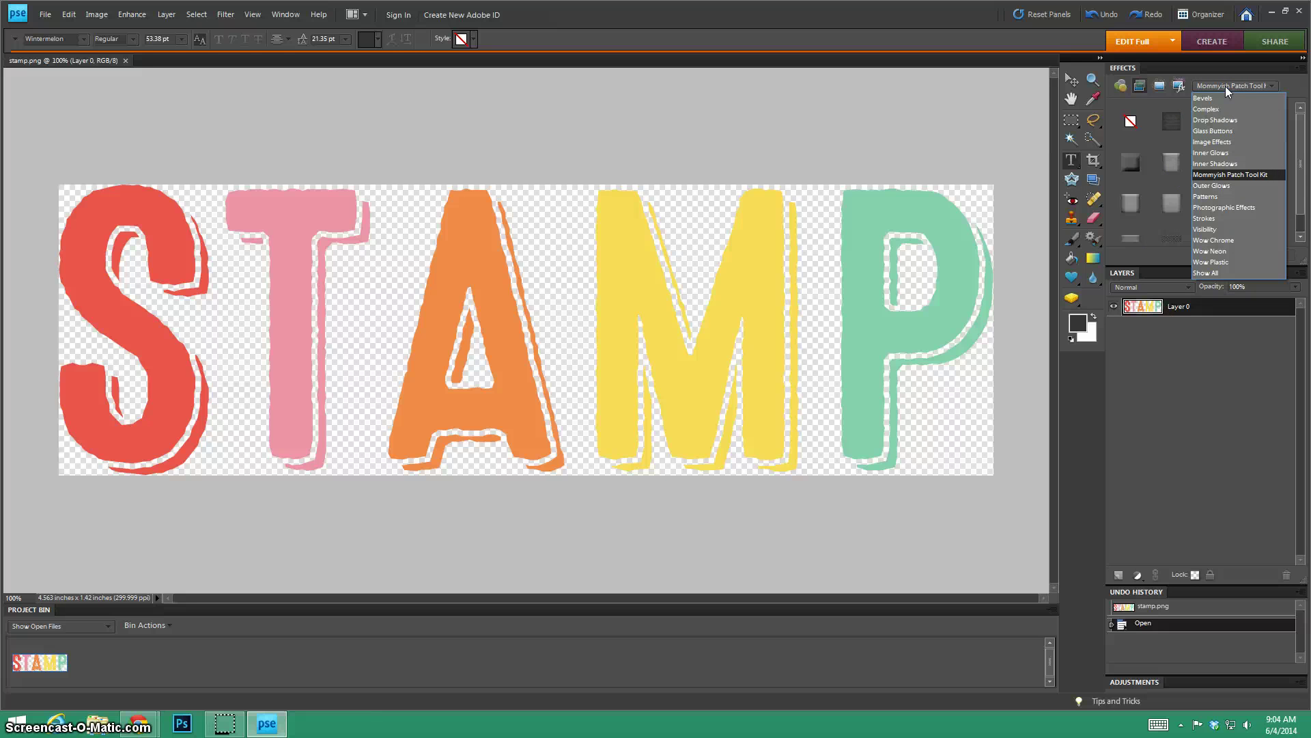
pyautogui.click(1141, 85)
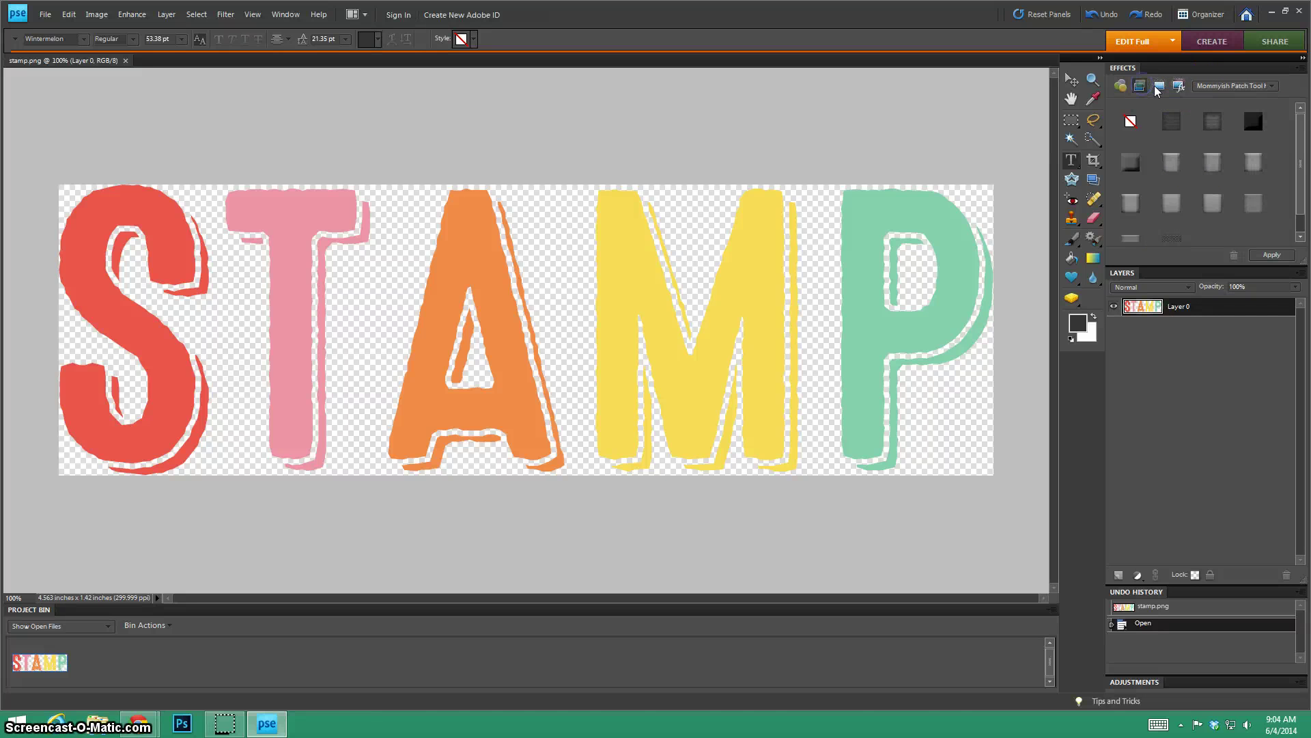
pyautogui.click(1159, 86)
pyautogui.click(1178, 85)
pyautogui.click(1159, 85)
pyautogui.click(1214, 86)
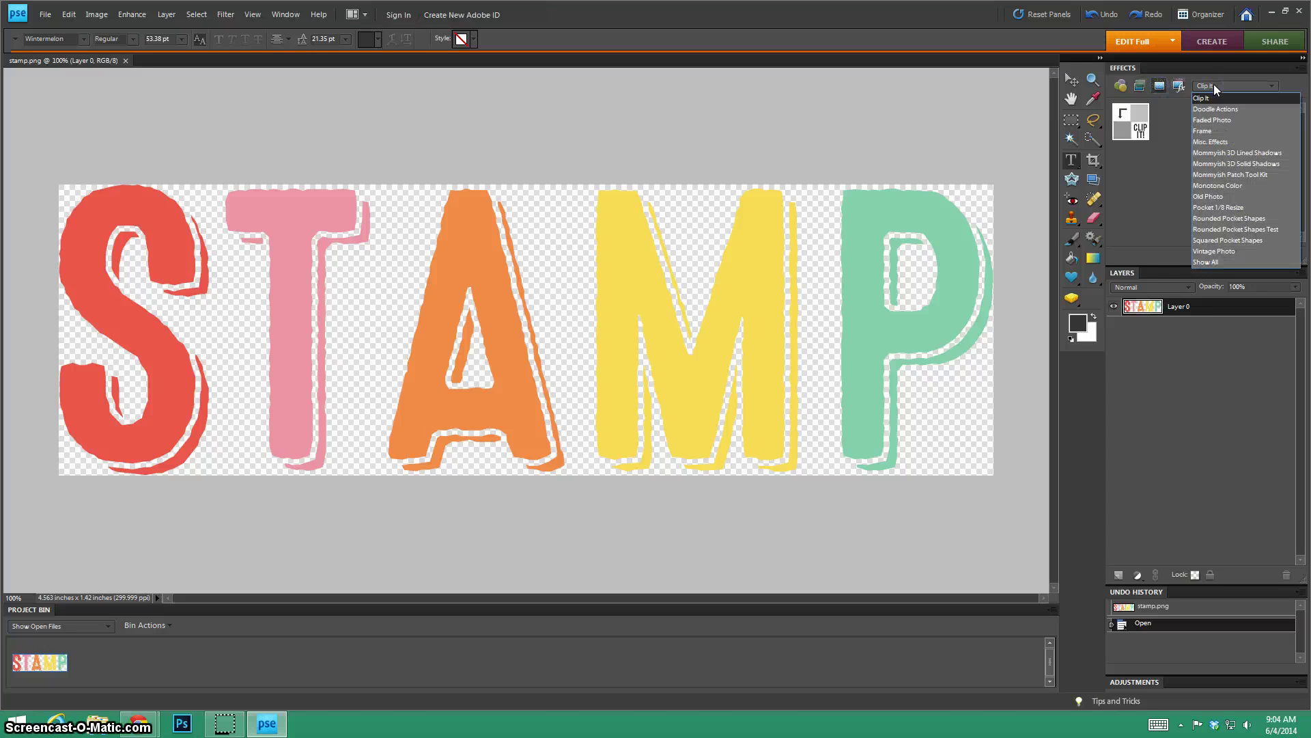
pyautogui.click(1164, 91)
pyautogui.click(1164, 91)
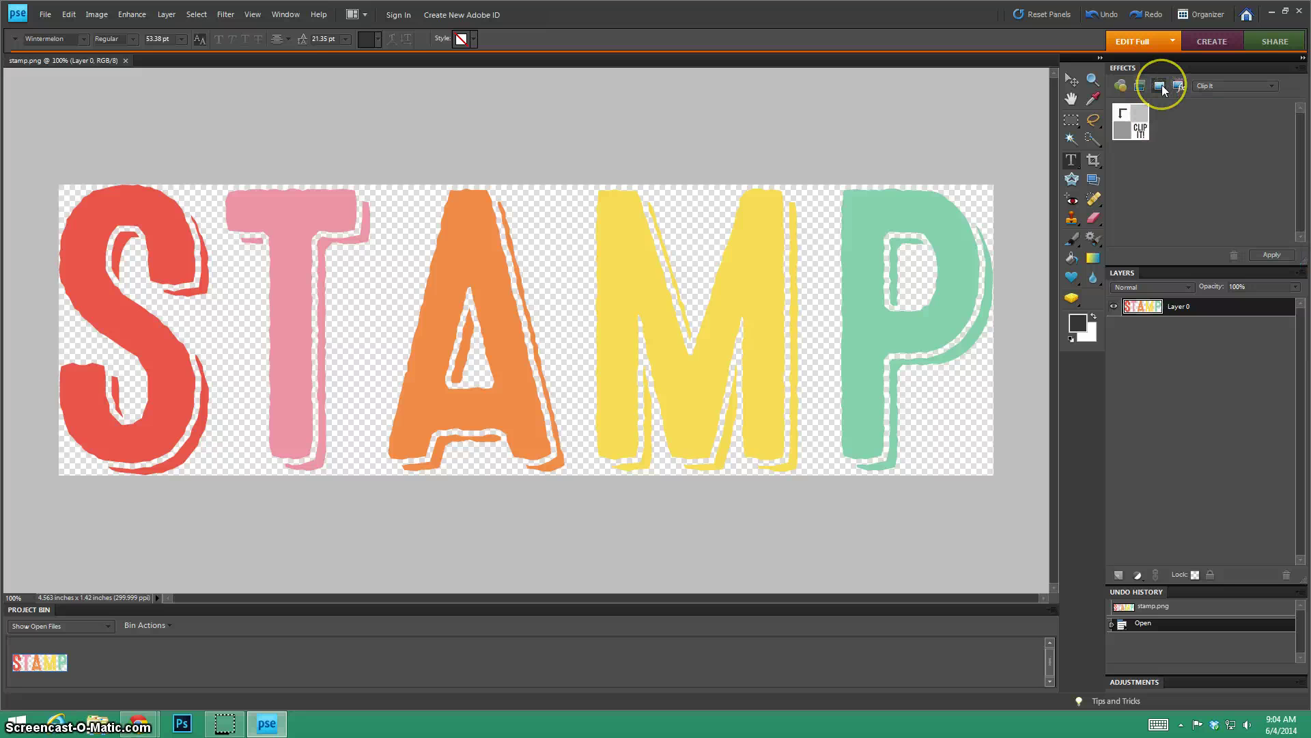
pyautogui.click(1206, 87)
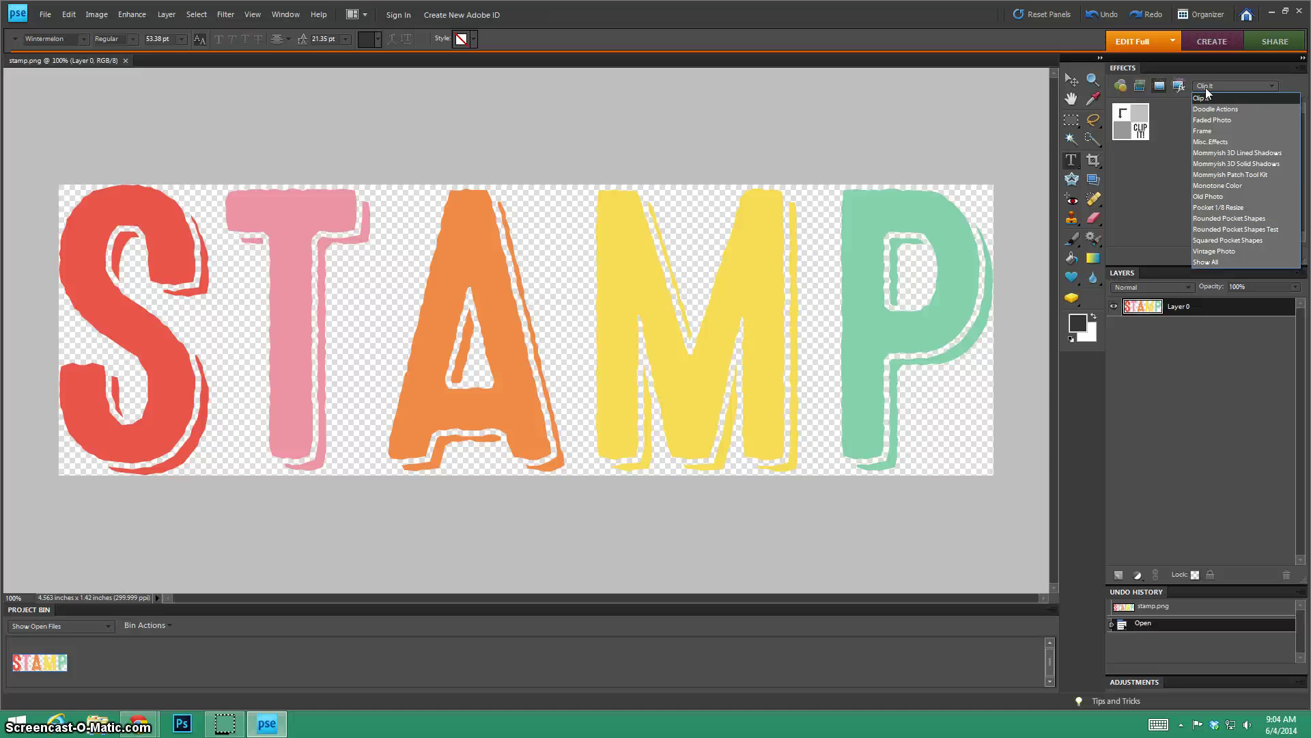
pyautogui.click(1229, 98)
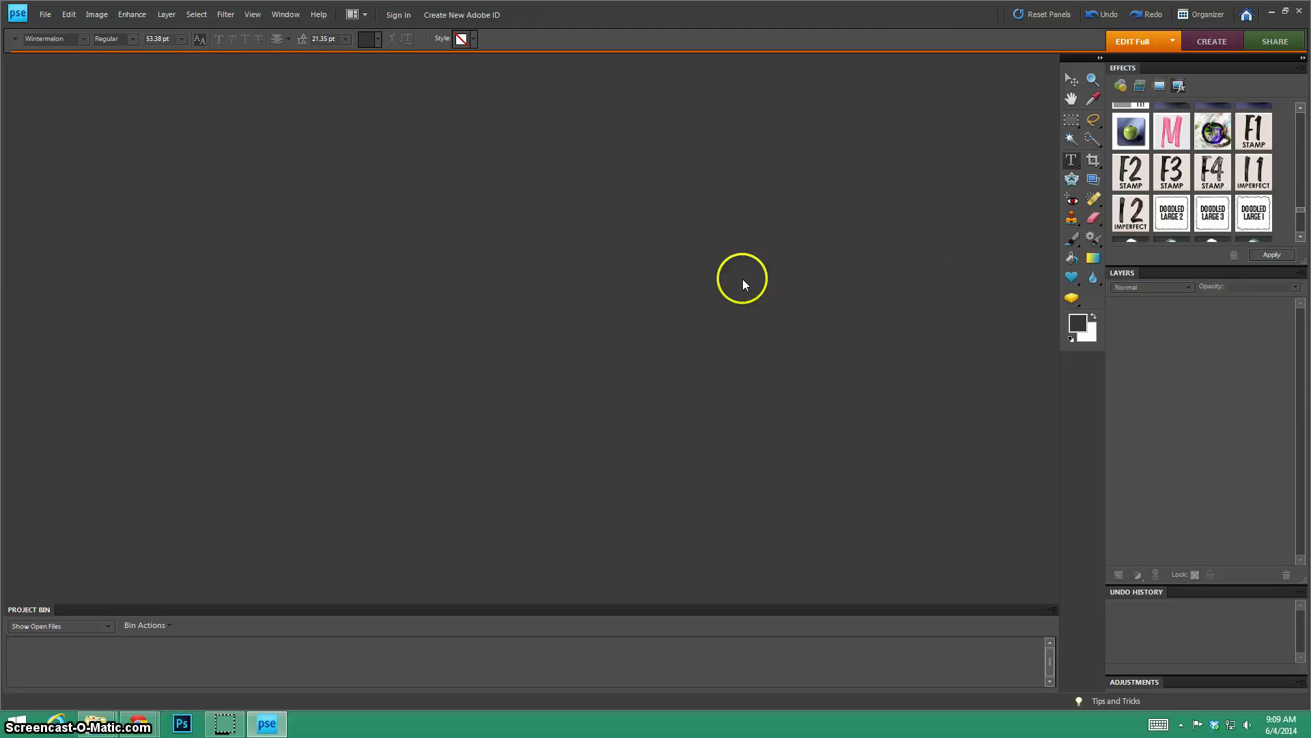
# Step: Open stamp.png again, restore its maximized window and dock it in the editing area
pyautogui.click(47, 19)
pyautogui.click(72, 43)
pyautogui.moveTo(975, 171); pyautogui.dragTo(978, 313)
pyautogui.click(574, 287)
pyautogui.doubleClick(574, 287)
pyautogui.doubleClick(775, 64)
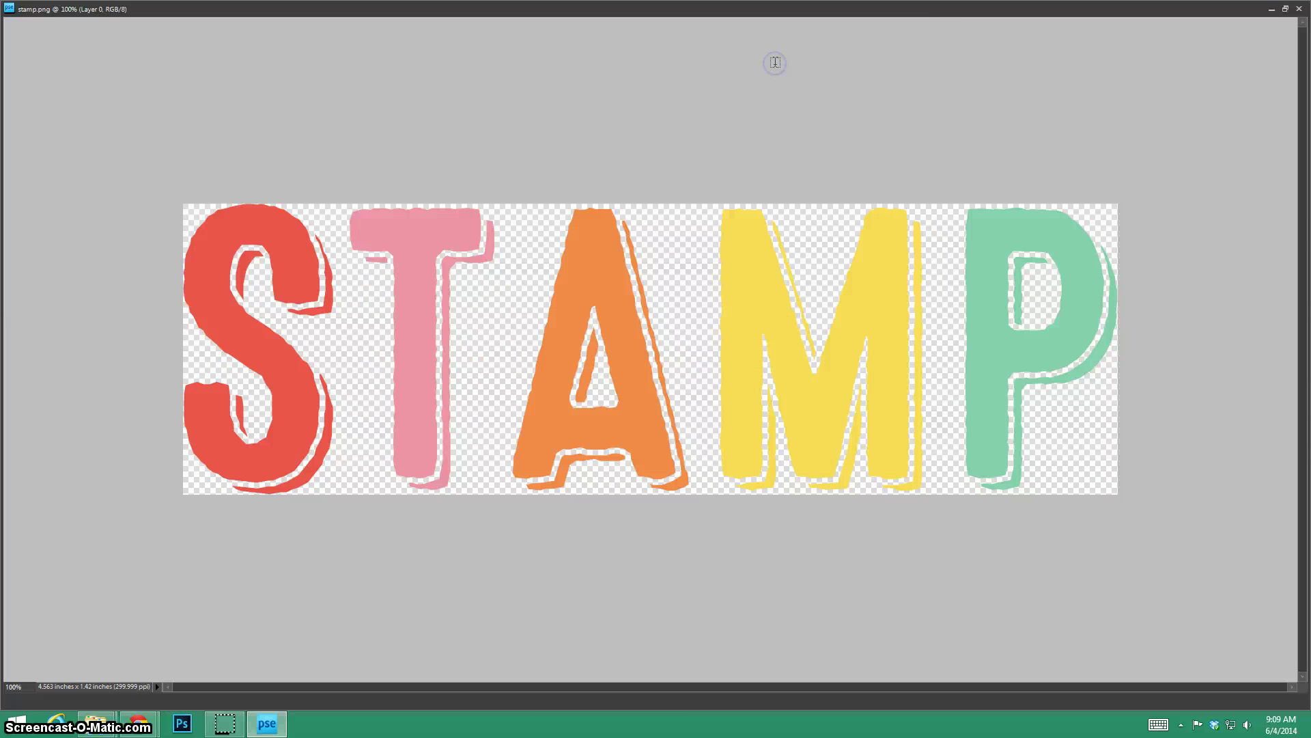
pyautogui.doubleClick(1191, 7)
pyautogui.click(1202, 14)
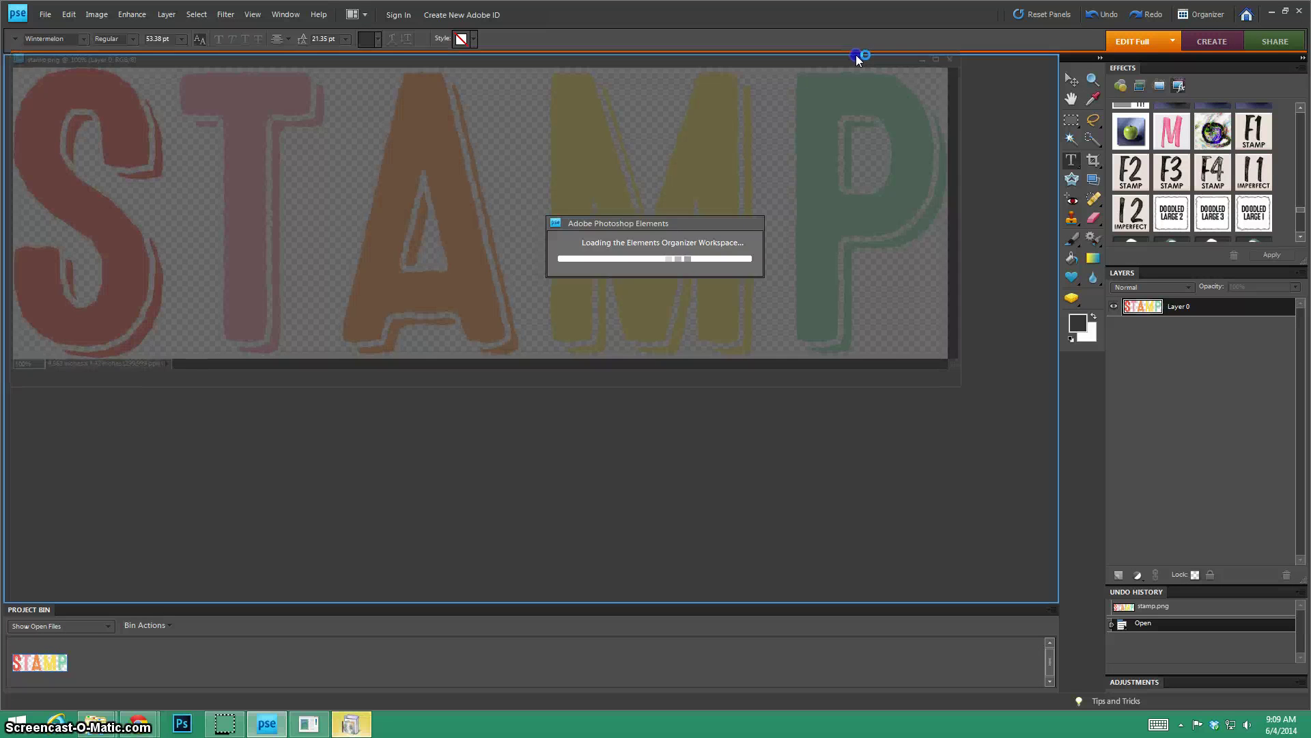
pyautogui.moveTo(858, 60); pyautogui.dragTo(858, 60)
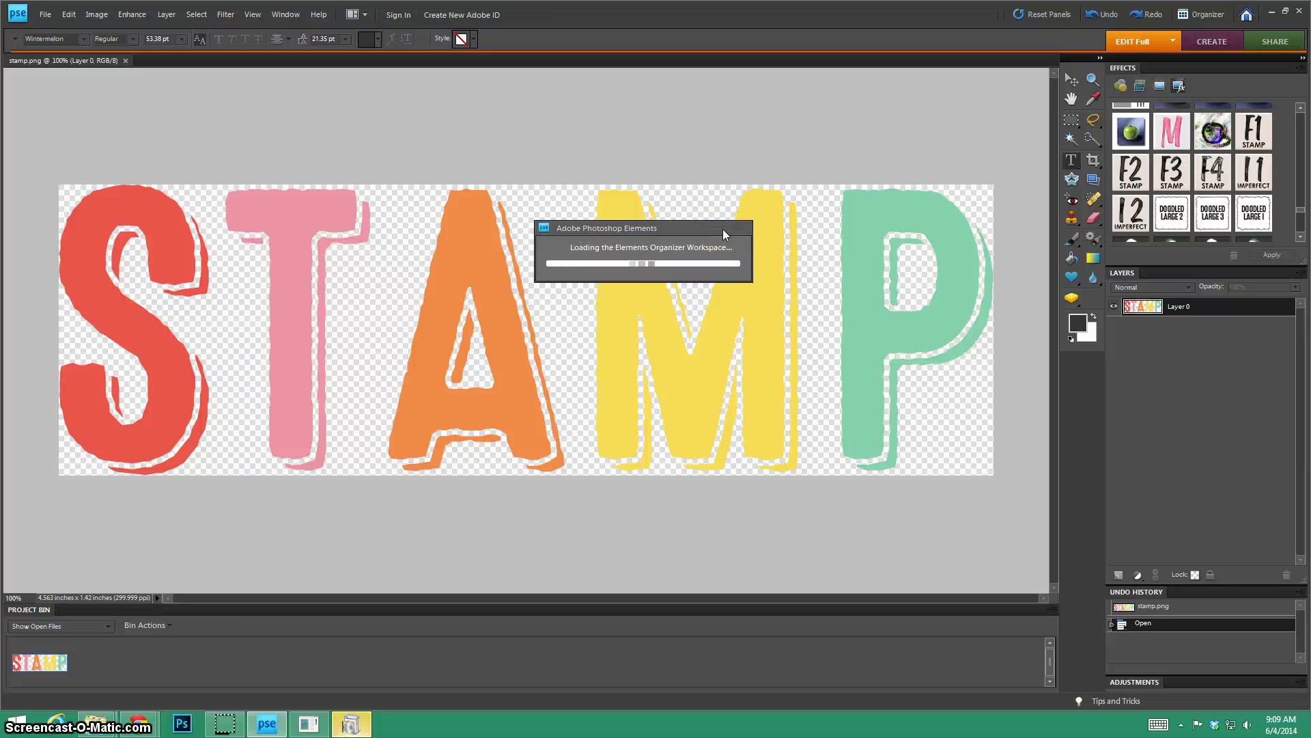
# Step: Cancel the DirectPlay feature installation and dismiss the Organizer notice
pyautogui.click(350, 725)
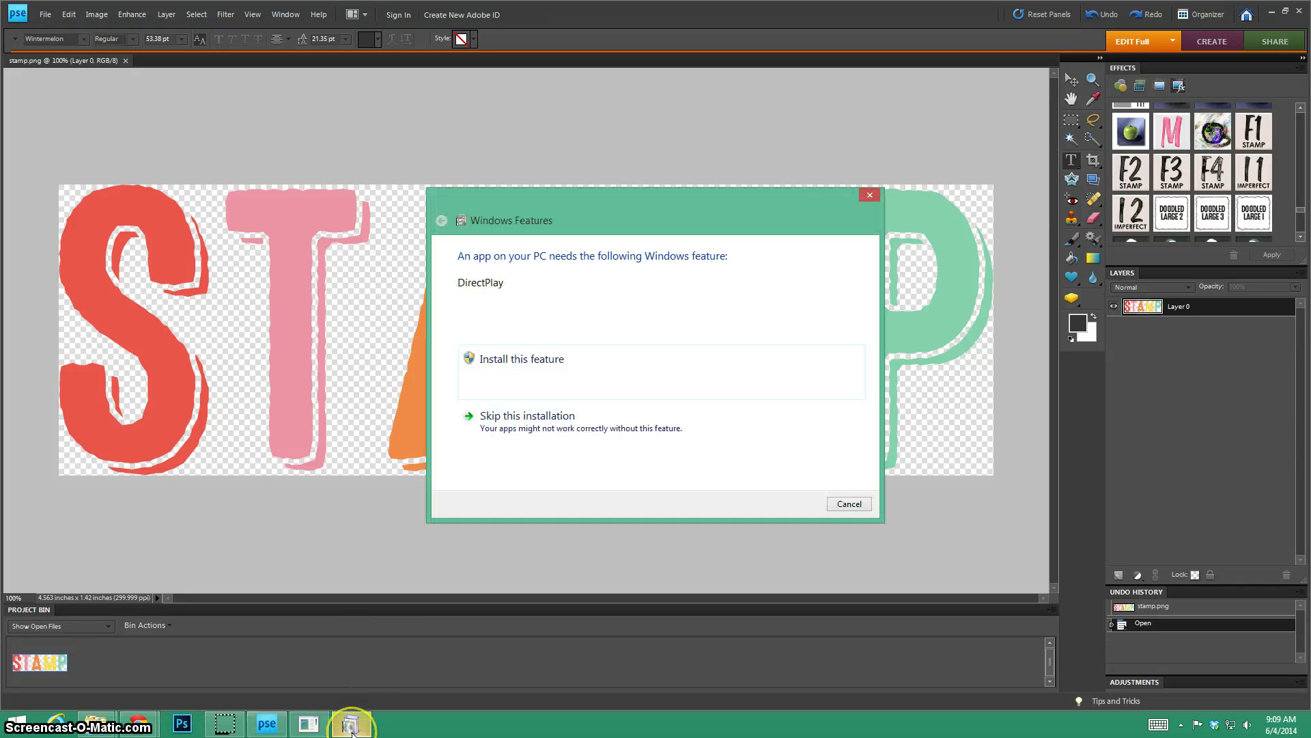
pyautogui.click(849, 503)
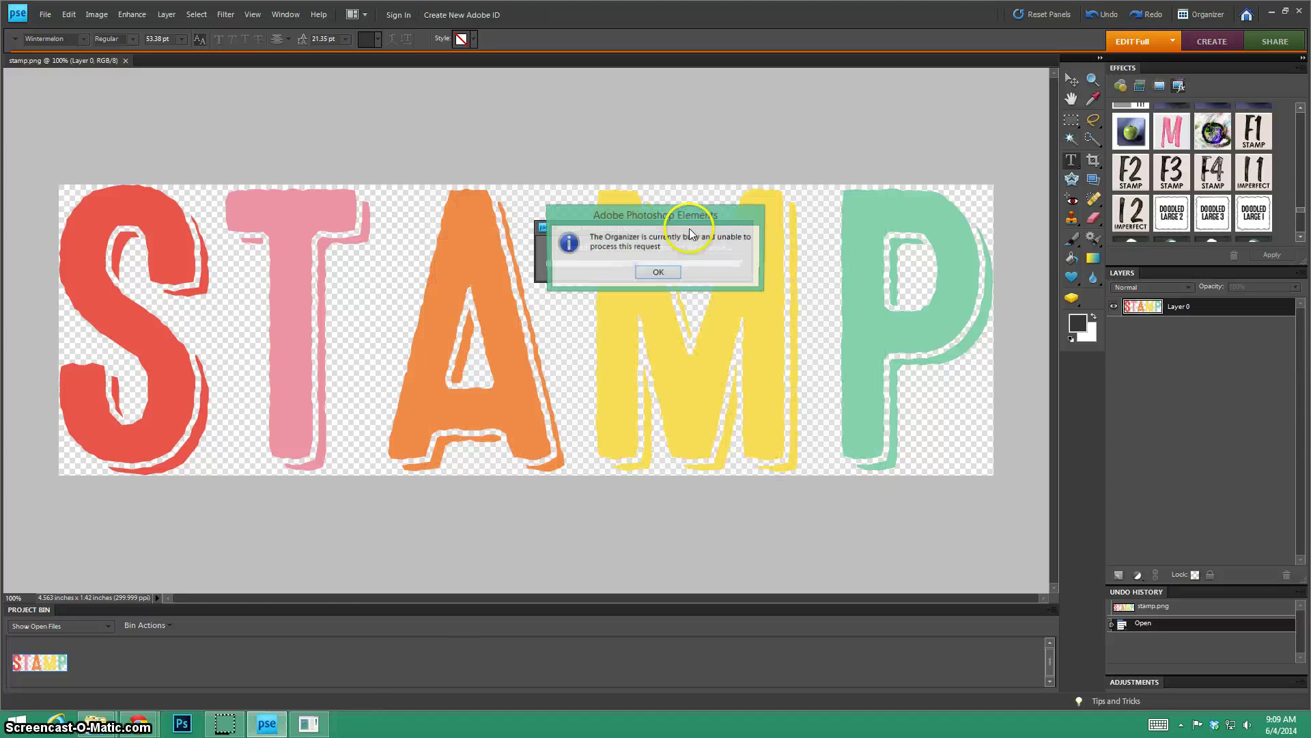
pyautogui.click(658, 273)
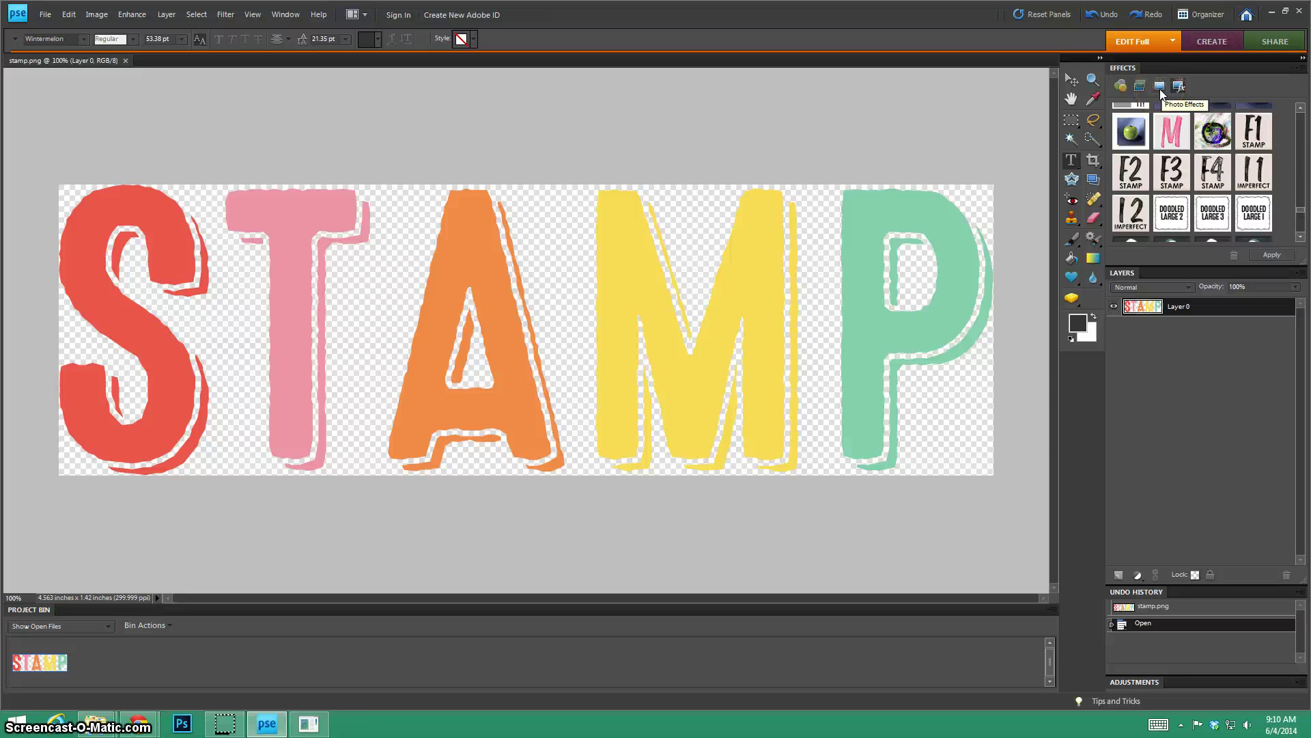
# Step: Look through the Foam Stamp and Imperfection effects from F1 to I2 in the effects library
pyautogui.click(1254, 139)
pyautogui.click(1207, 177)
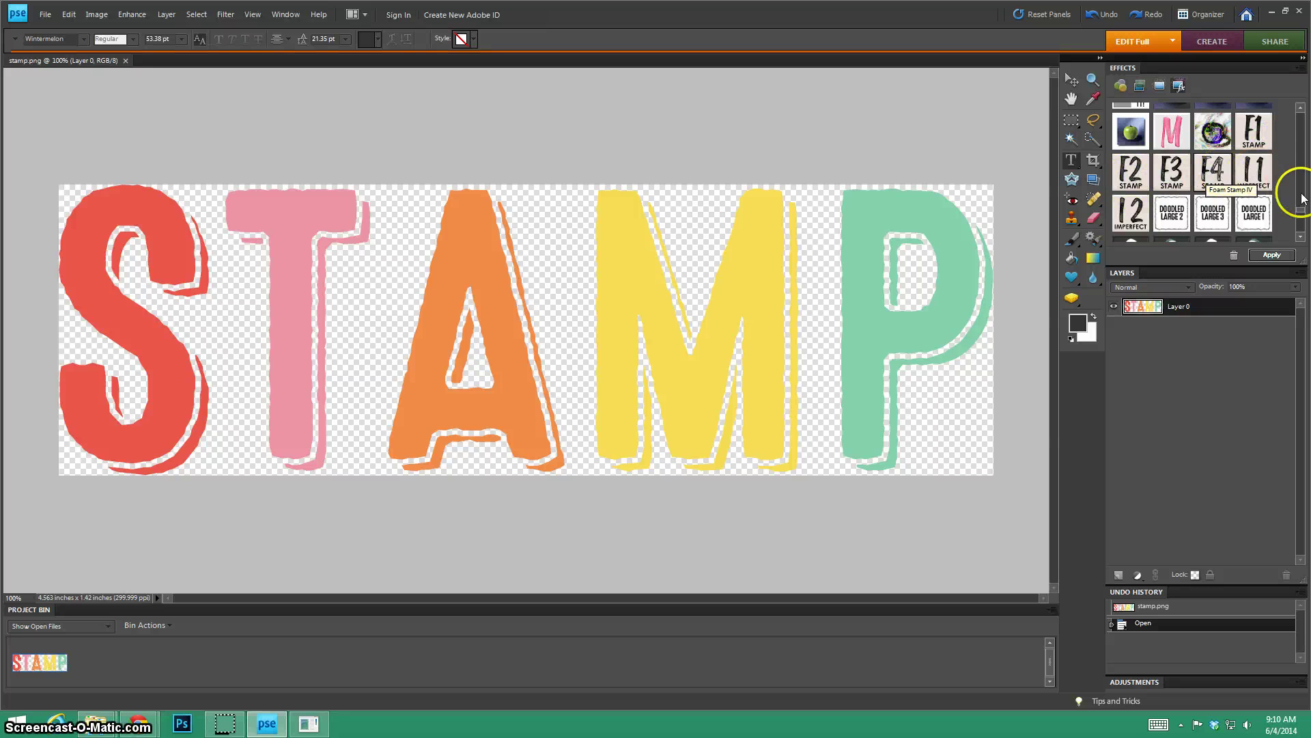
pyautogui.click(1134, 203)
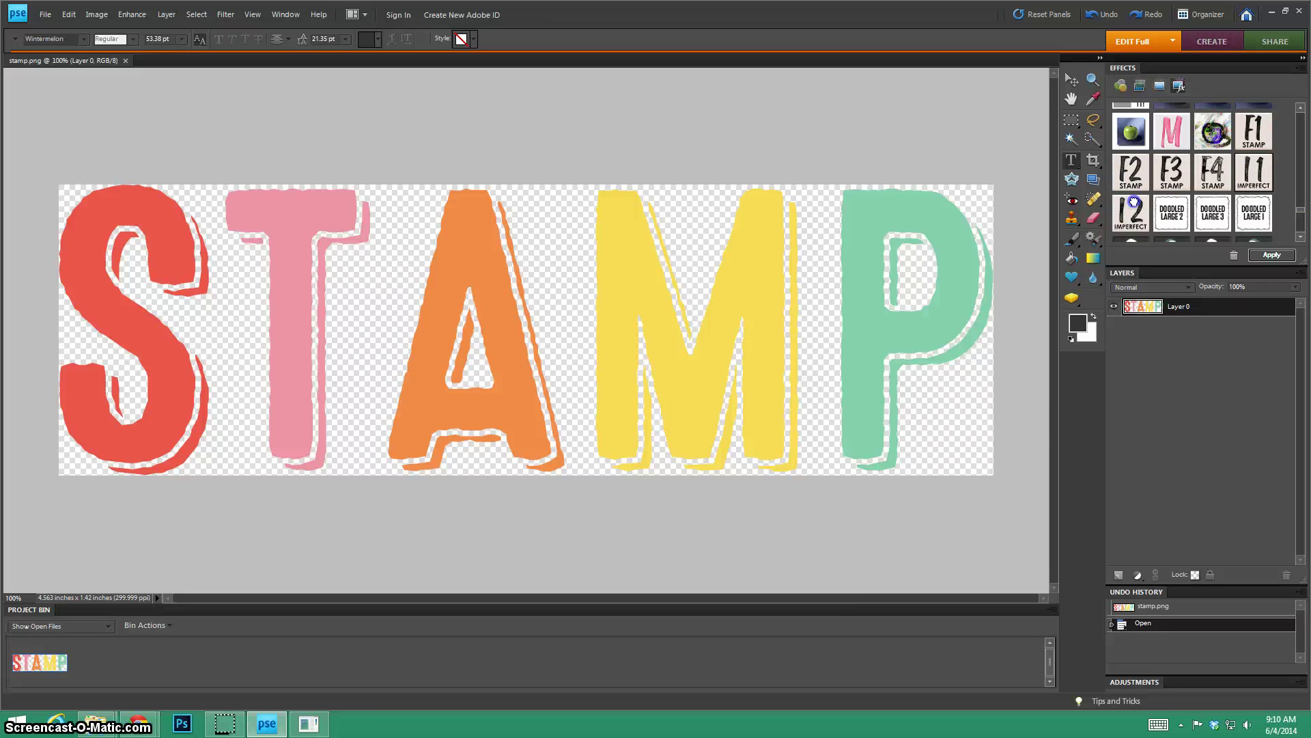
# Step: Look through the effects library for the Standard Stamp effects S1 and S2 and return to the Foam Stamp effects
pyautogui.click(1299, 214)
pyautogui.click(1300, 214)
pyautogui.click(1299, 214)
pyautogui.click(1299, 214)
pyautogui.click(1300, 214)
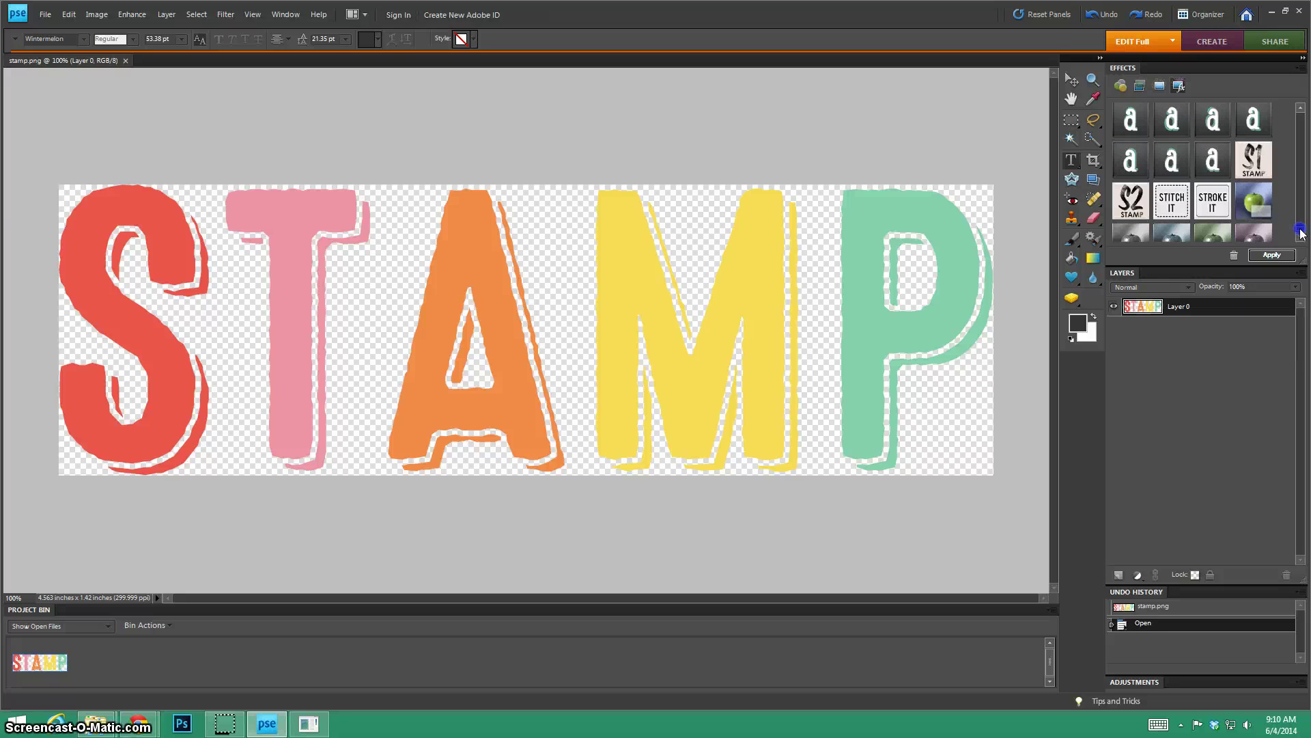
pyautogui.click(1300, 229)
pyautogui.moveTo(1301, 230); pyautogui.dragTo(1301, 214)
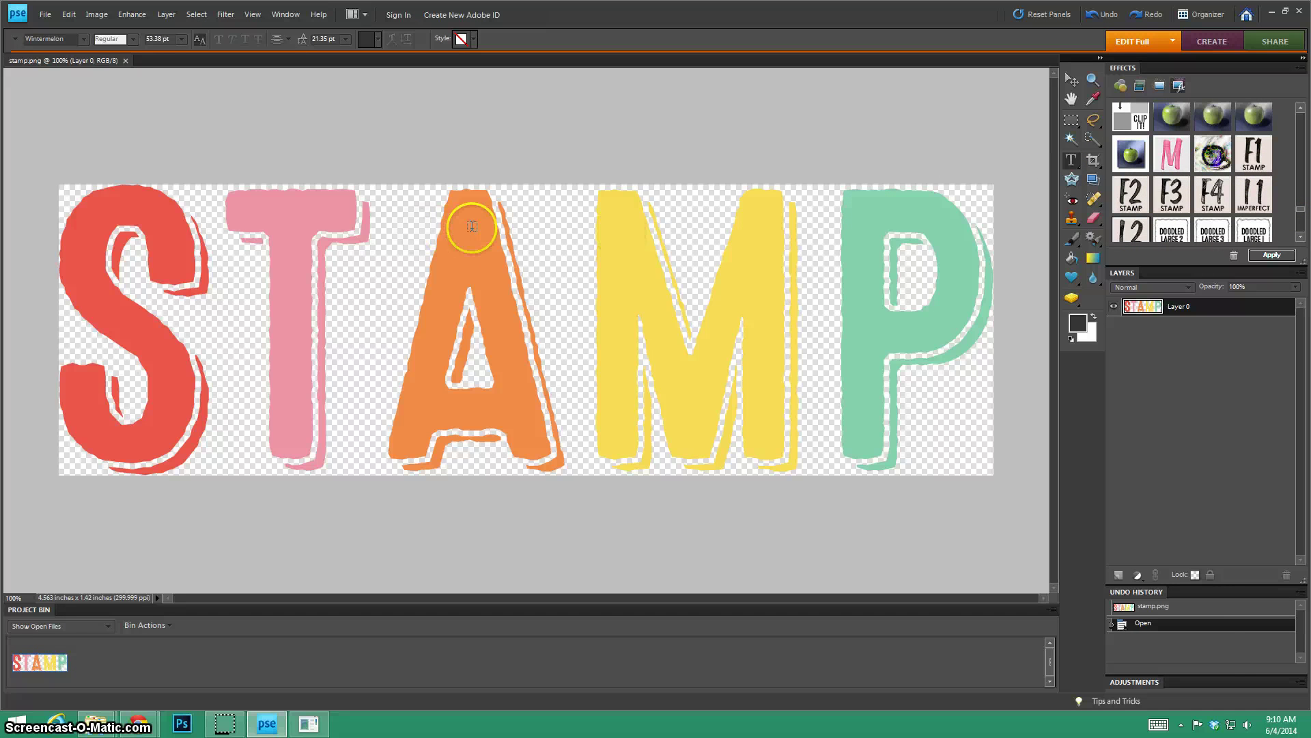
# Step: Apply the Foam Stamp IV effect to Layer 0 of stamp.png
pyautogui.click(1177, 311)
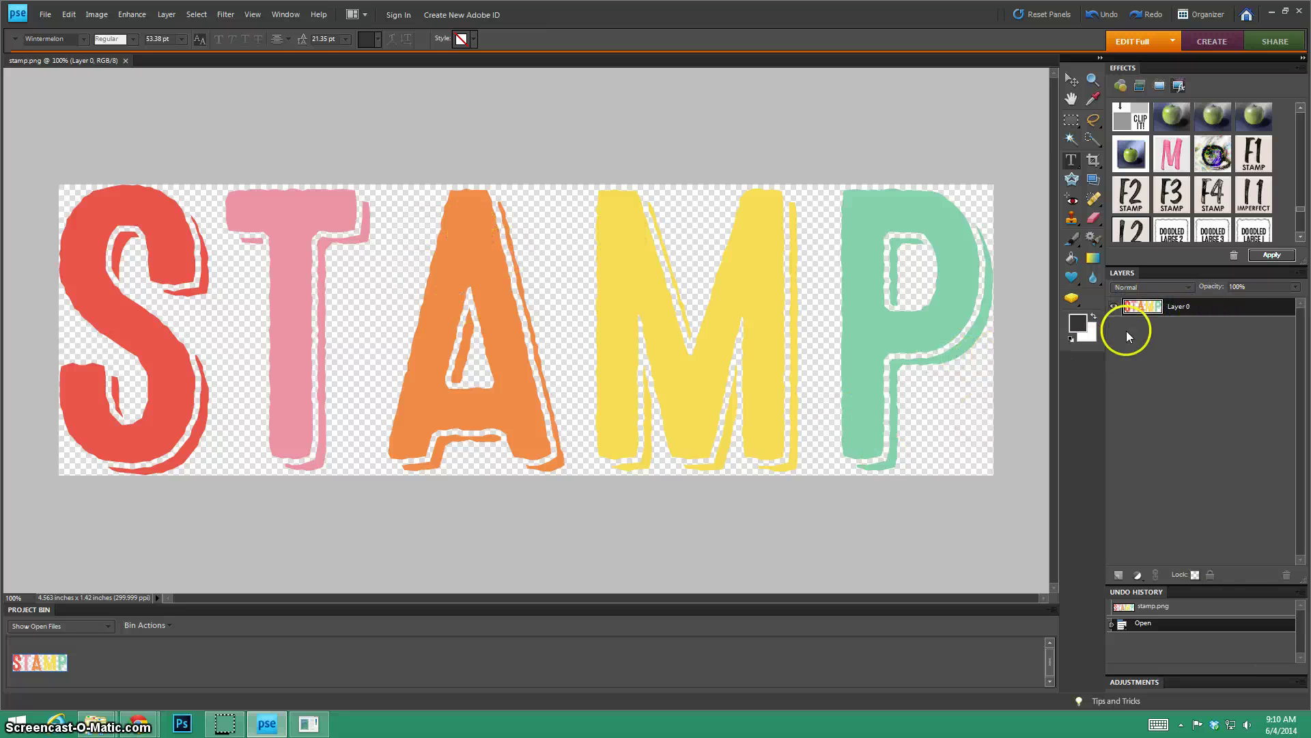
pyautogui.rightClick(1204, 312)
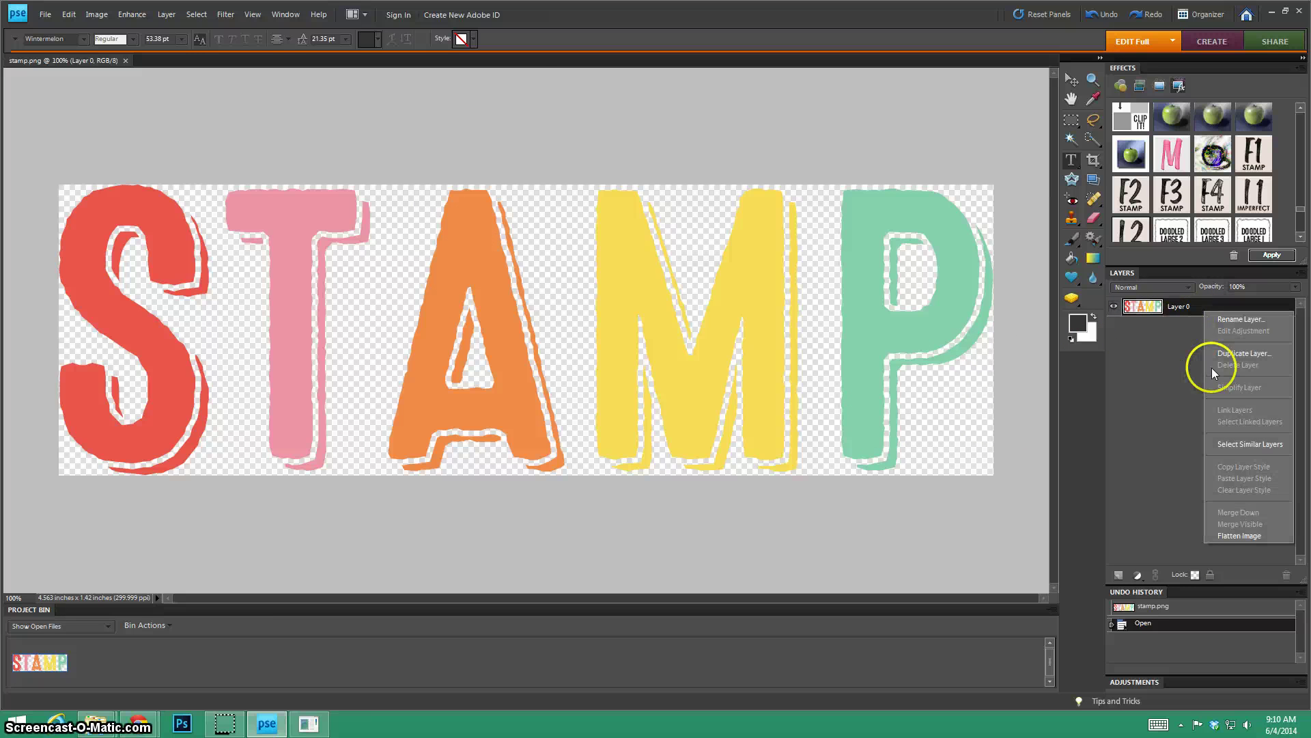
pyautogui.click(1157, 305)
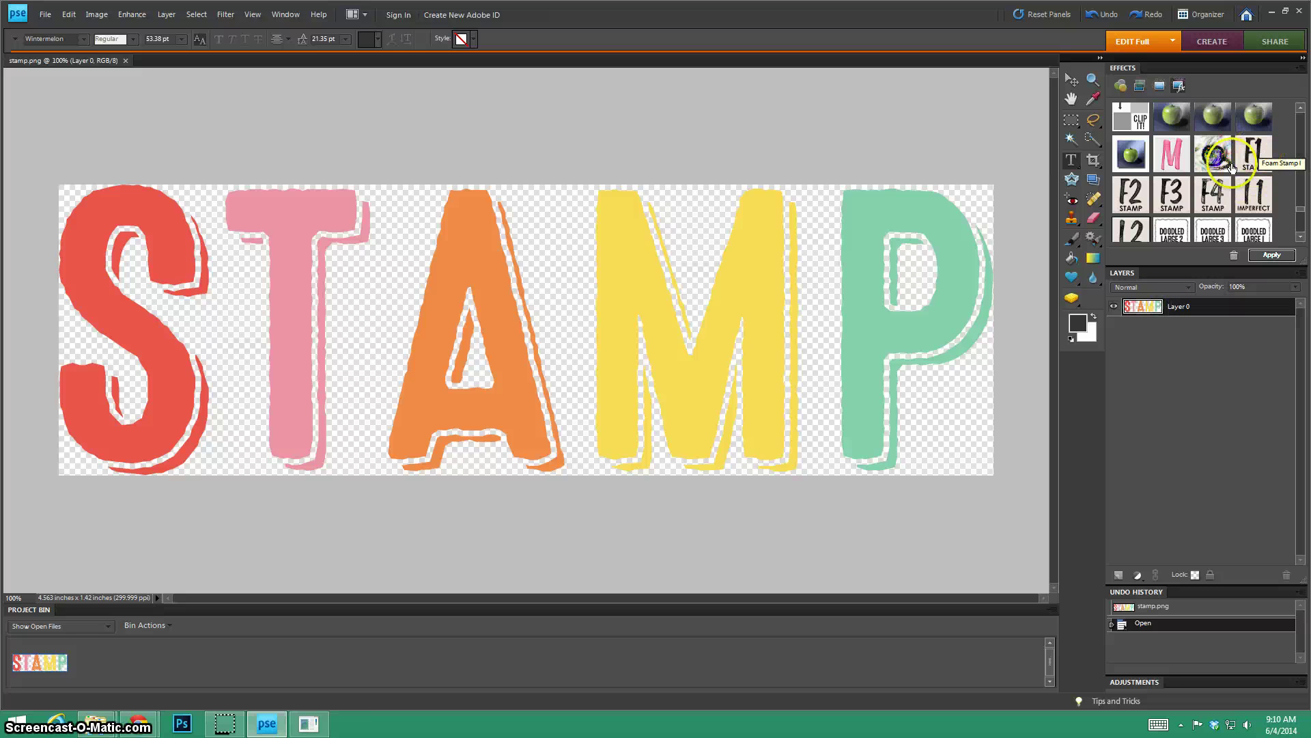
pyautogui.doubleClick(1213, 202)
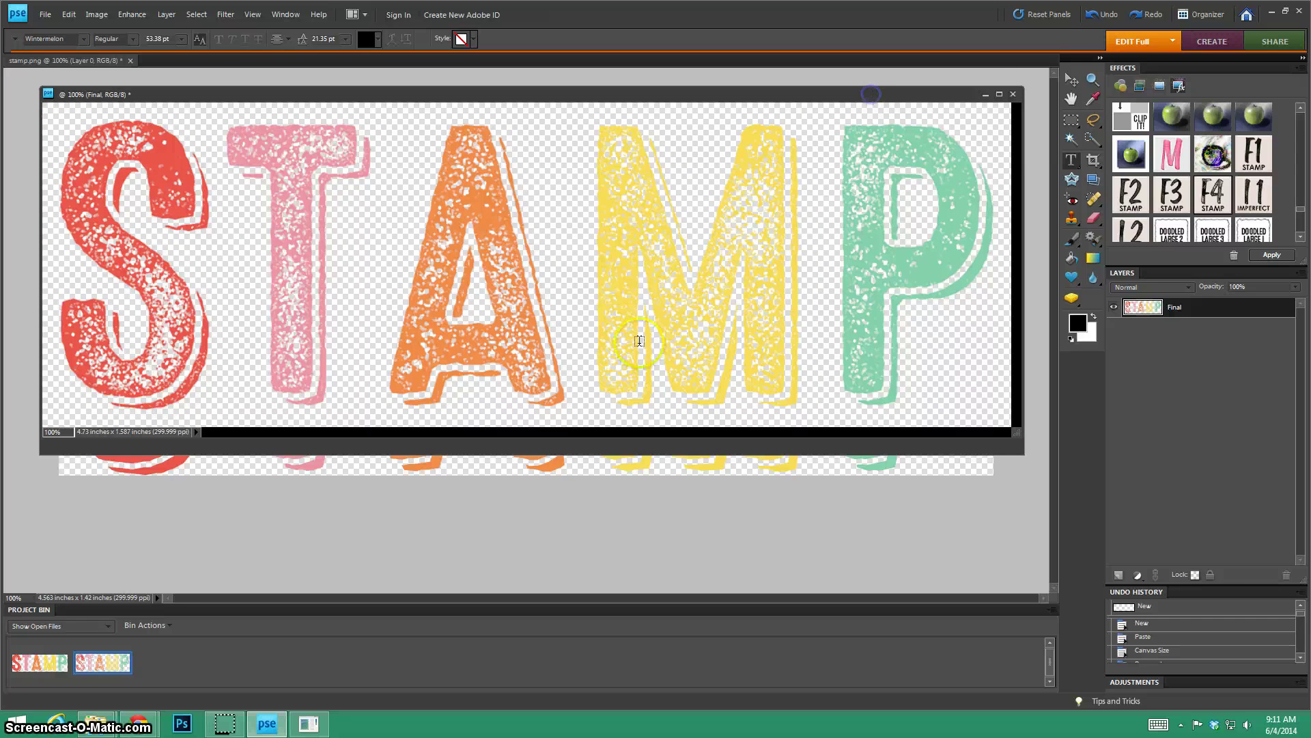
pyautogui.click(871, 98)
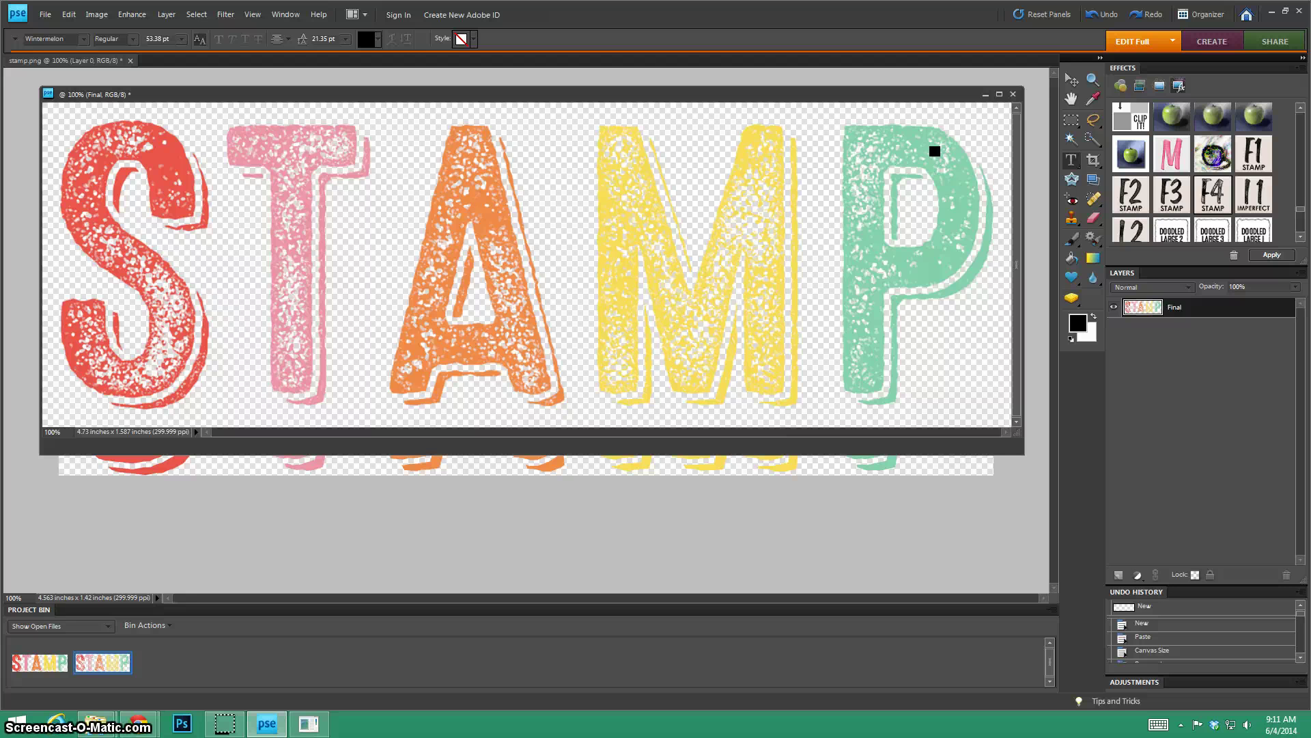
# Step: Apply the Standard Stamp II effect to the Final layer of the foam-stamped document
pyautogui.click(879, 152)
pyautogui.scroll(-5, 1209, 204)
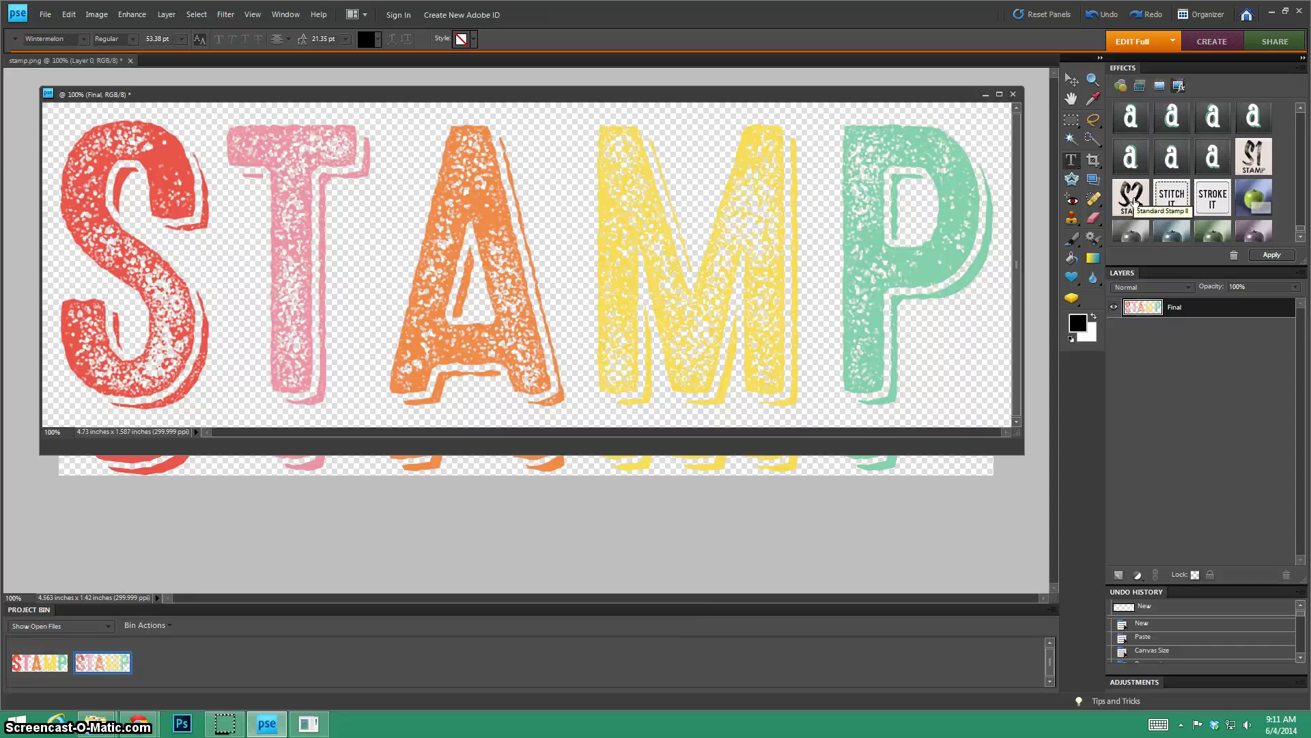
pyautogui.doubleClick(1134, 198)
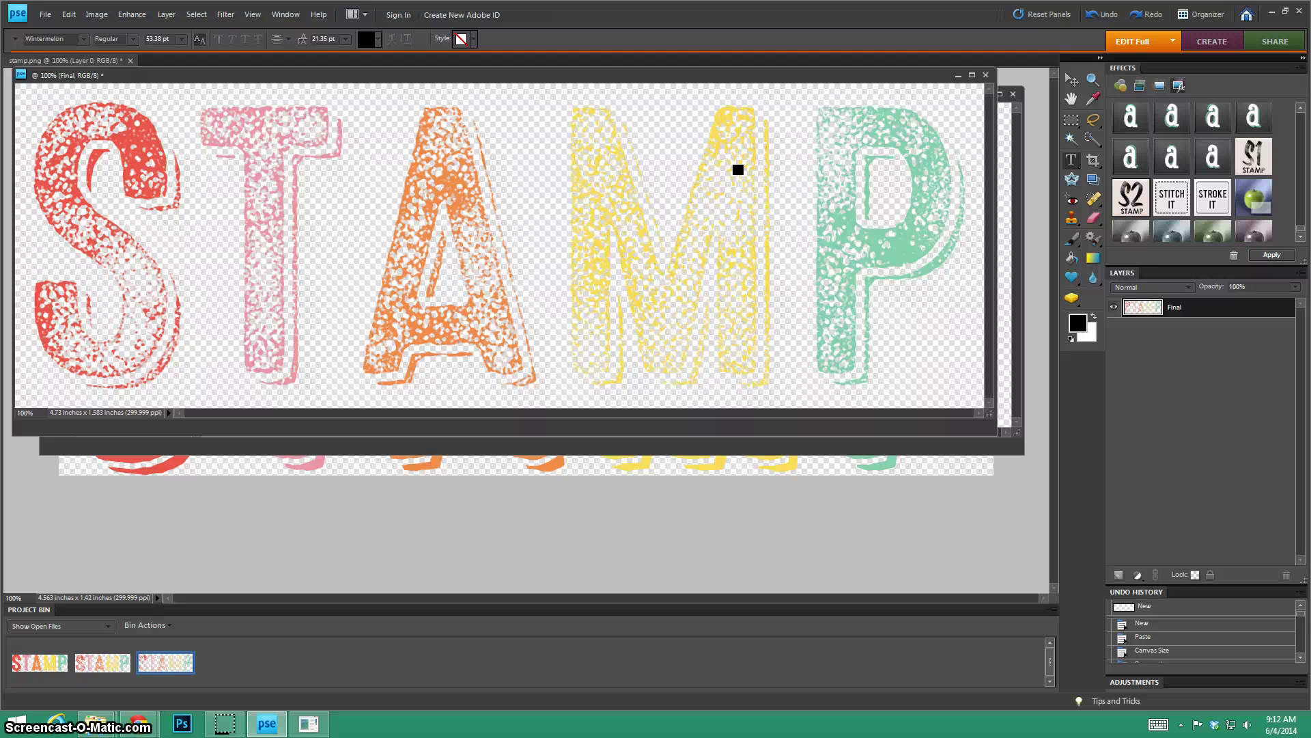
# Step: Close both generated stamp documents without saving, leaving only stamp.png open
pyautogui.click(985, 75)
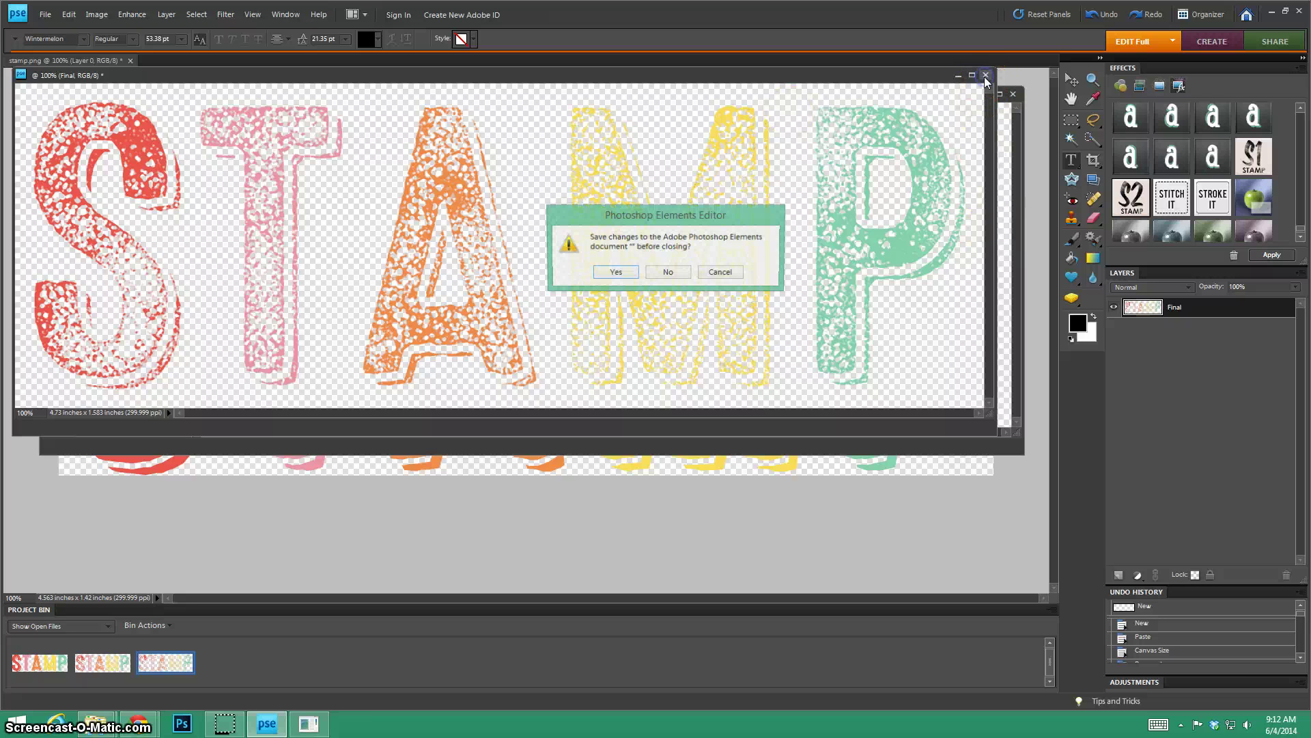
pyautogui.click(669, 273)
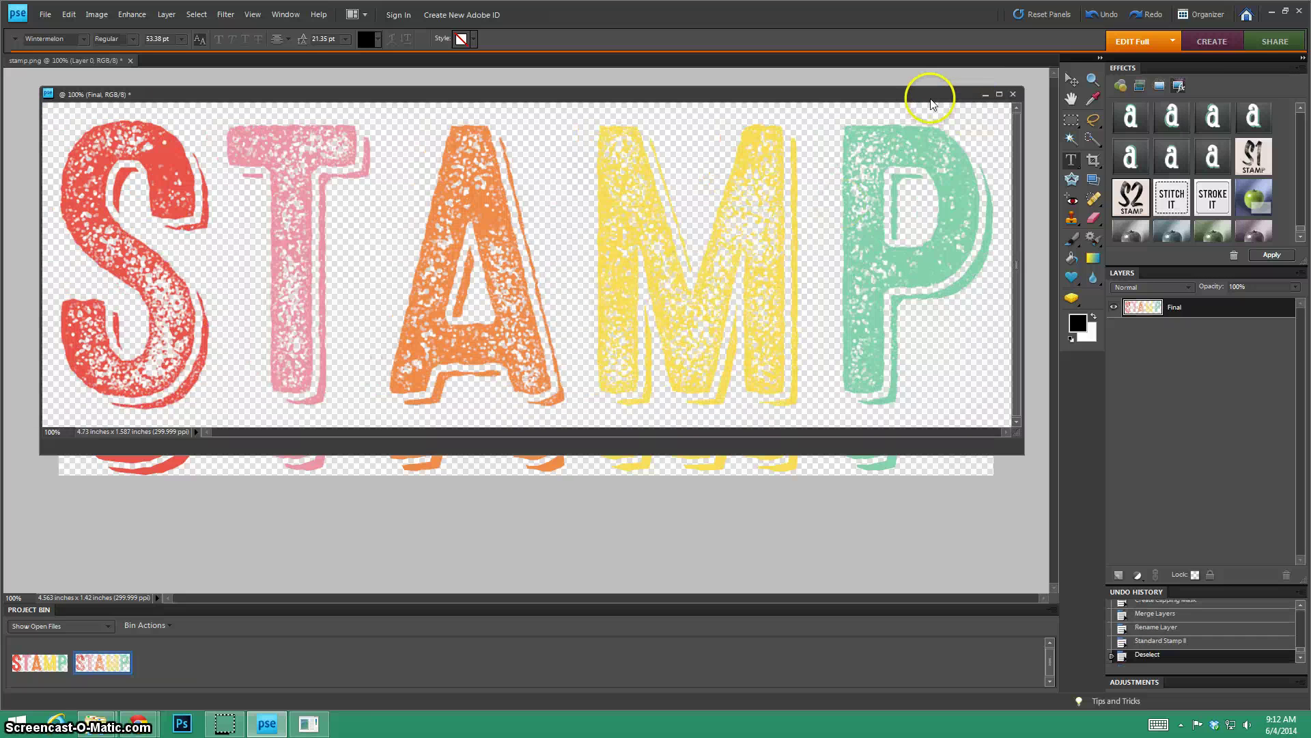
pyautogui.moveTo(951, 100); pyautogui.dragTo(952, 132)
pyautogui.click(1009, 126)
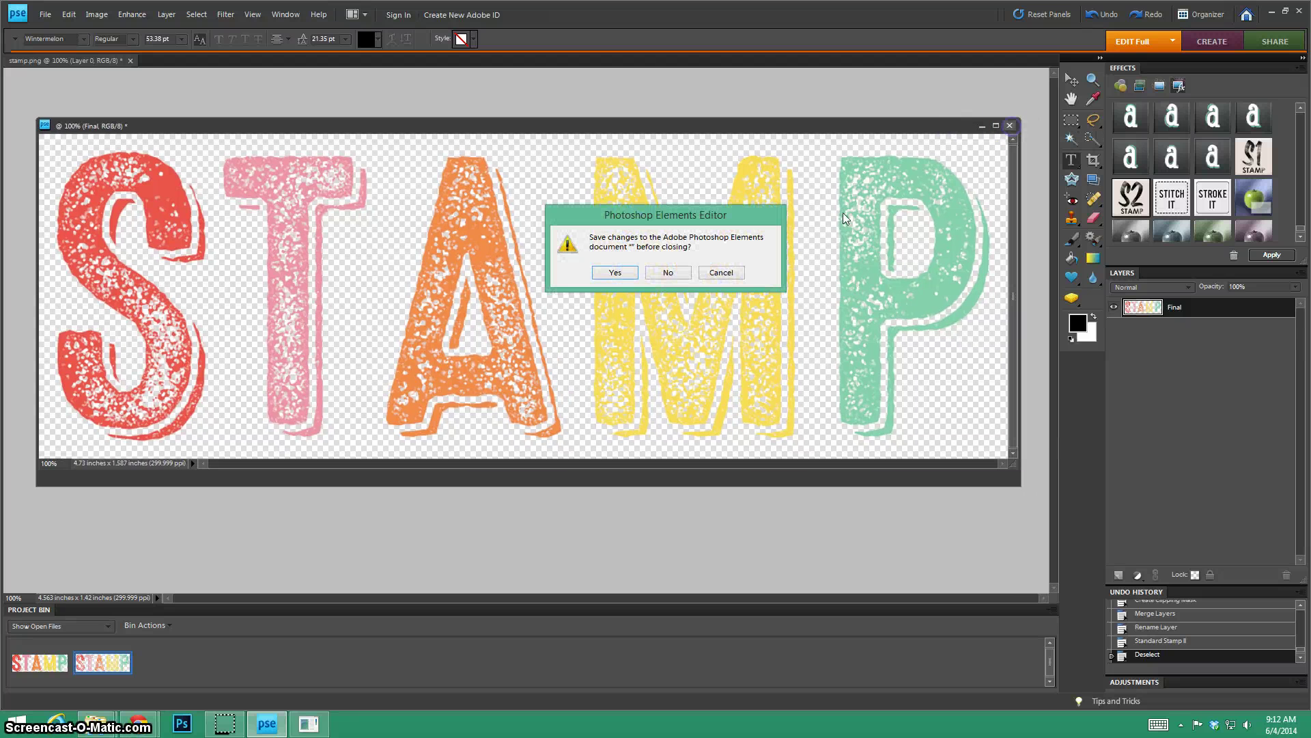
pyautogui.click(669, 271)
pyautogui.hotkey('ctrl', 'd')
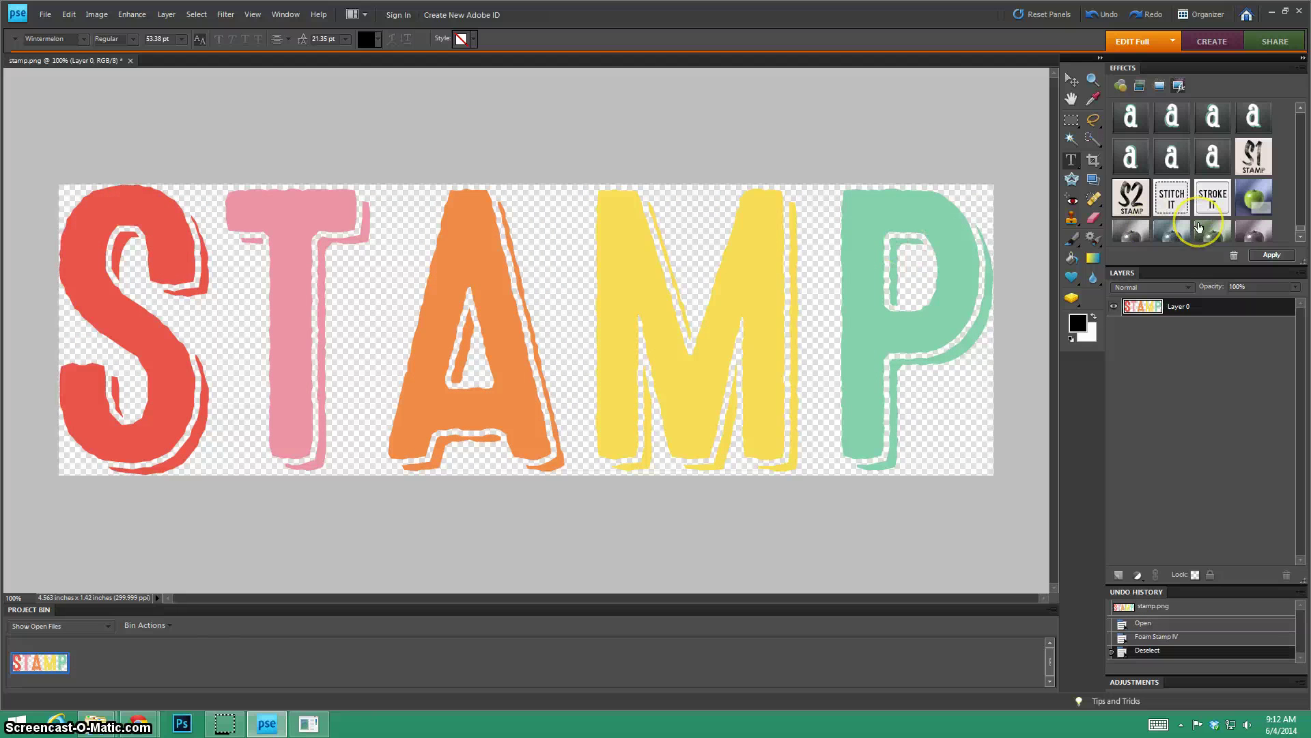